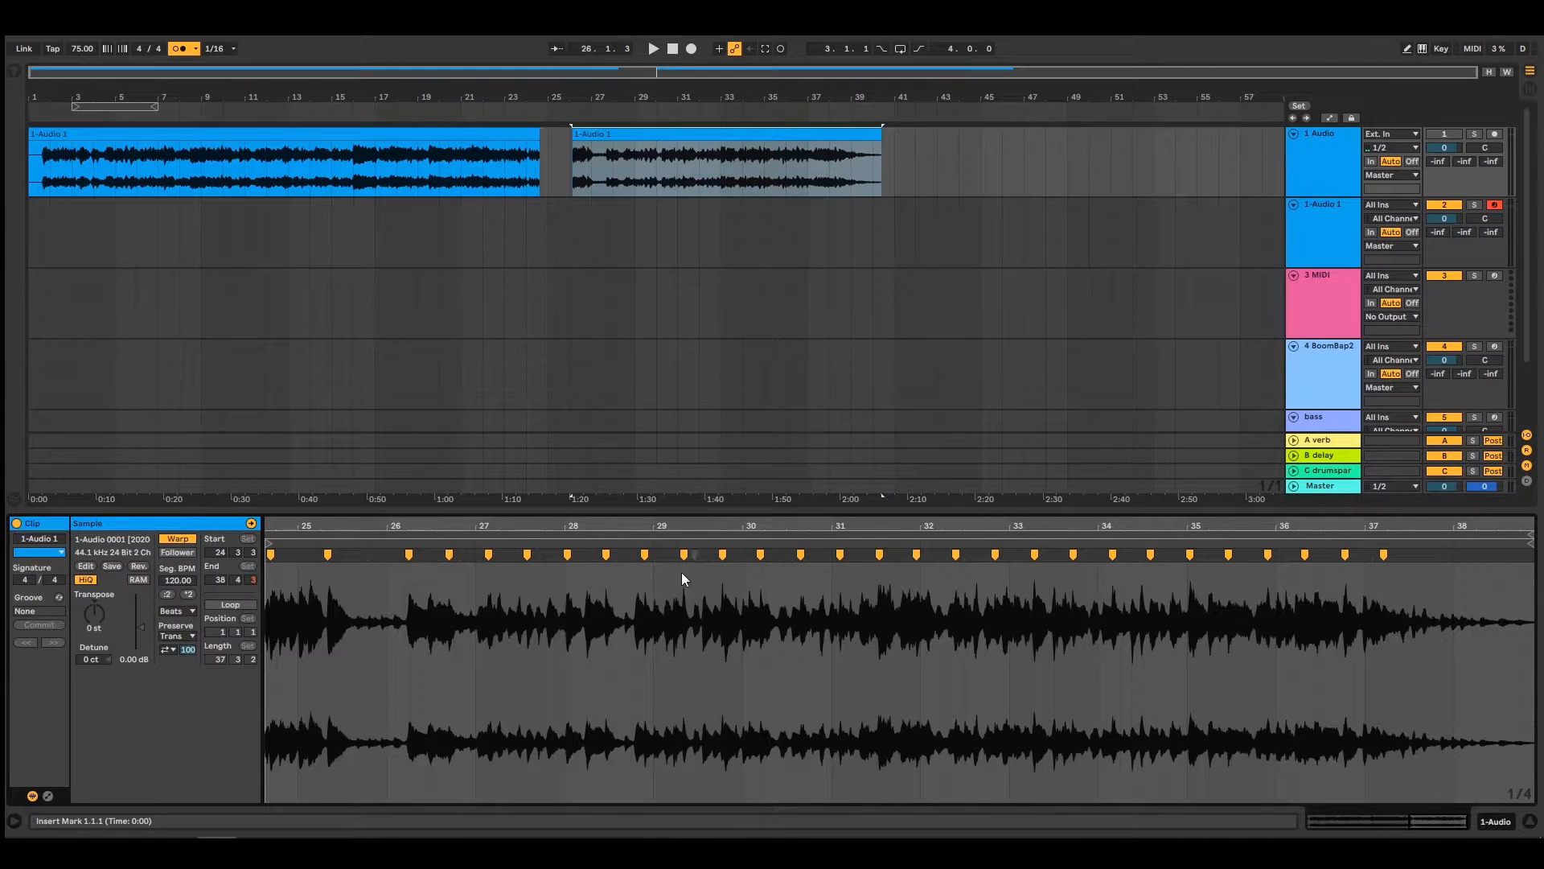
Record a sample-chop pattern on the sliced 1-Audio 1 track from bar 26 to about bar 34
click(1320, 207)
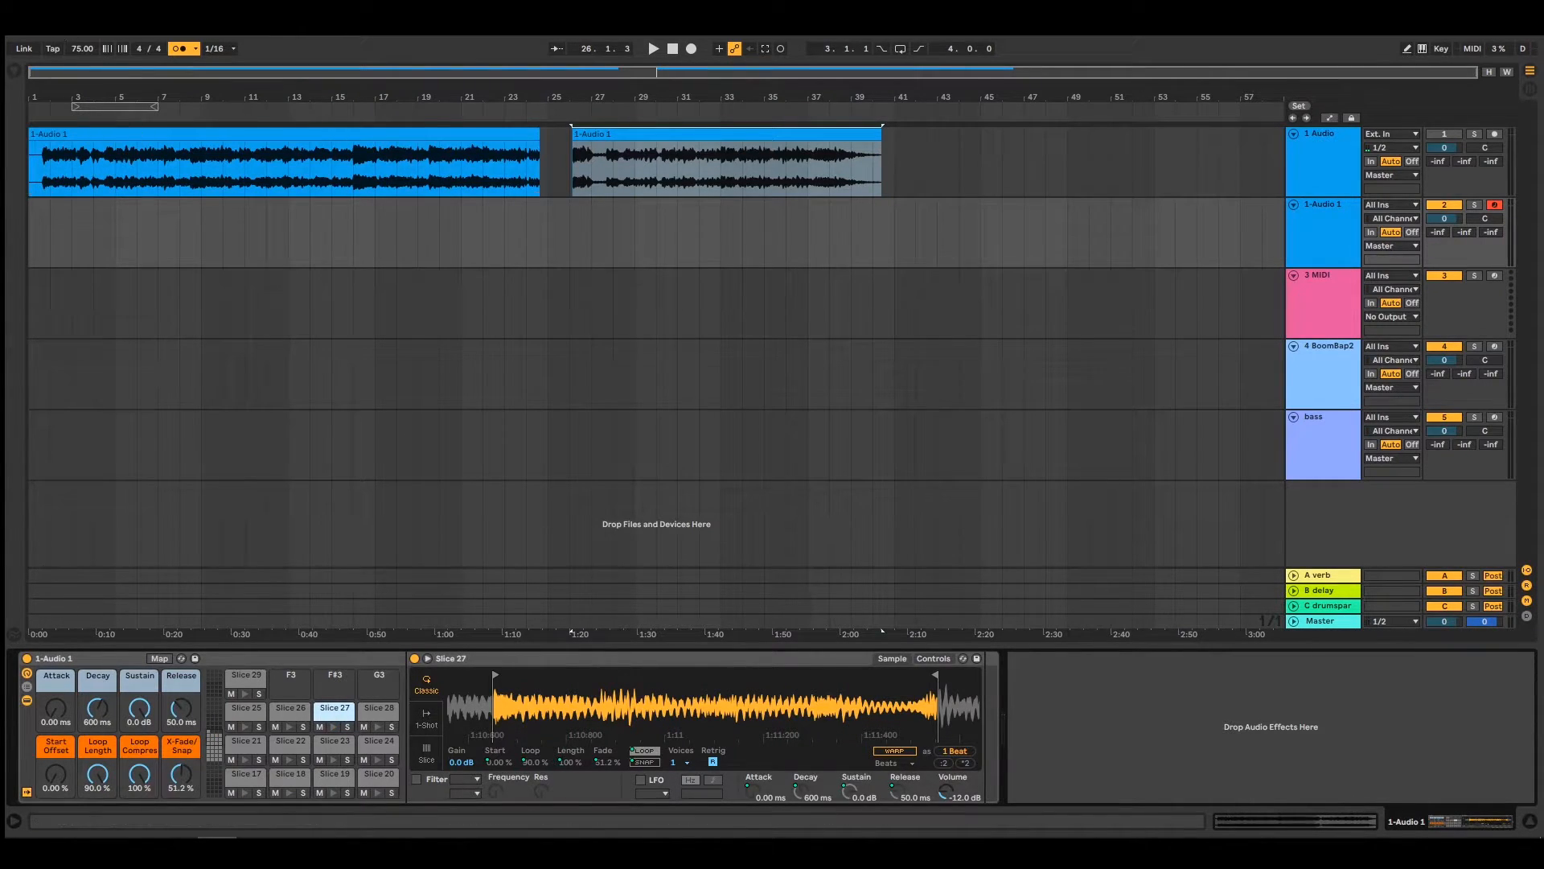
click(691, 50)
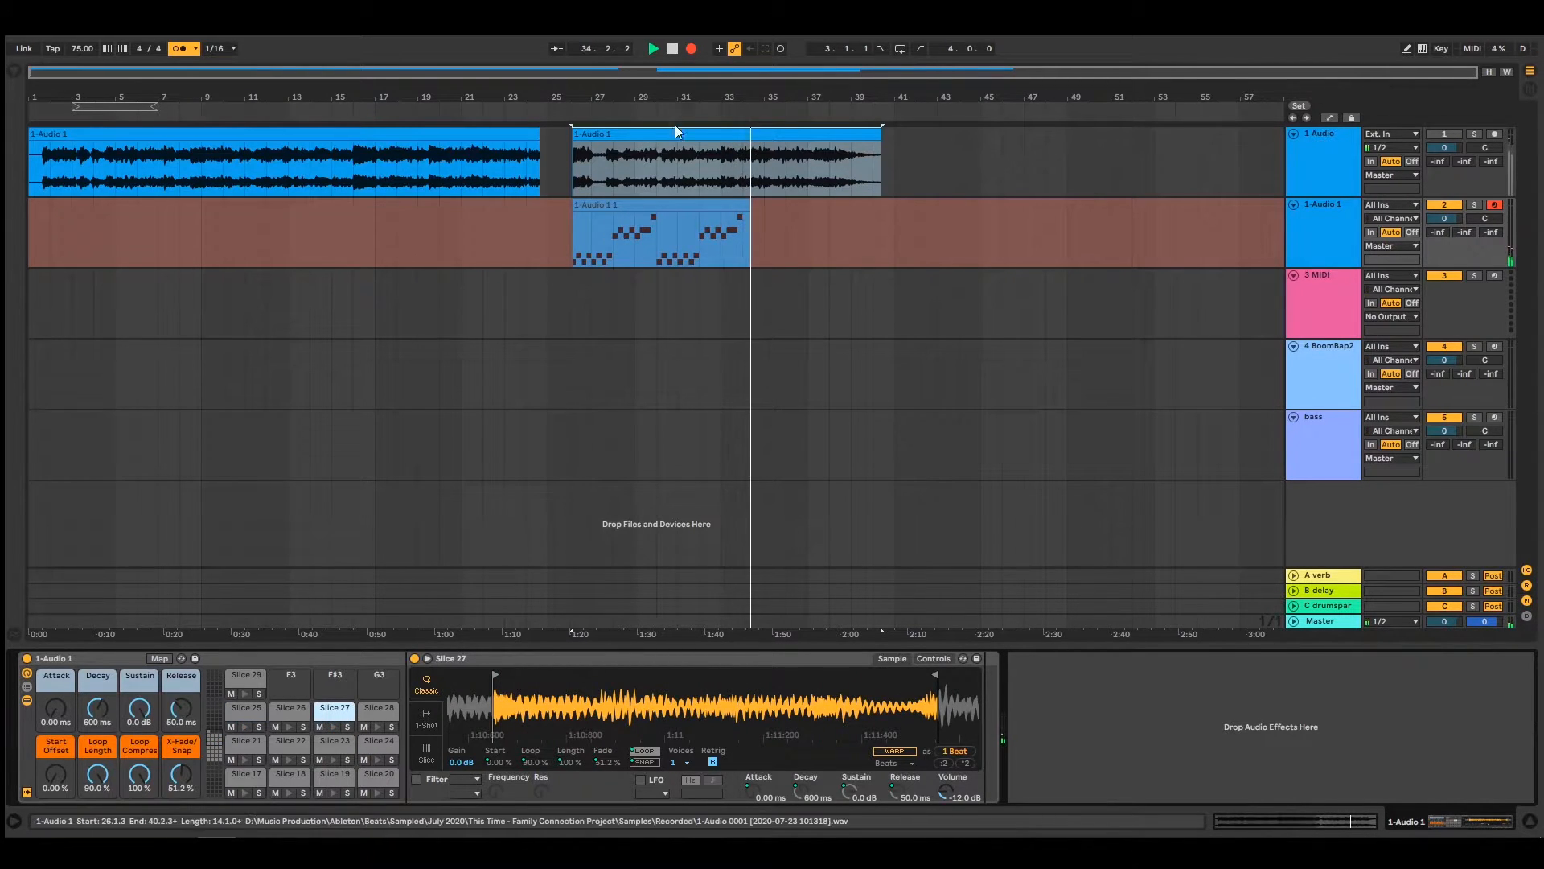
click(673, 50)
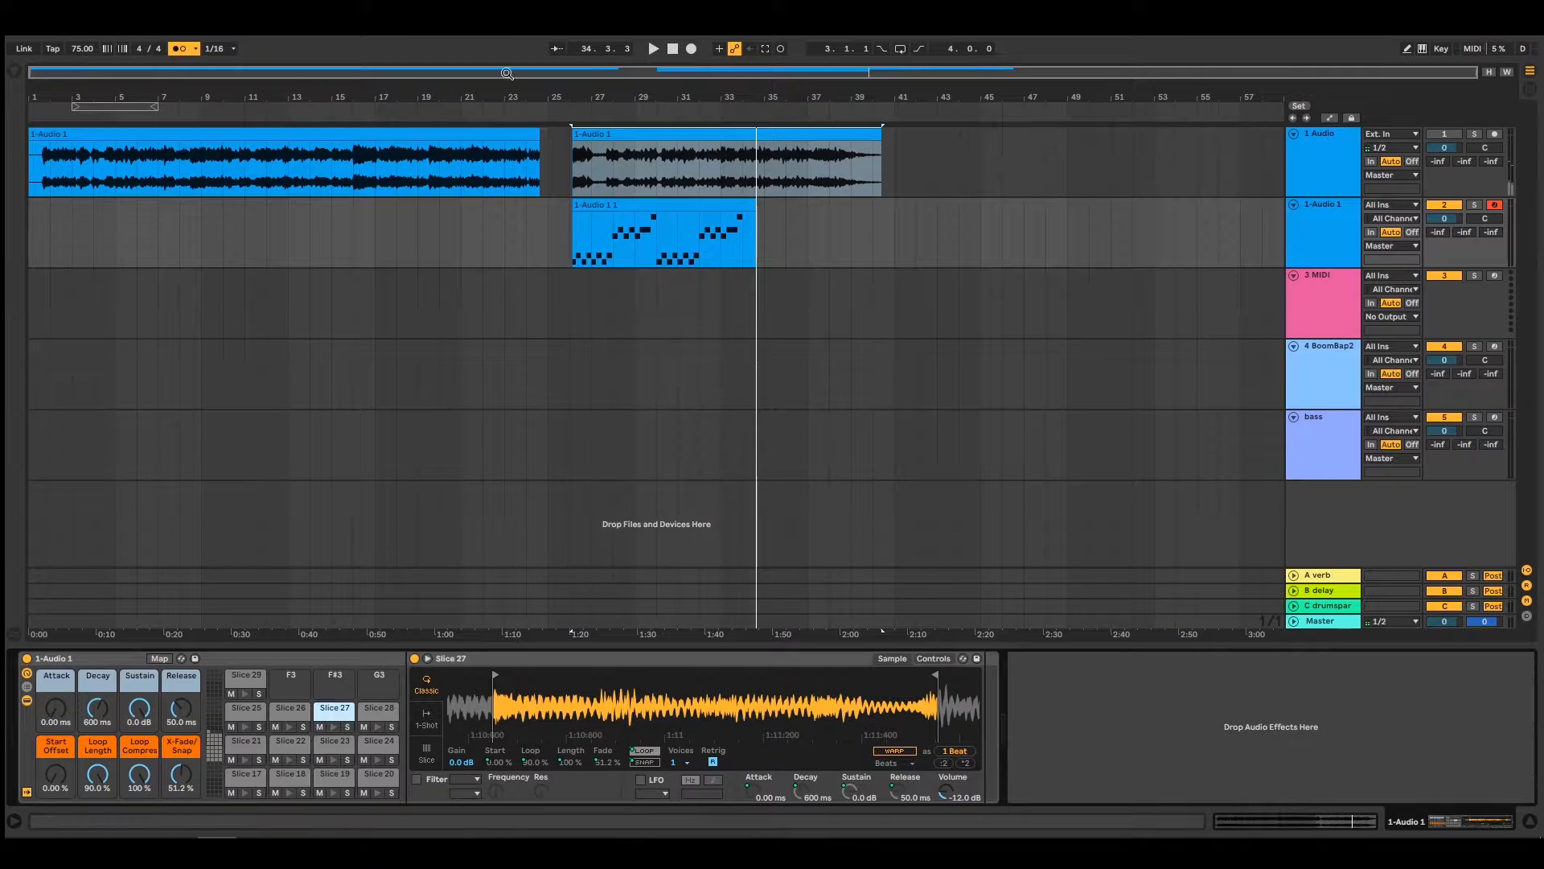
Trim the recorded chop clip to run from bar 30 to bar 34 and open its notes for editing
drag(578, 208, 657, 207)
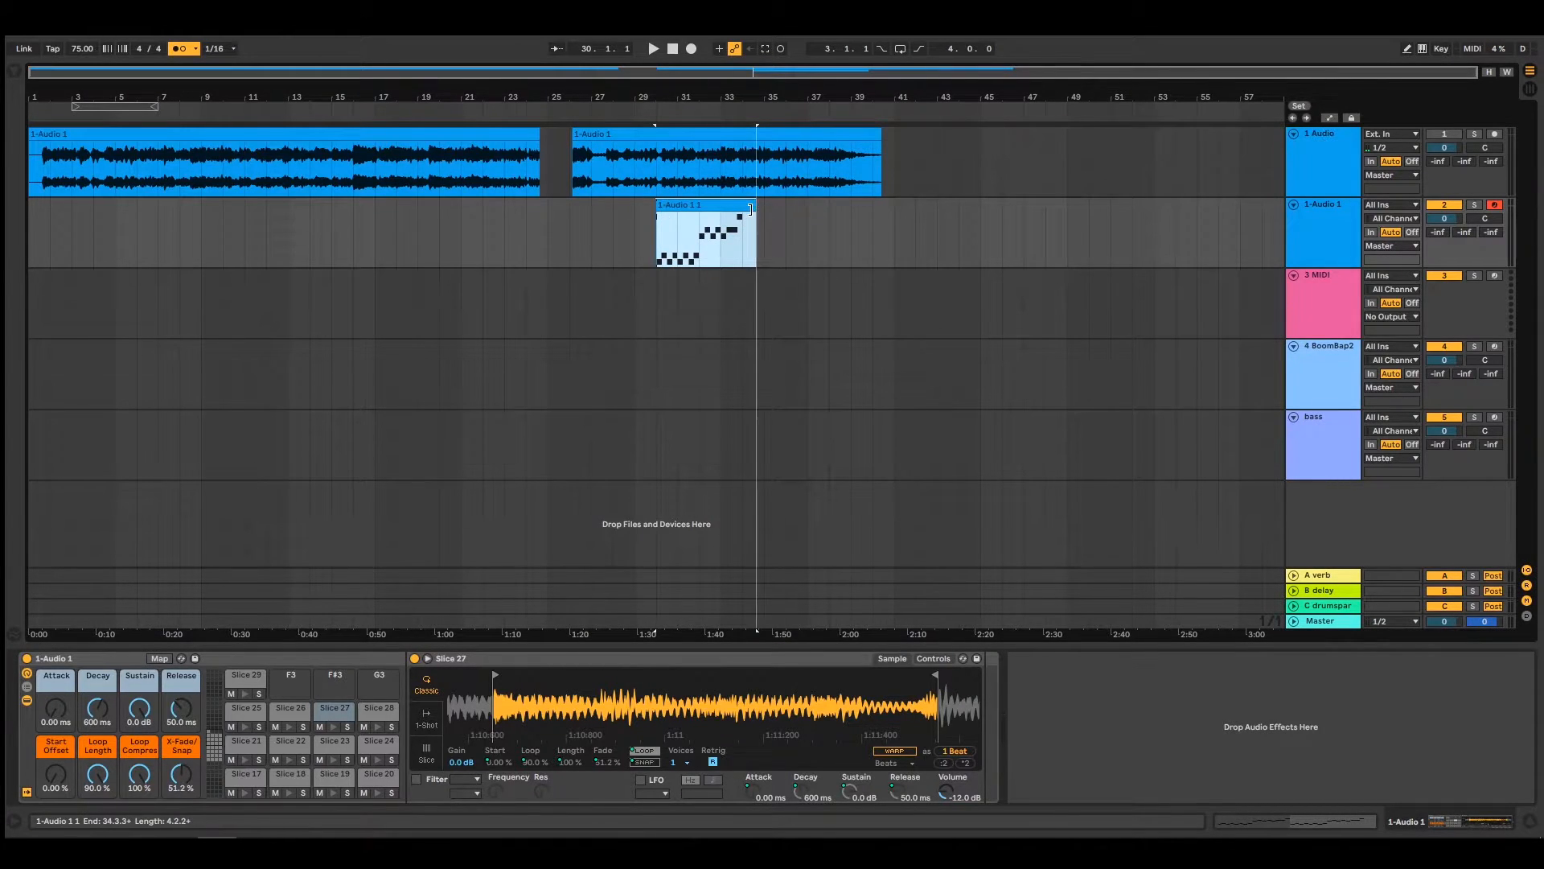
drag(756, 211, 742, 211)
double_click(682, 209)
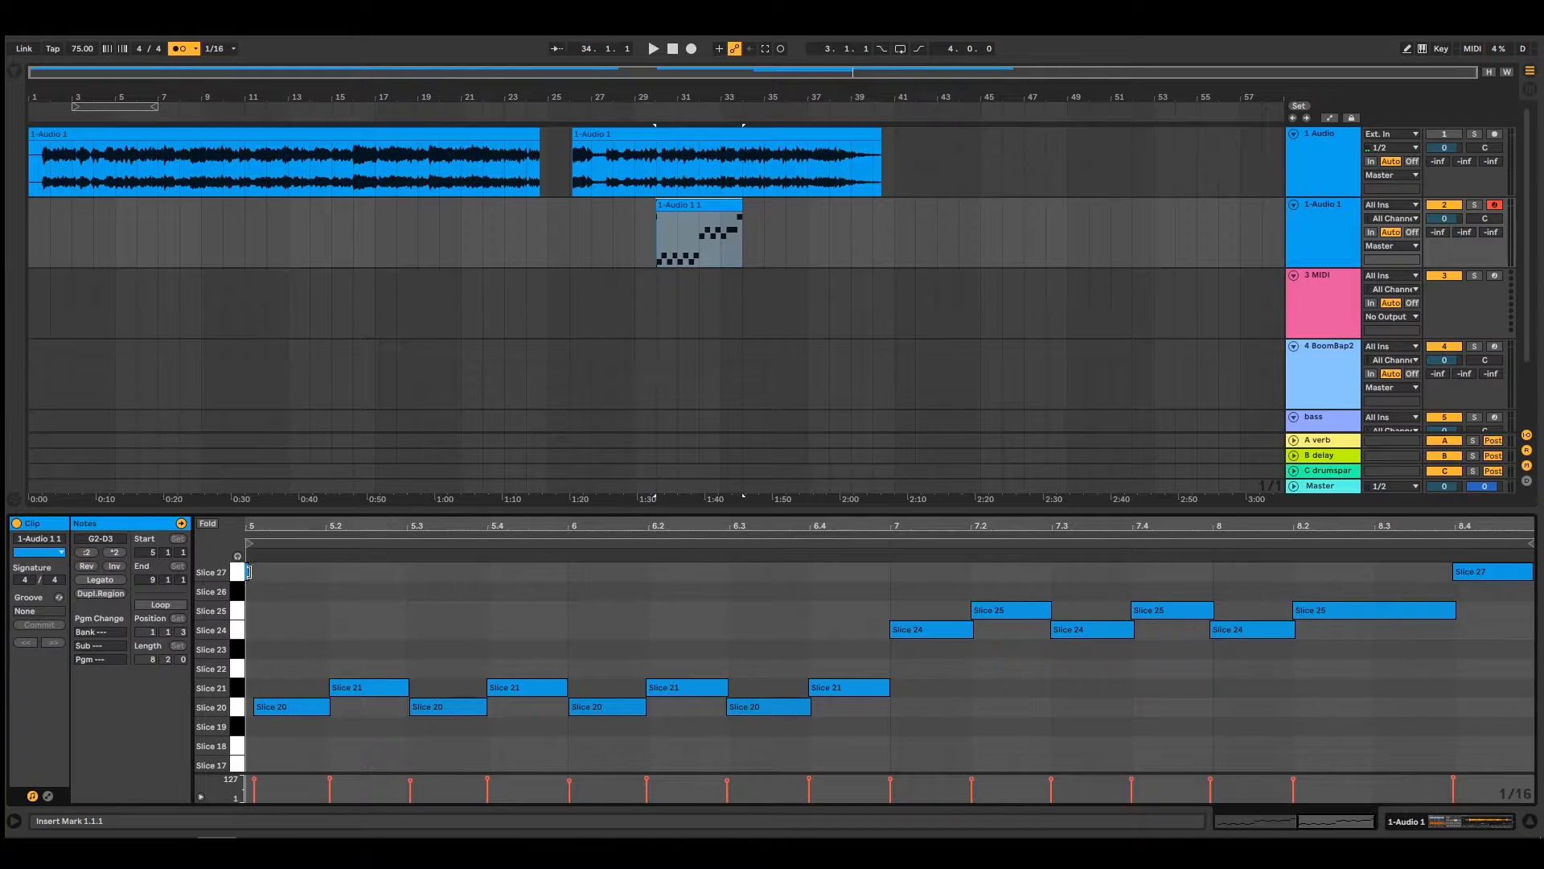
Align the first Slice 20 note of the trimmed pattern with the start of bar 5 in the clip
drag(279, 527, 906, 473)
click(870, 571)
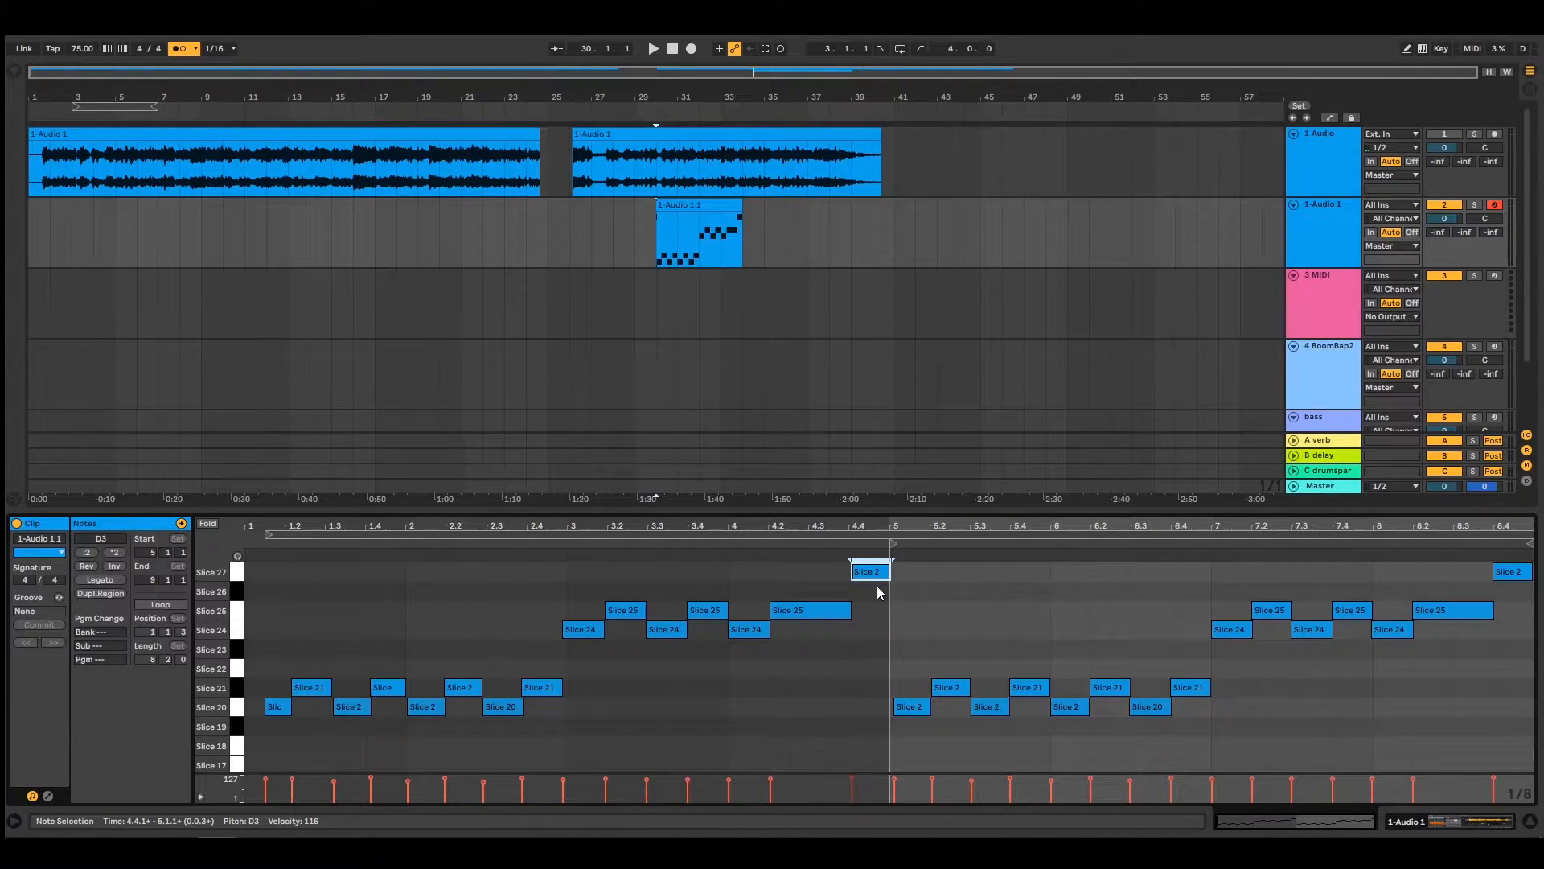
drag(910, 628, 1415, 682)
click(1416, 682)
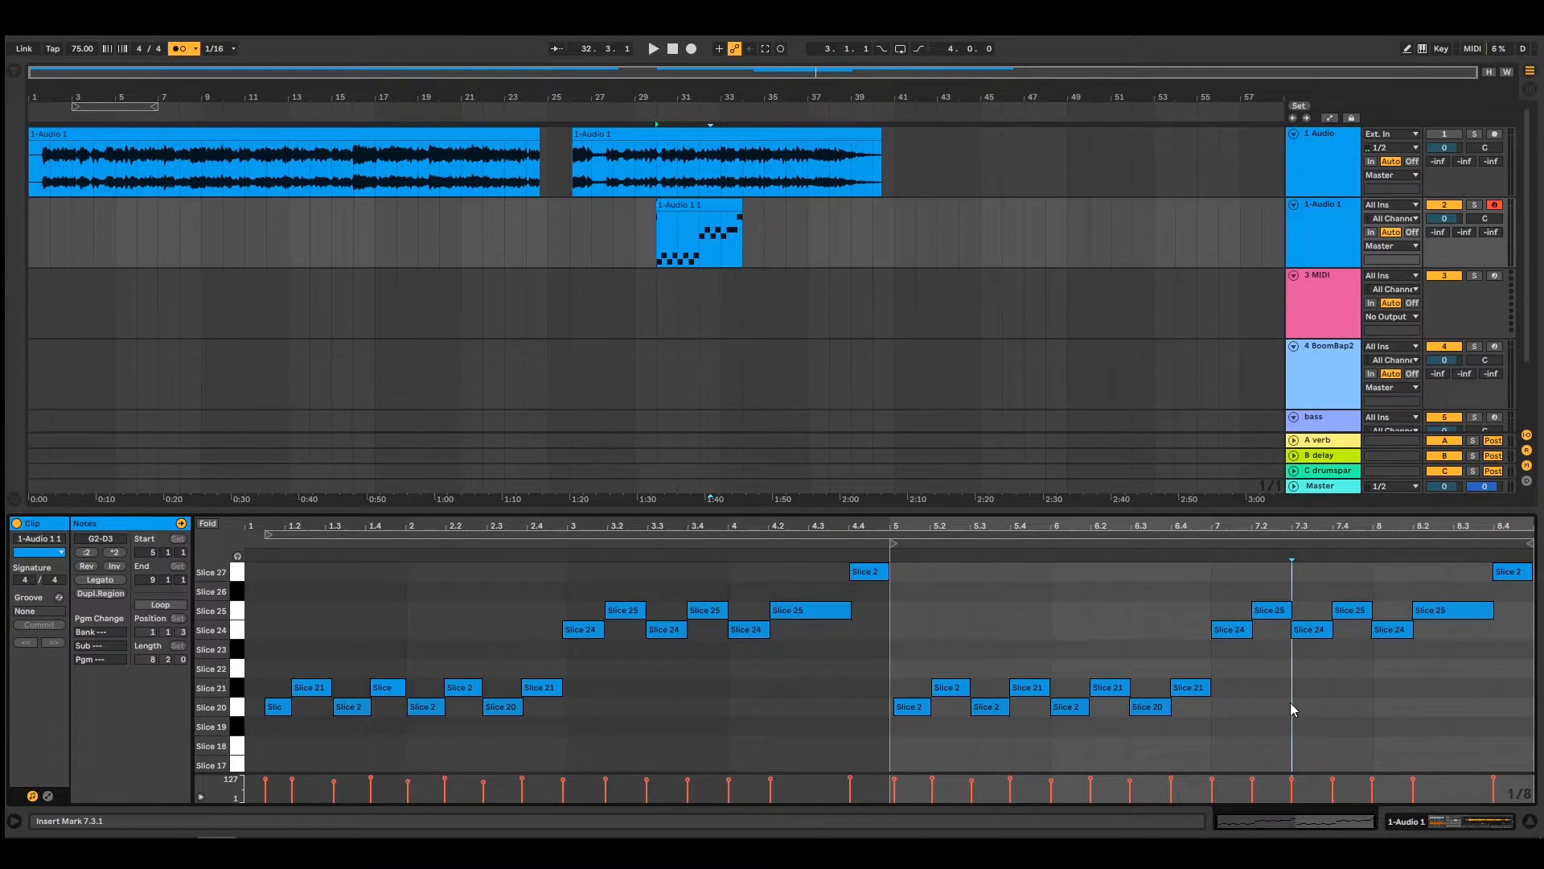
key(ctrl+a)
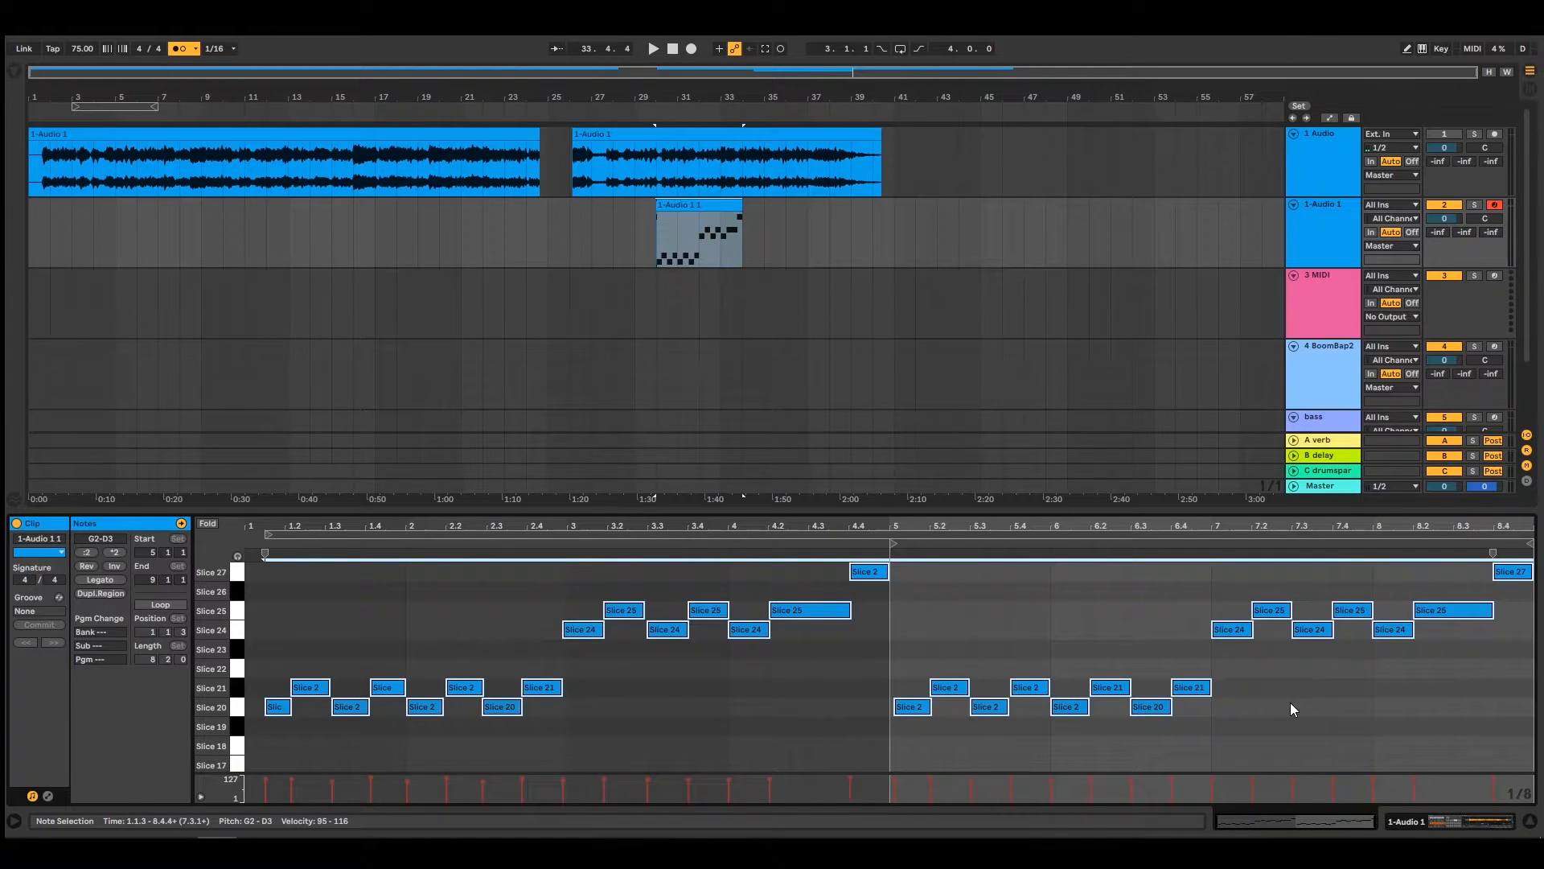
drag(913, 527, 472, 530)
drag(478, 706, 478, 706)
click(509, 628)
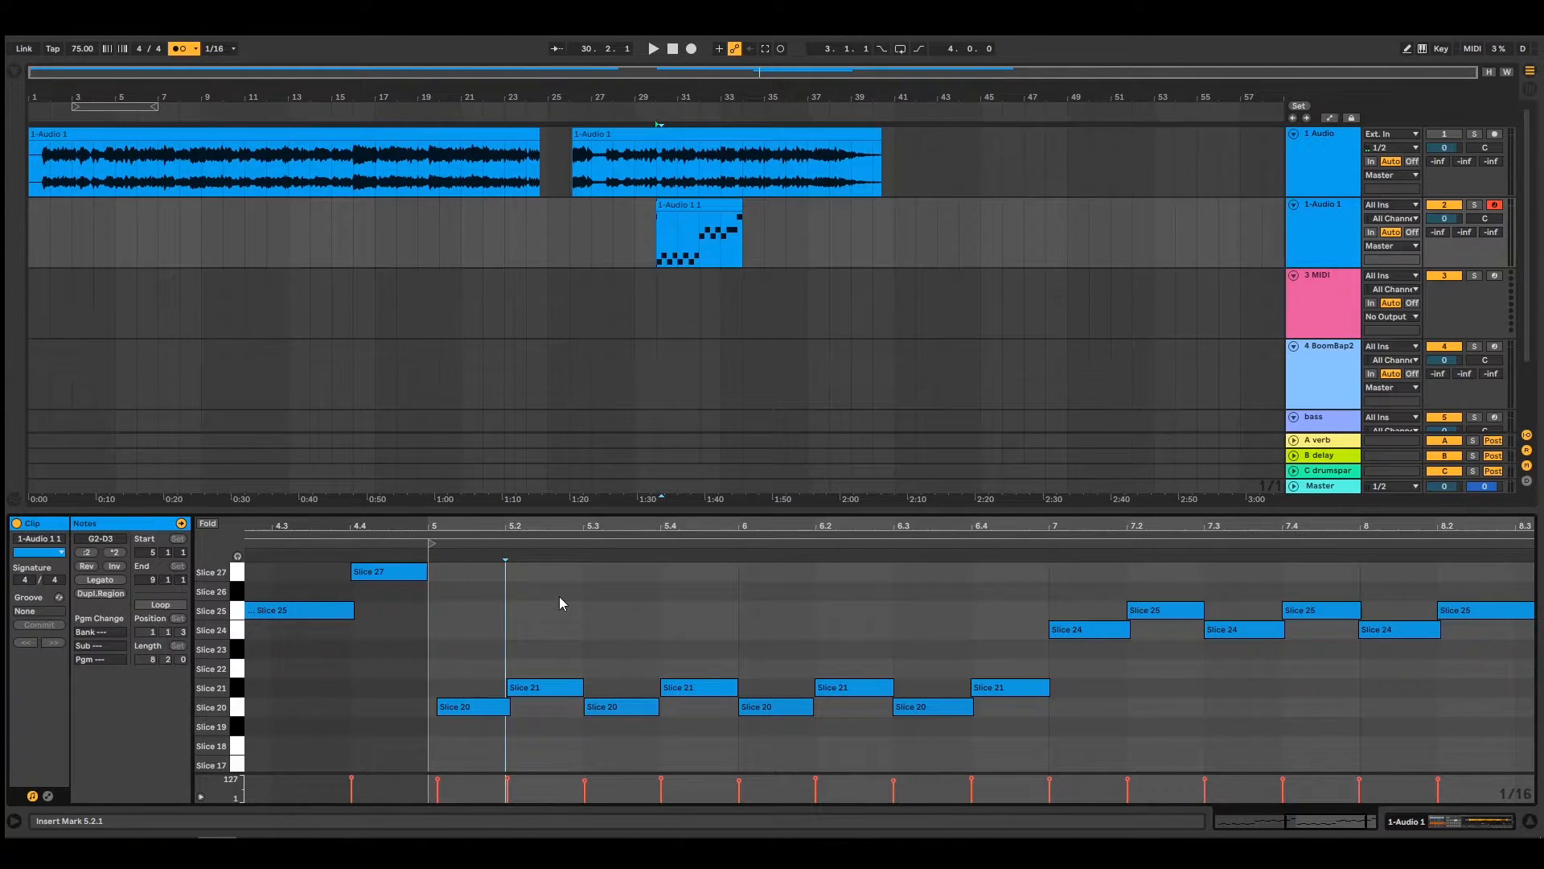
key(ctrl+a)
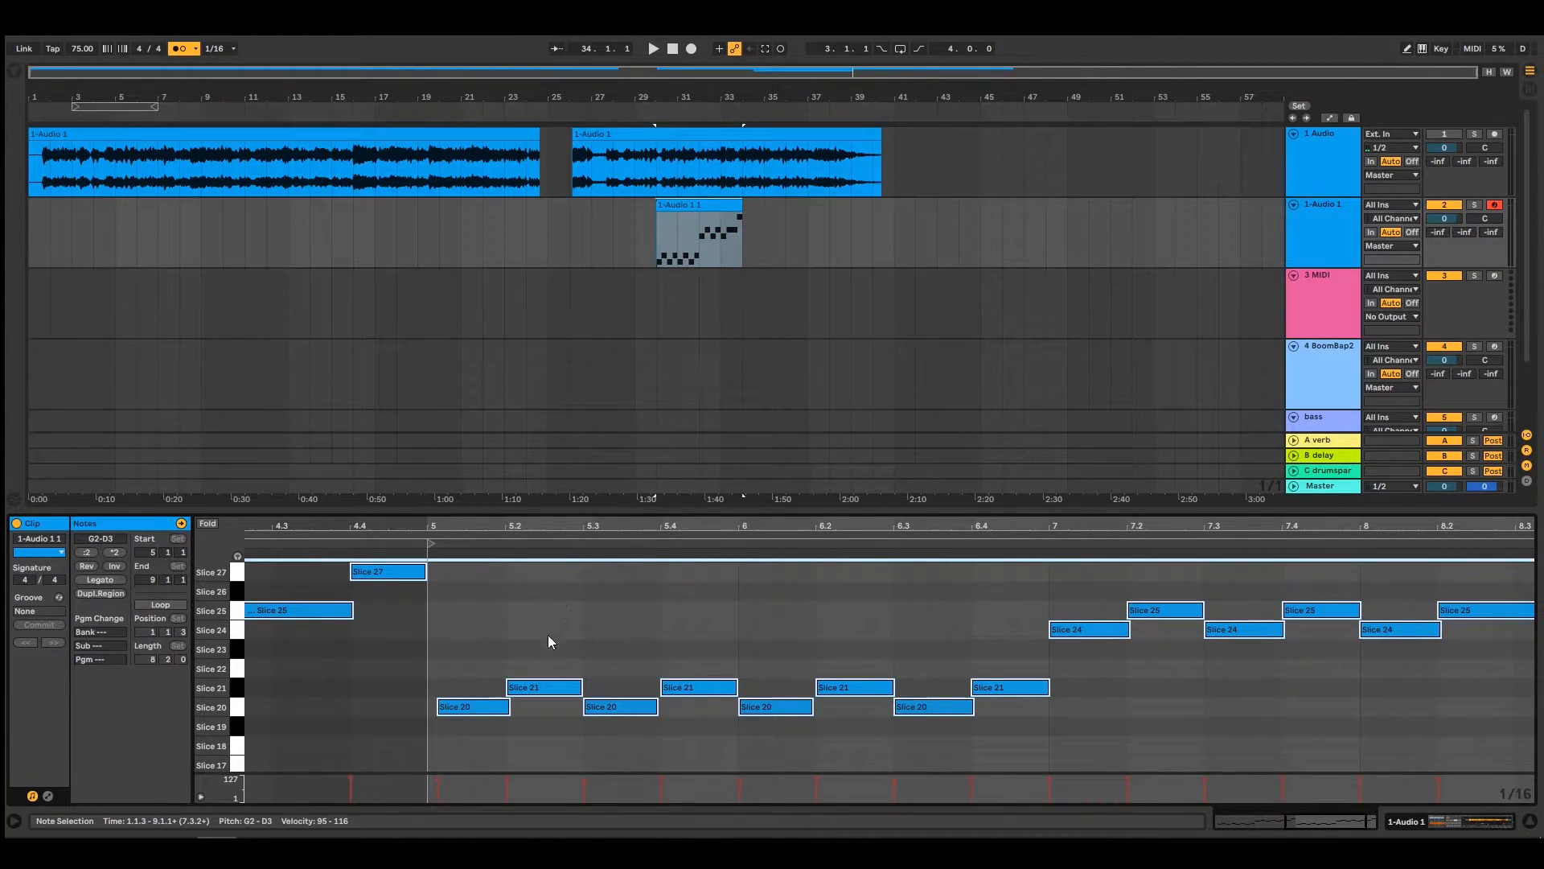
click(485, 707)
drag(481, 706, 506, 709)
Play the chop pattern and loop the arrangement over its clip, bars 30 to 34
key(space)
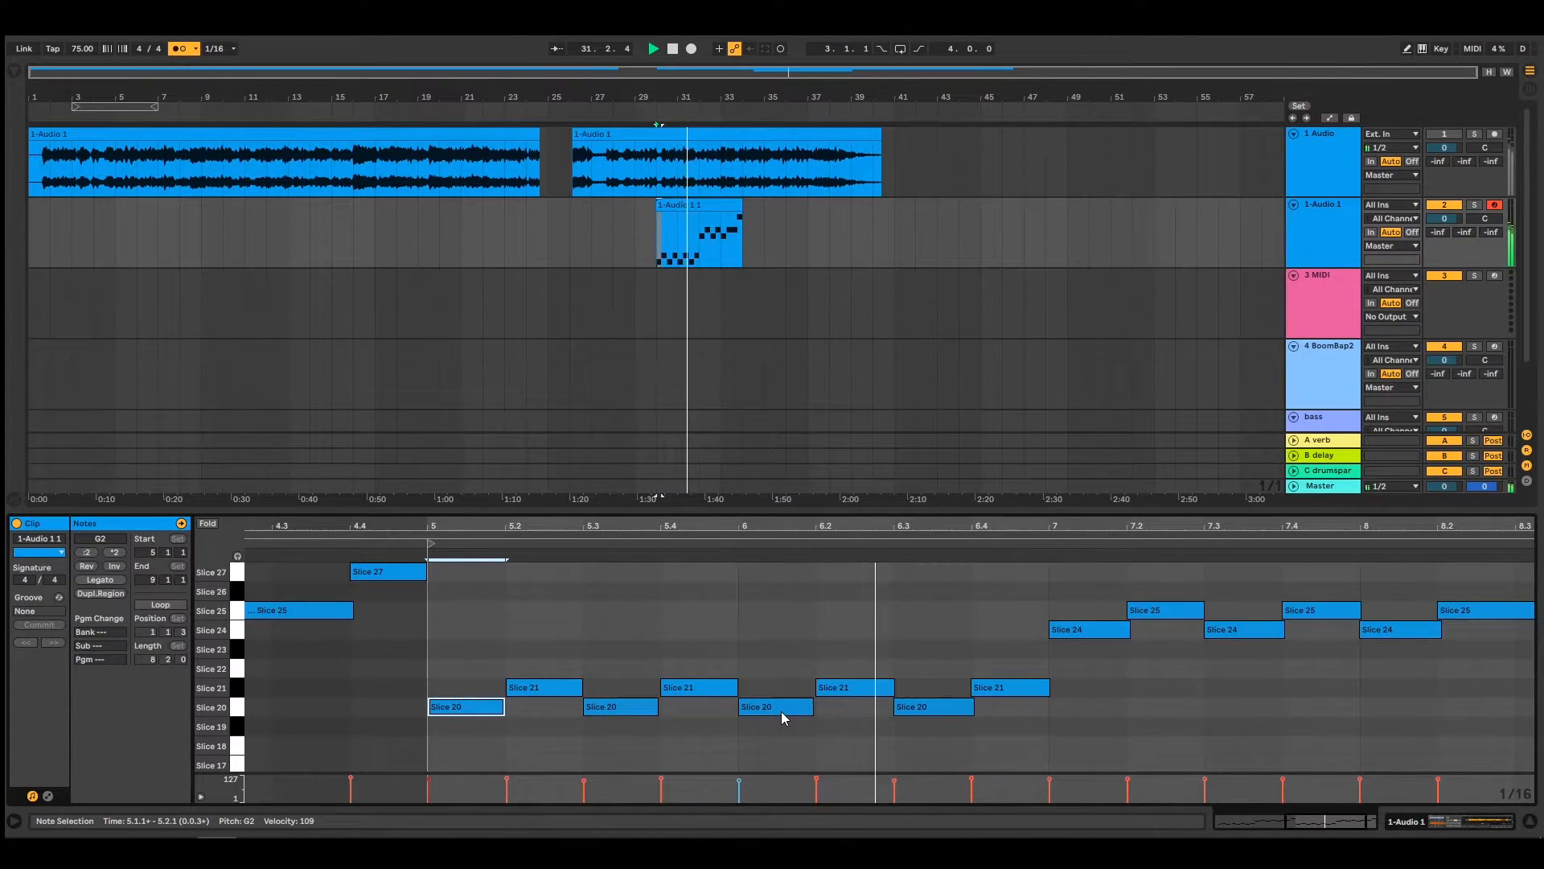
click(812, 706)
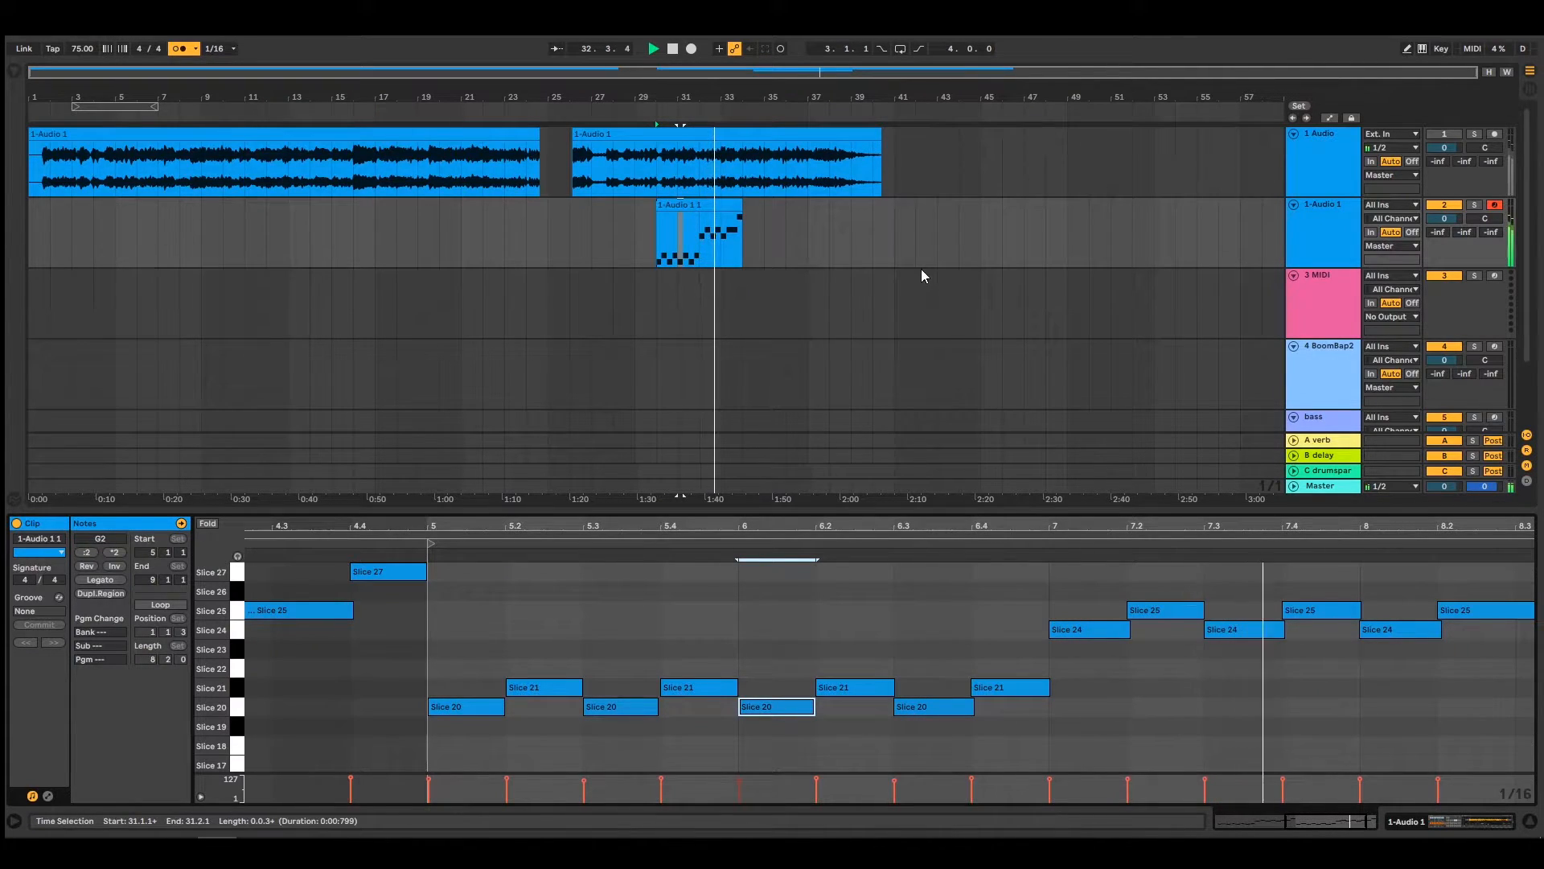
click(705, 210)
key(ctrl+l)
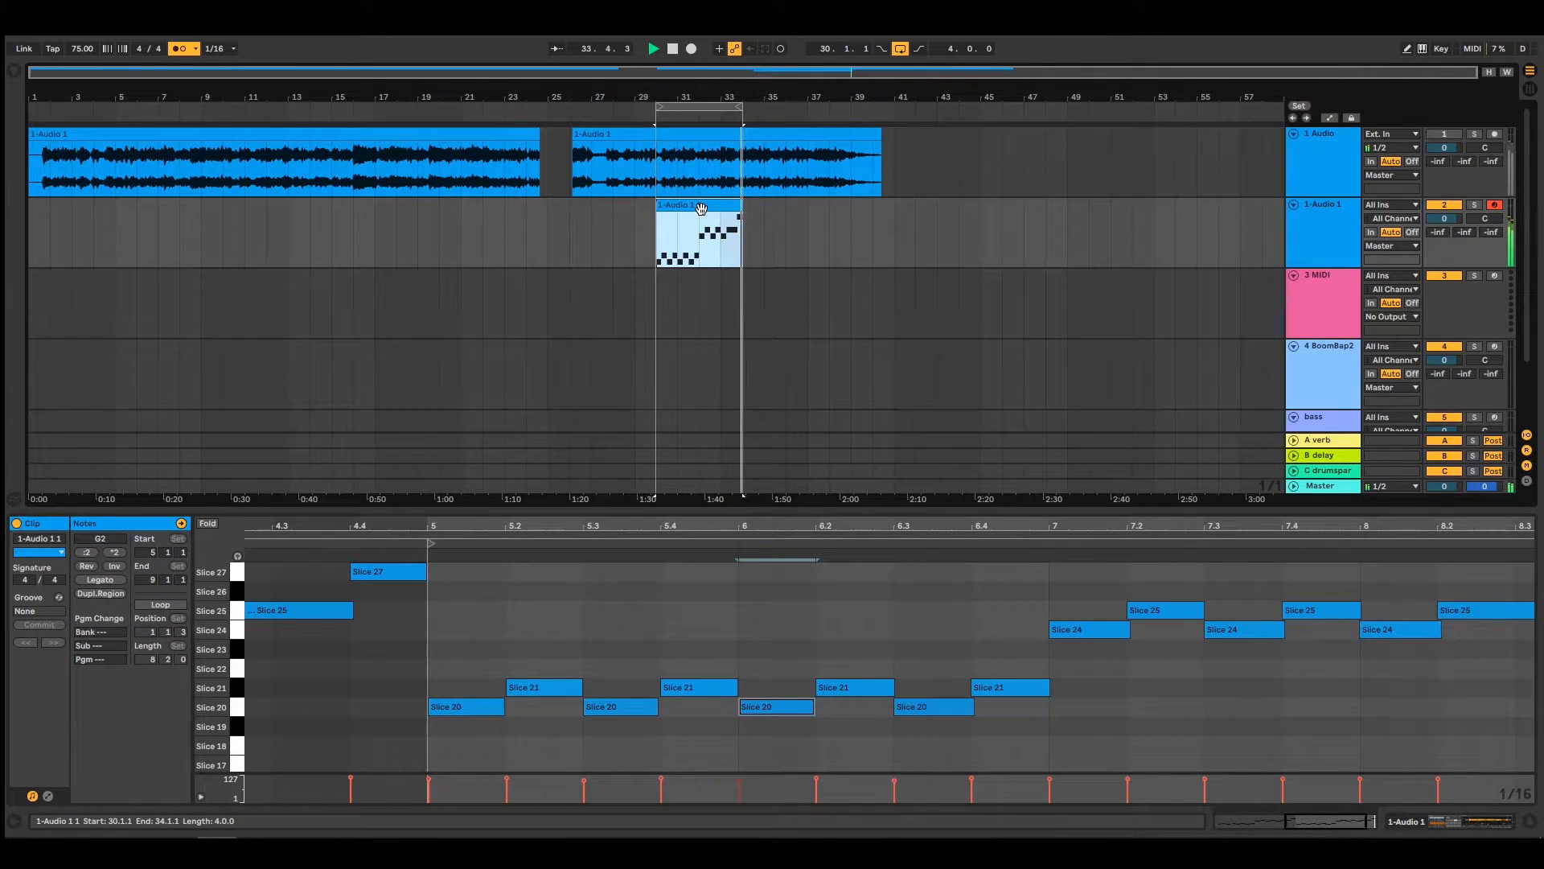
Nudge the pattern's last Slice 27 note so it starts slightly ahead of beat 8.4
drag(1304, 822, 1316, 821)
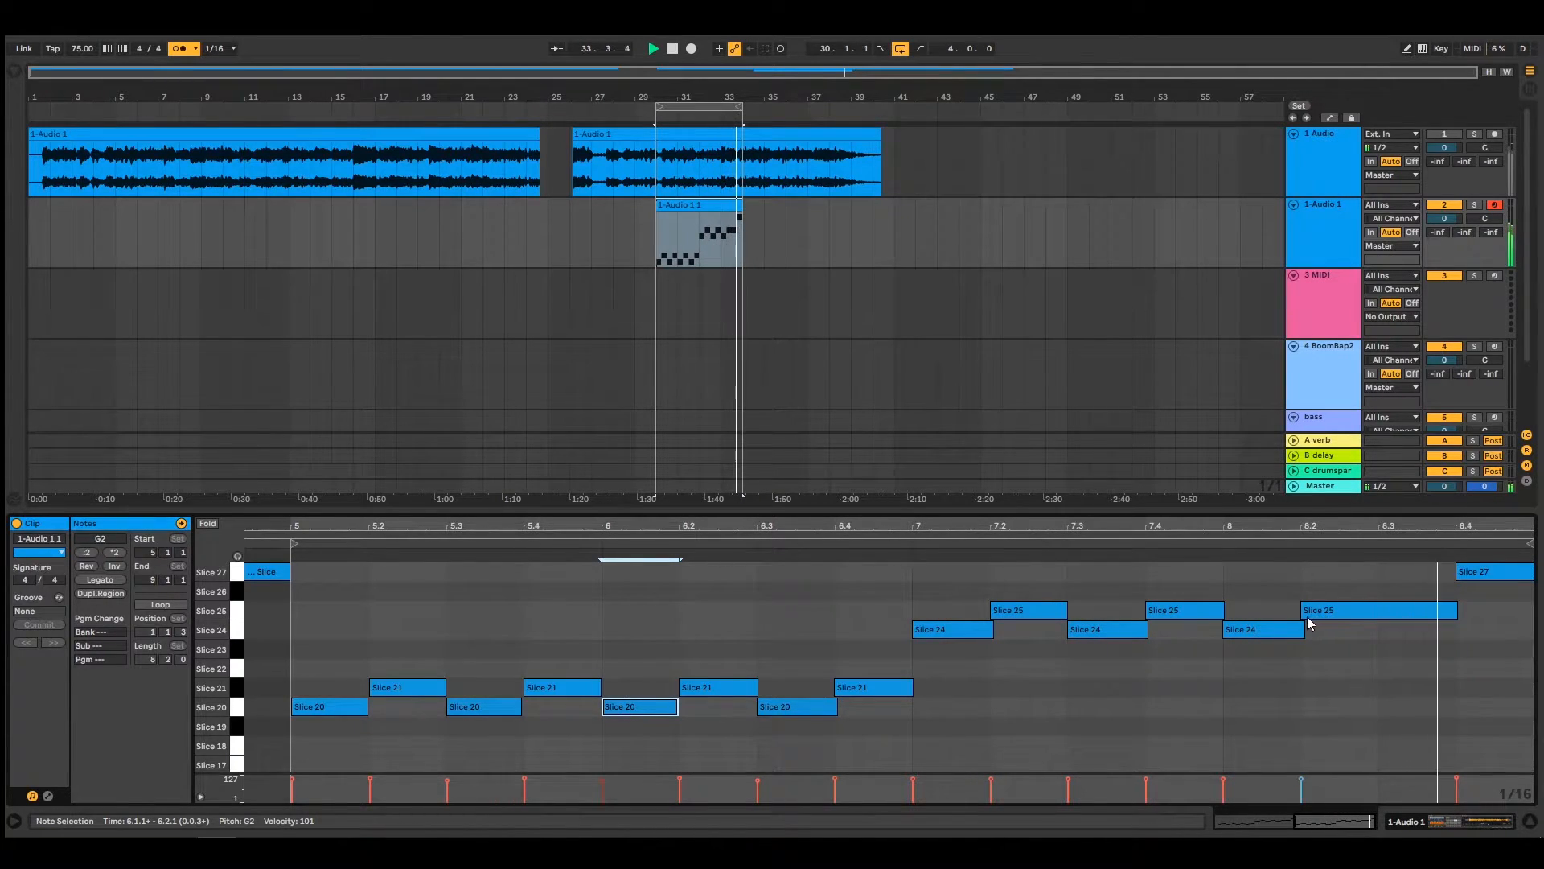
drag(1476, 572, 1534, 572)
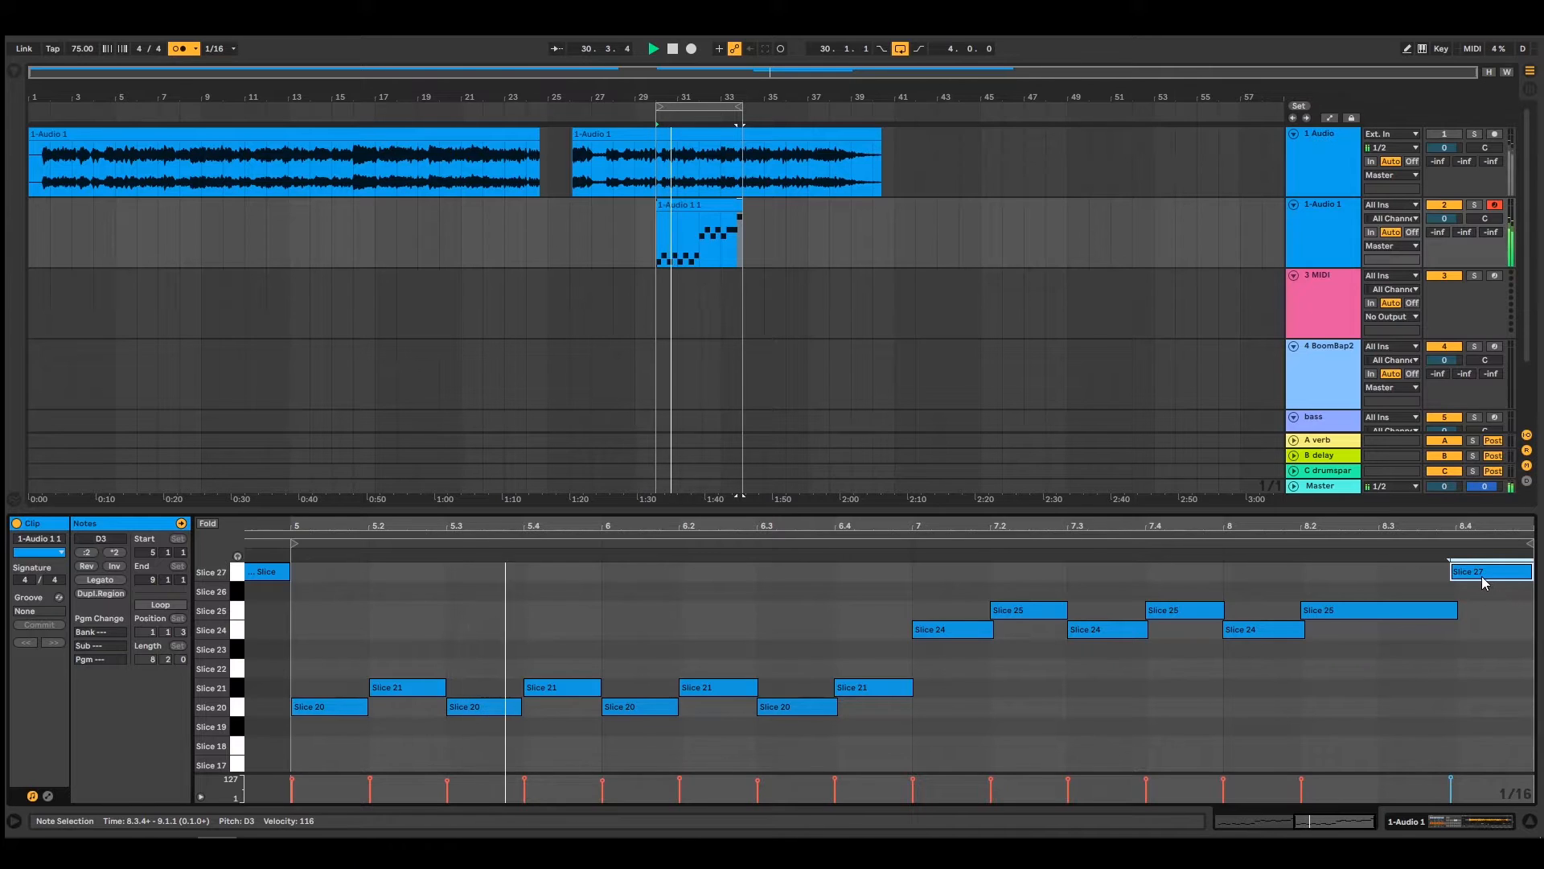
drag(1480, 531, 1176, 529)
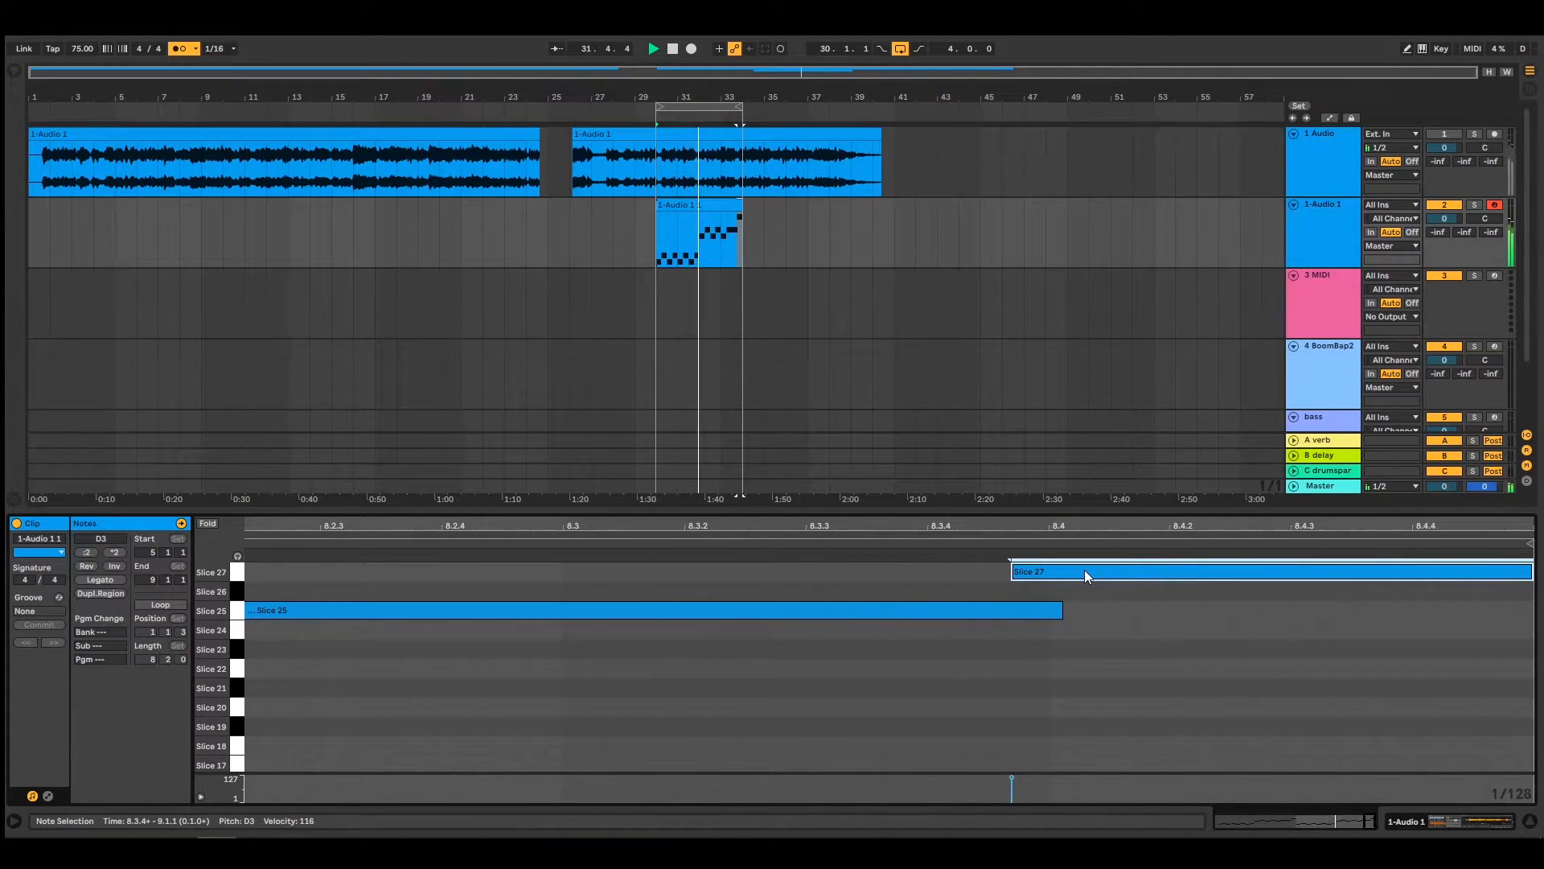
drag(1086, 571, 1102, 572)
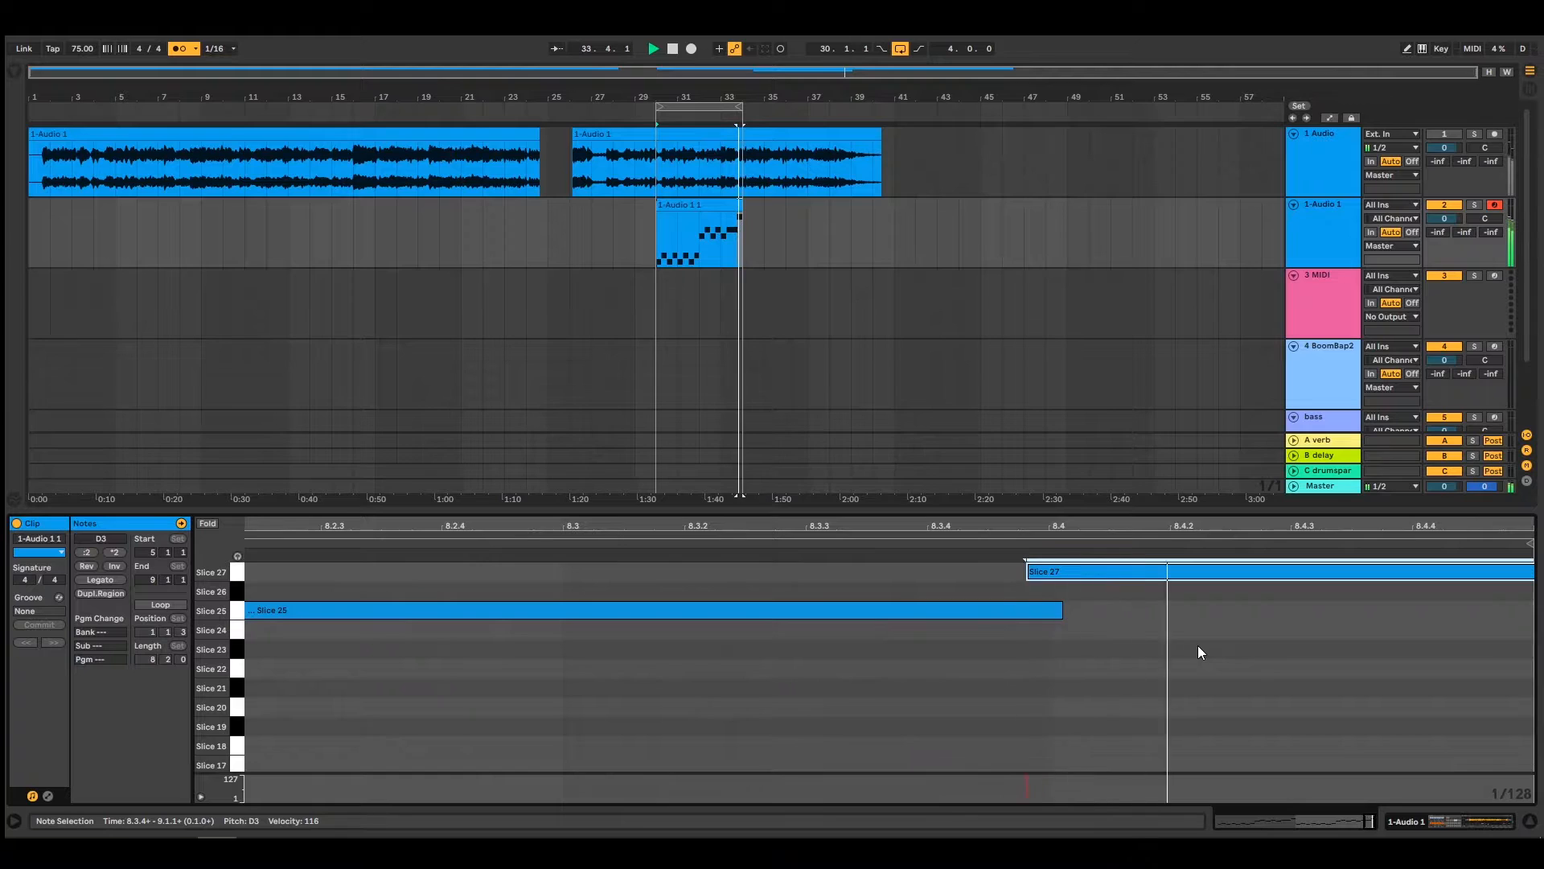
drag(1080, 528, 1080, 487)
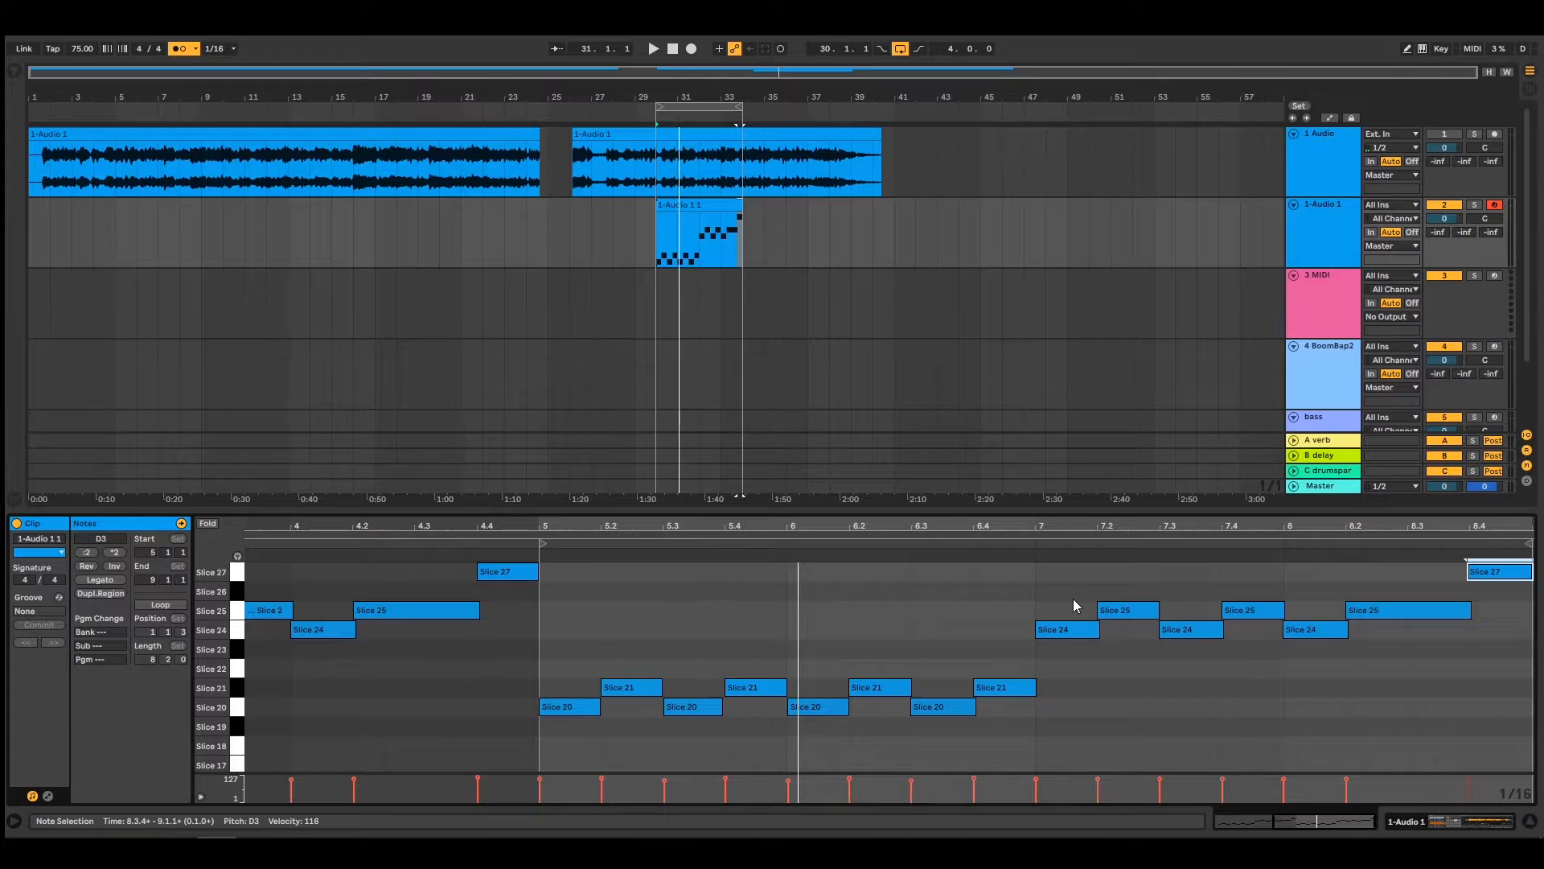
Arm the BoomBap2 track for recording, show its drum rack and audition the drum sounds with the loop
scroll(1342, 293, down, 4)
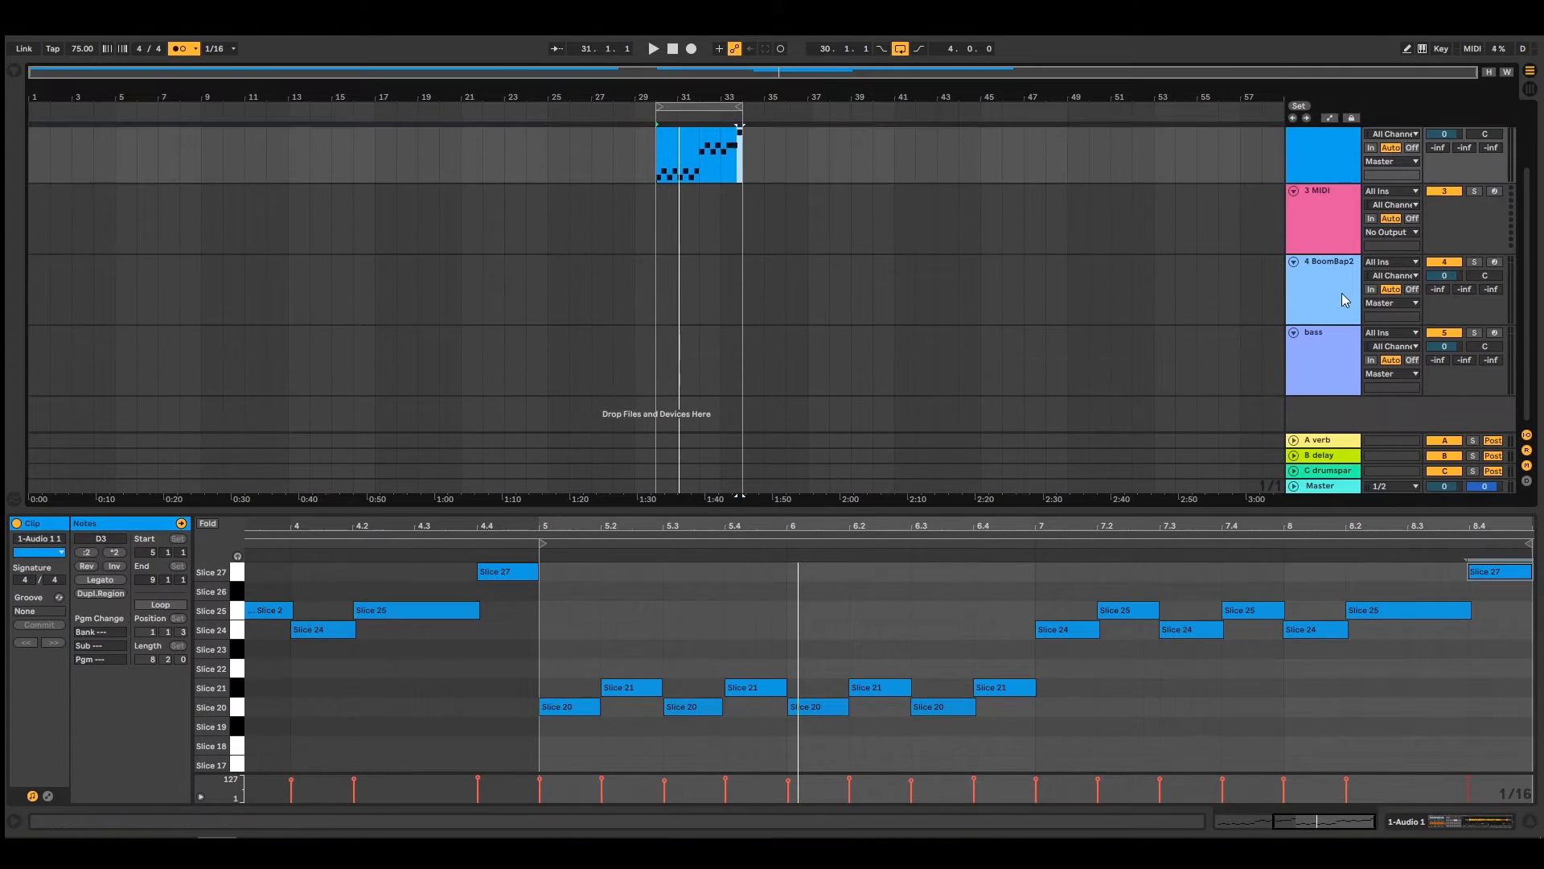
click(1494, 263)
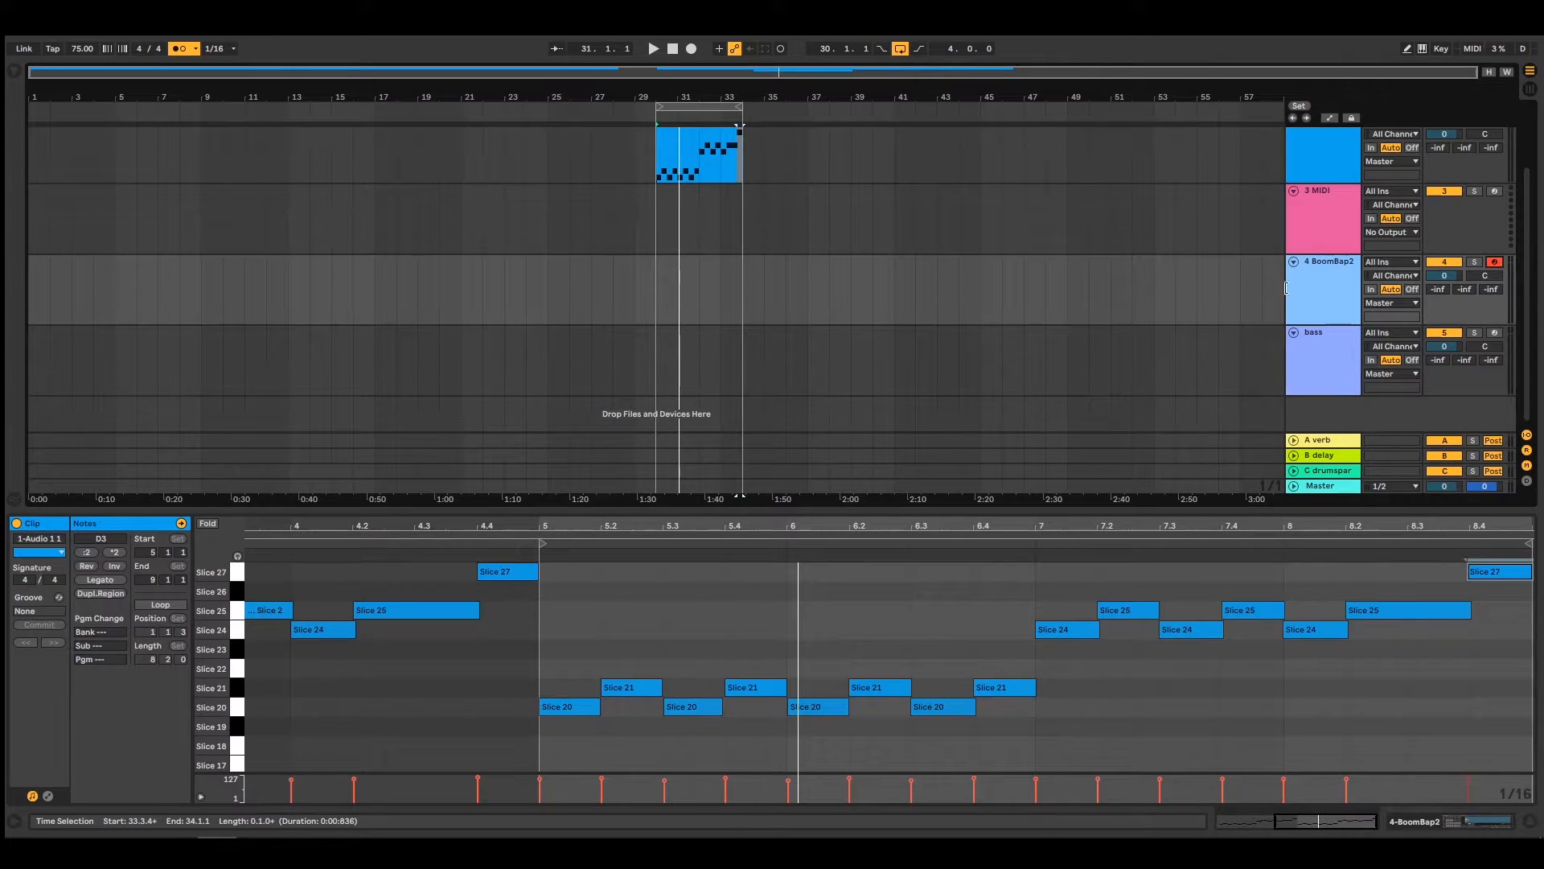
click(1324, 262)
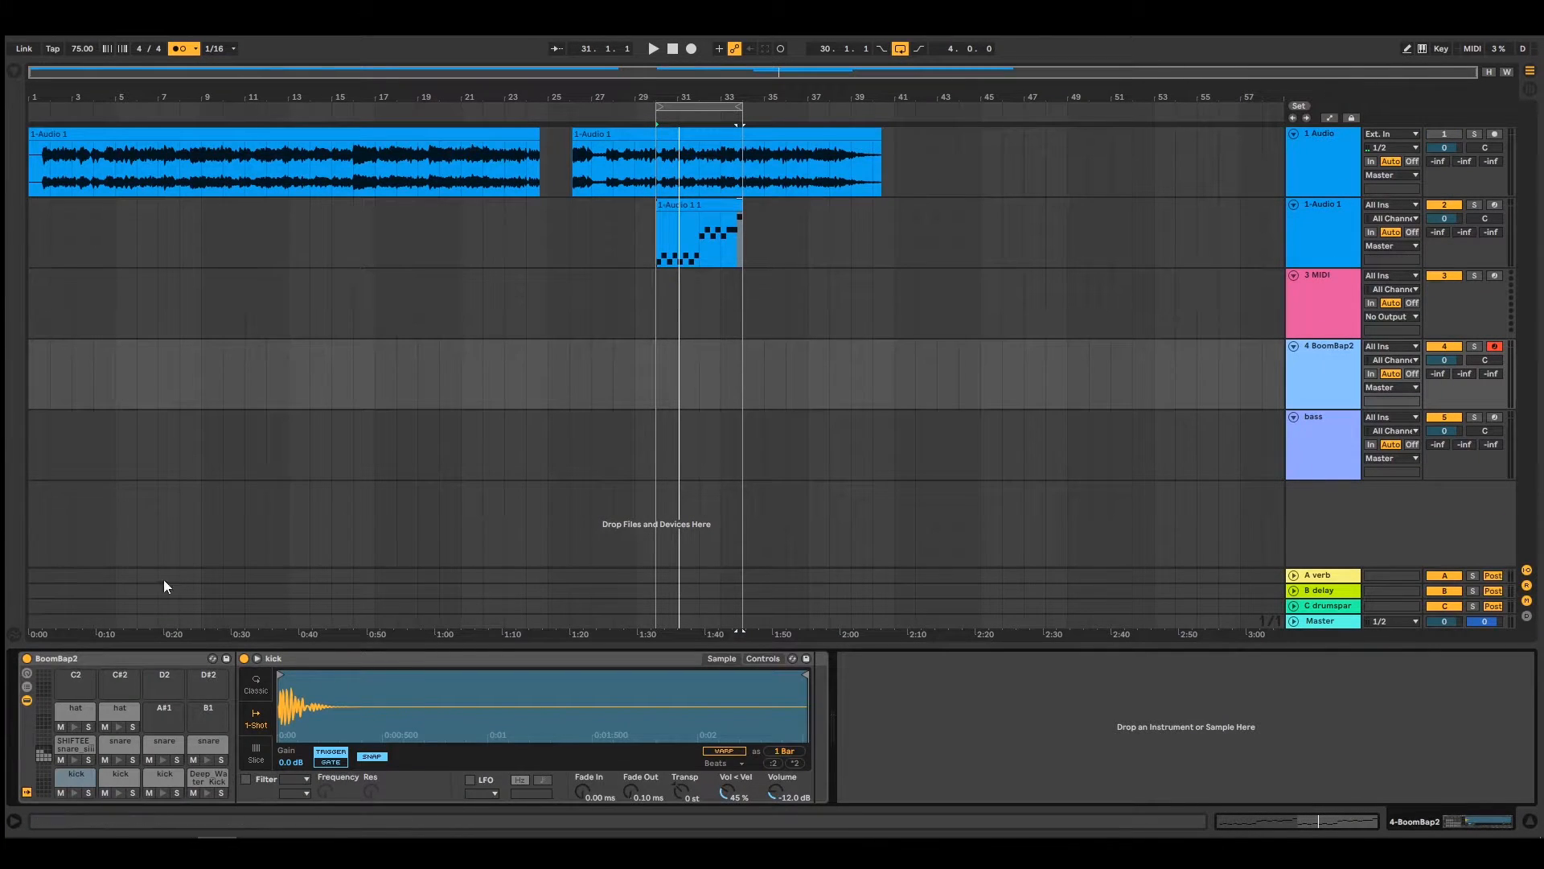
key(Delete)
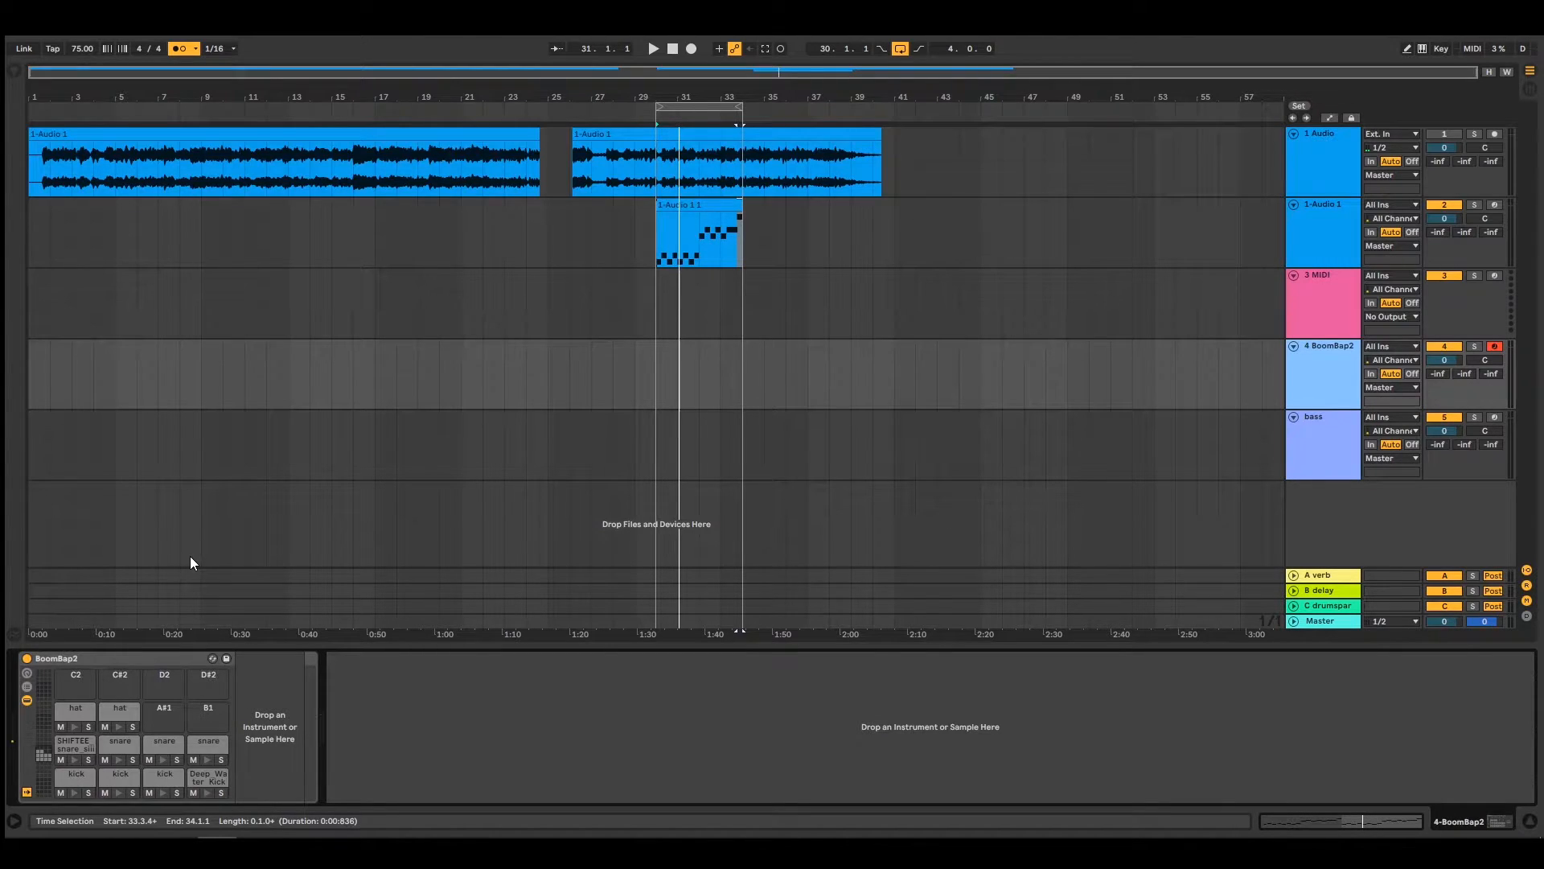
key(ctrl+z)
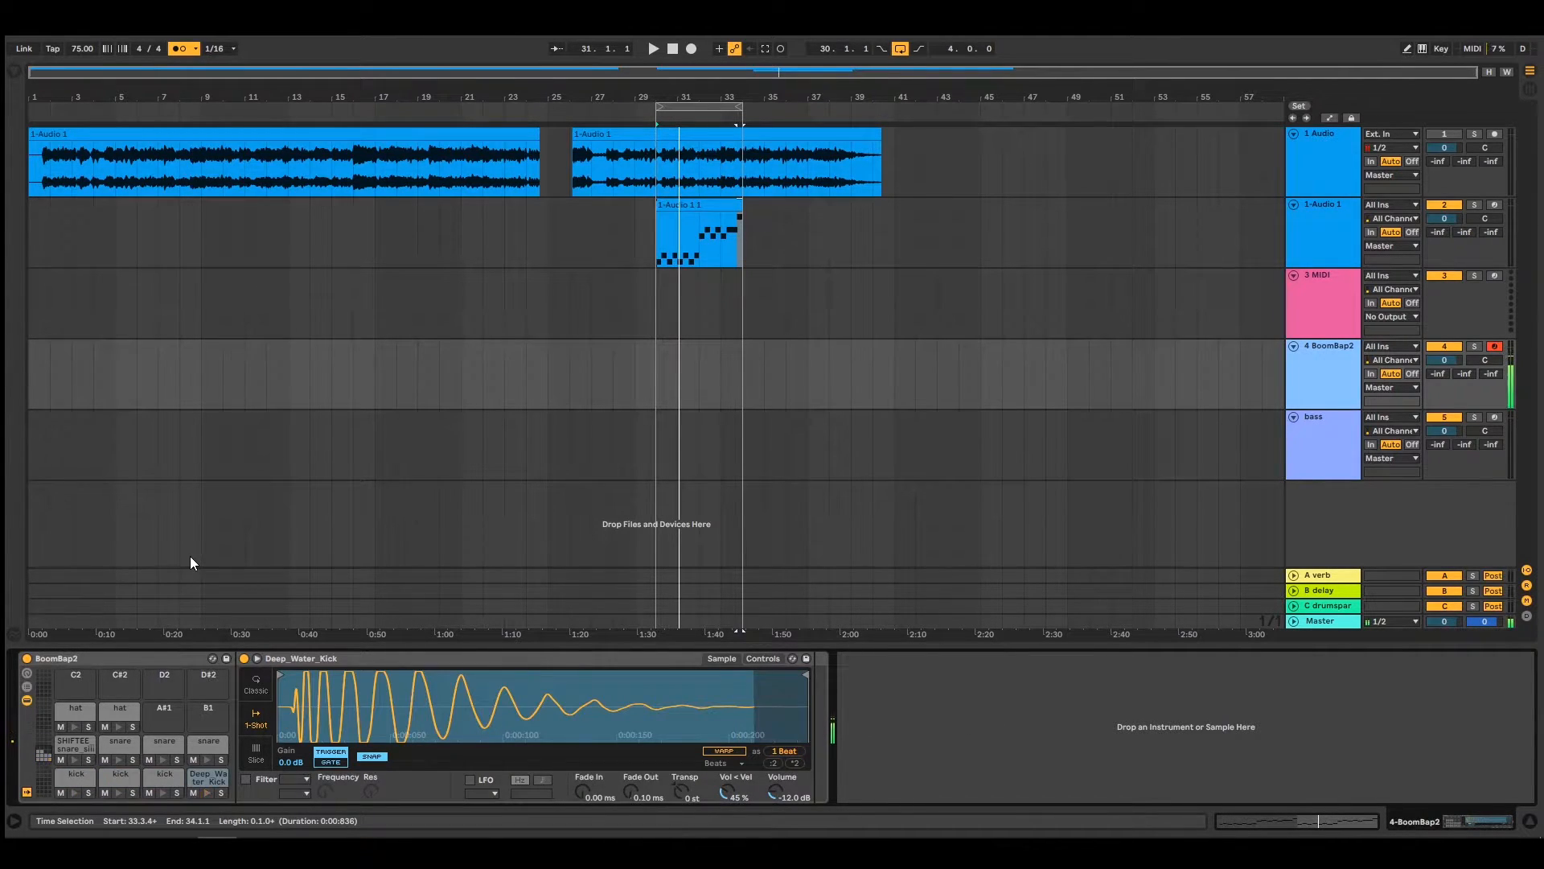
key(space)
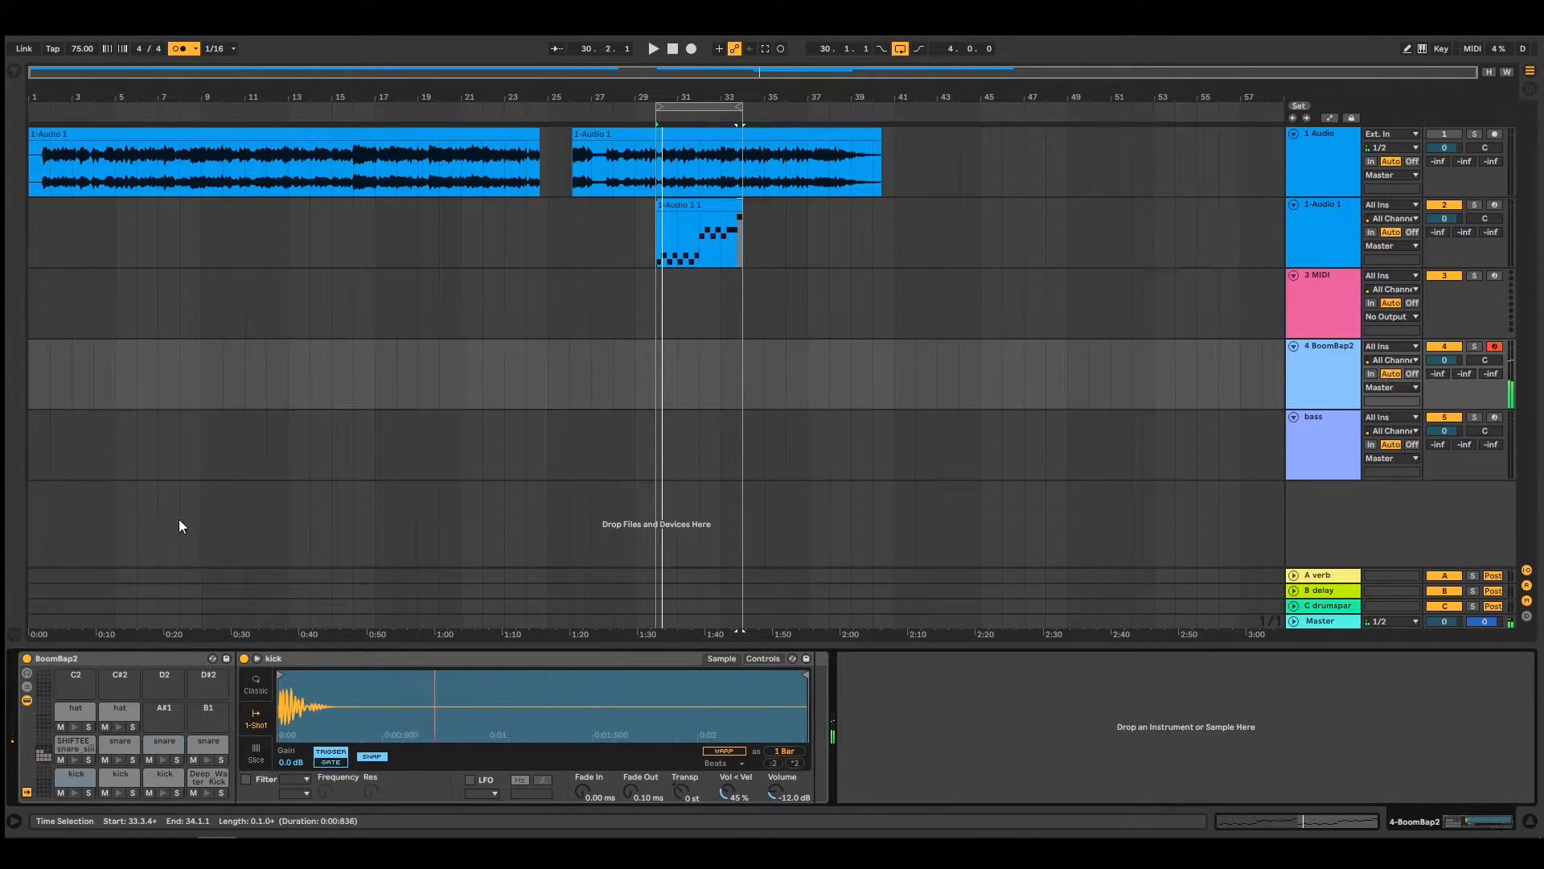
Duplicate the chop clip twice in a row and extend the loop range to 12 bars, from bar 30 to bar 42
click(701, 214)
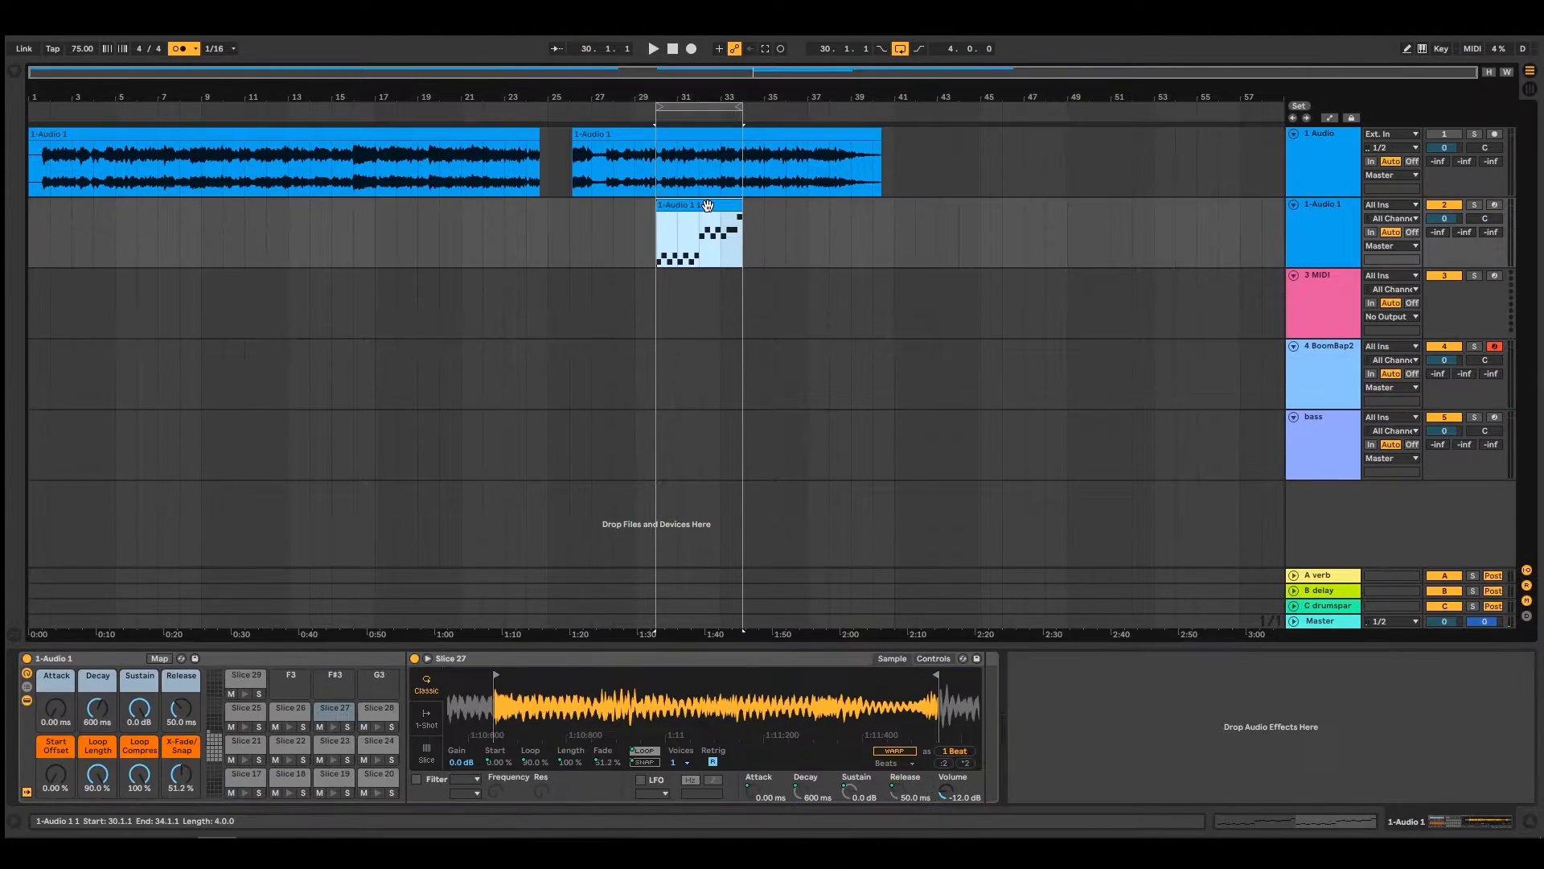
key(ctrl+d)
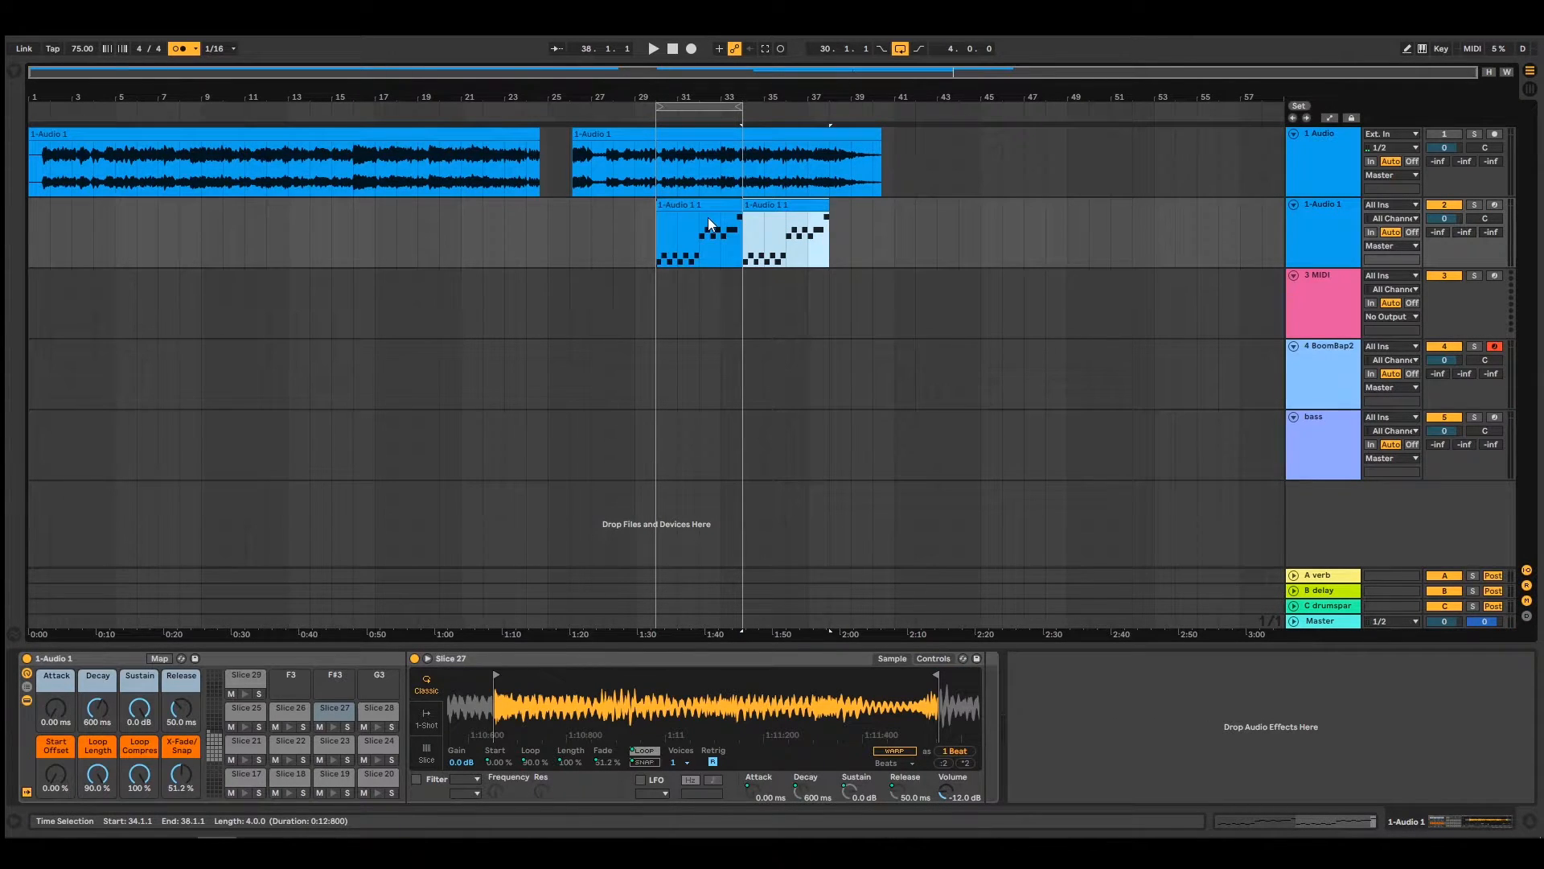
click(832, 238)
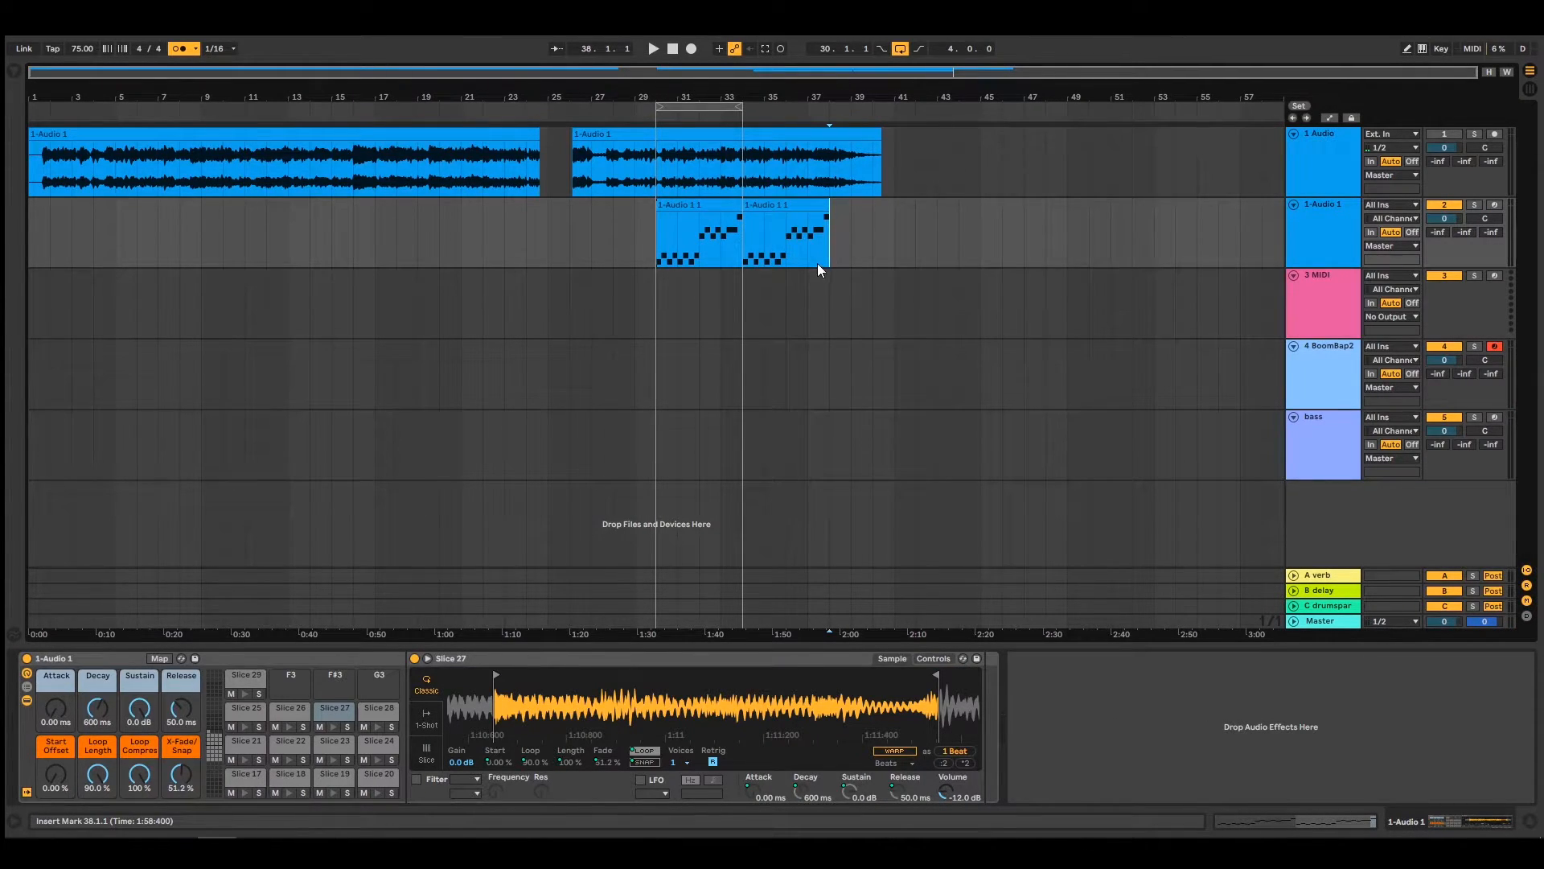
click(808, 214)
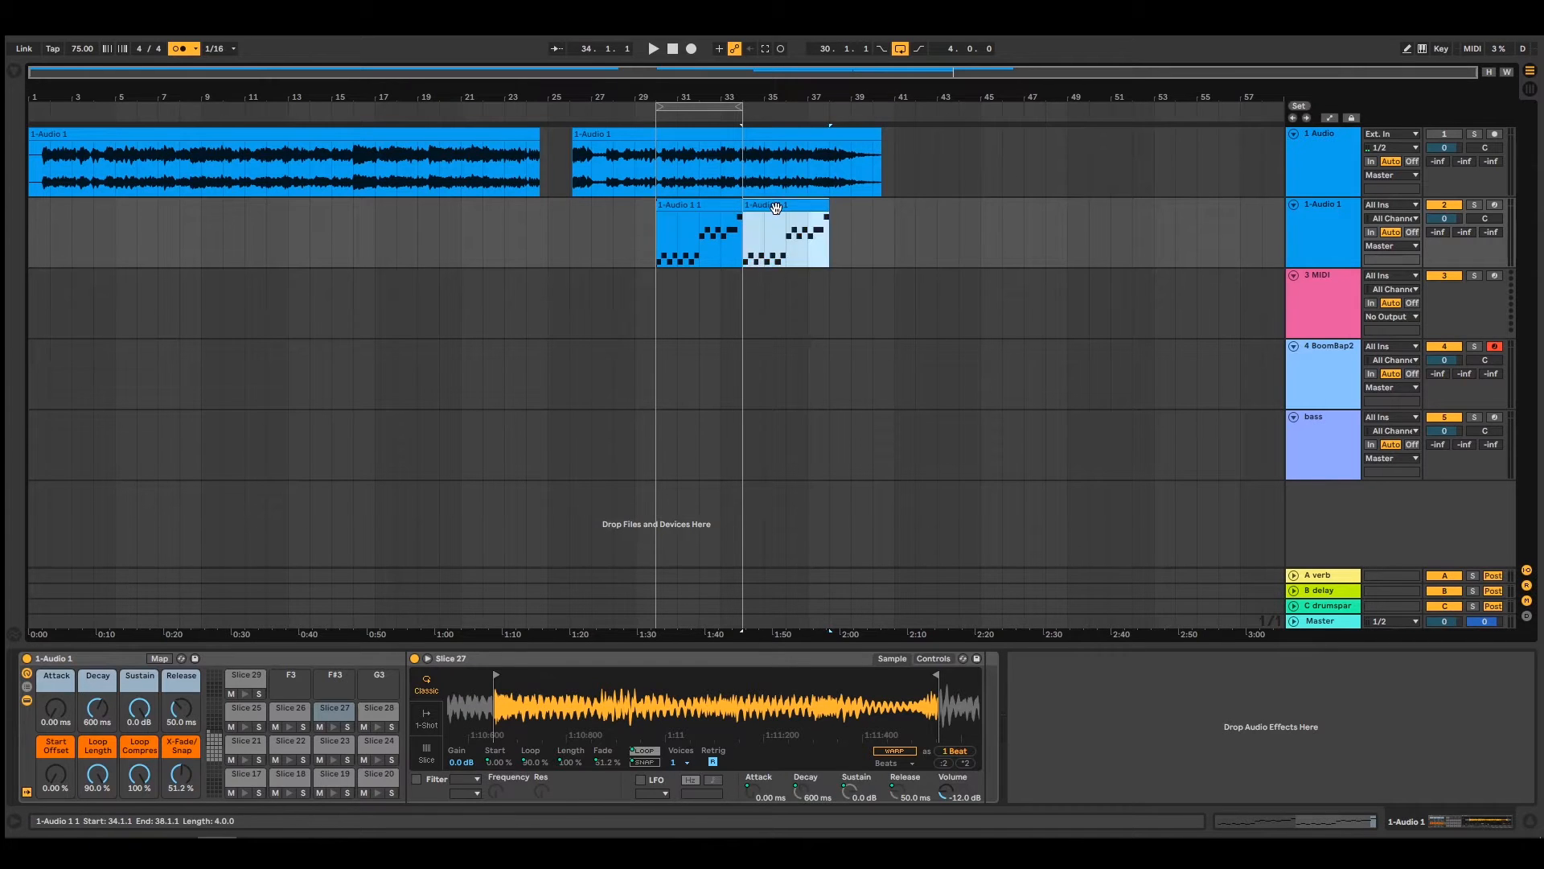
key(ctrl+d)
drag(737, 108, 915, 109)
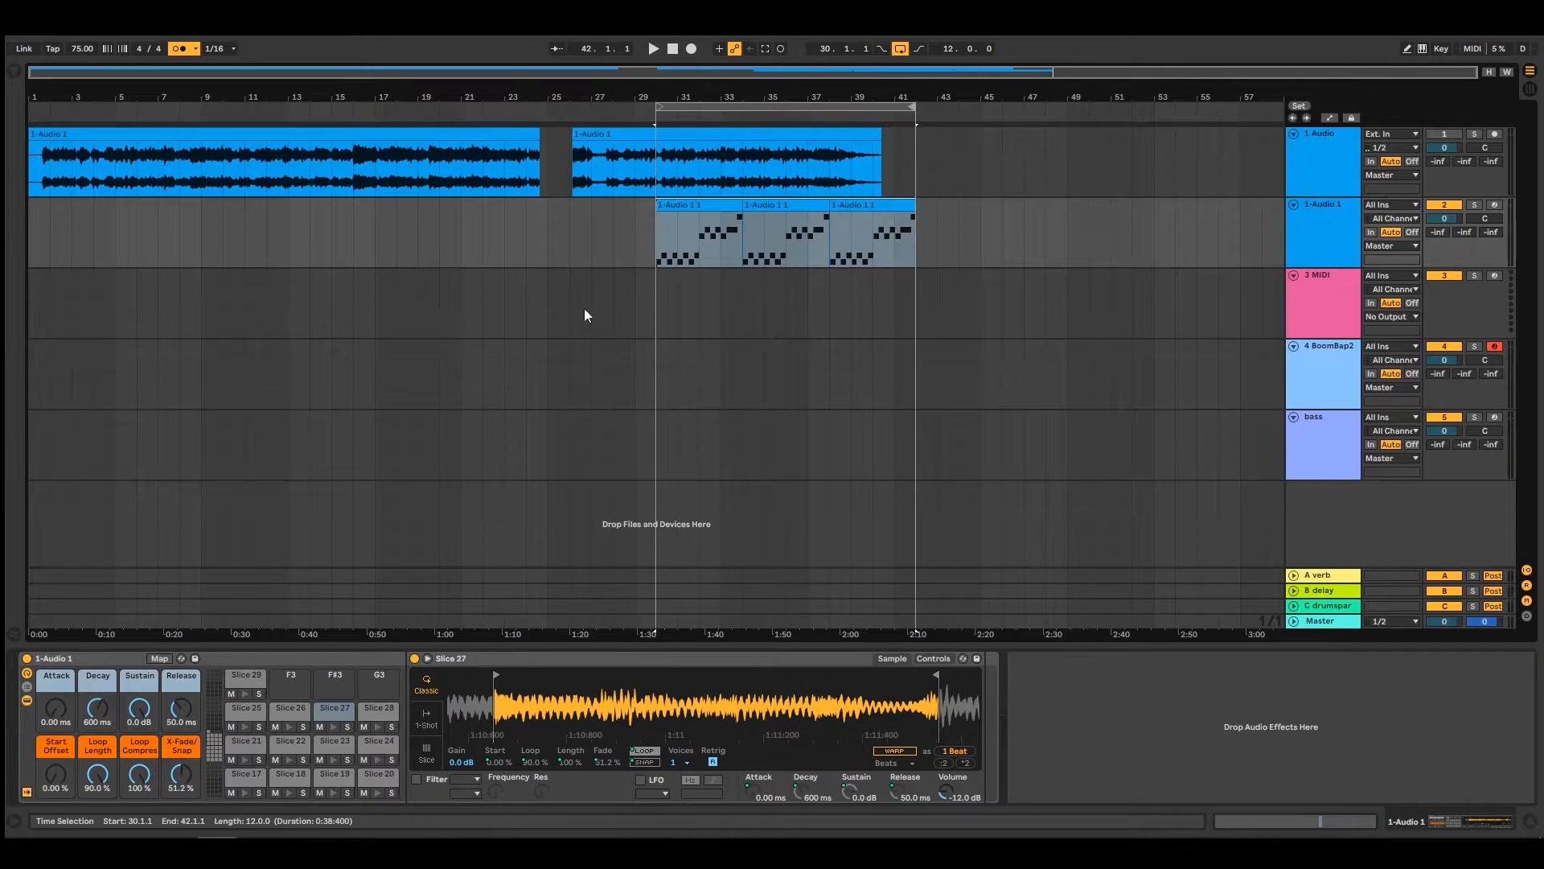
Turn looping off and record a kick and snare part on the BoomBap2 track from bar 30 to just past bar 42
click(658, 301)
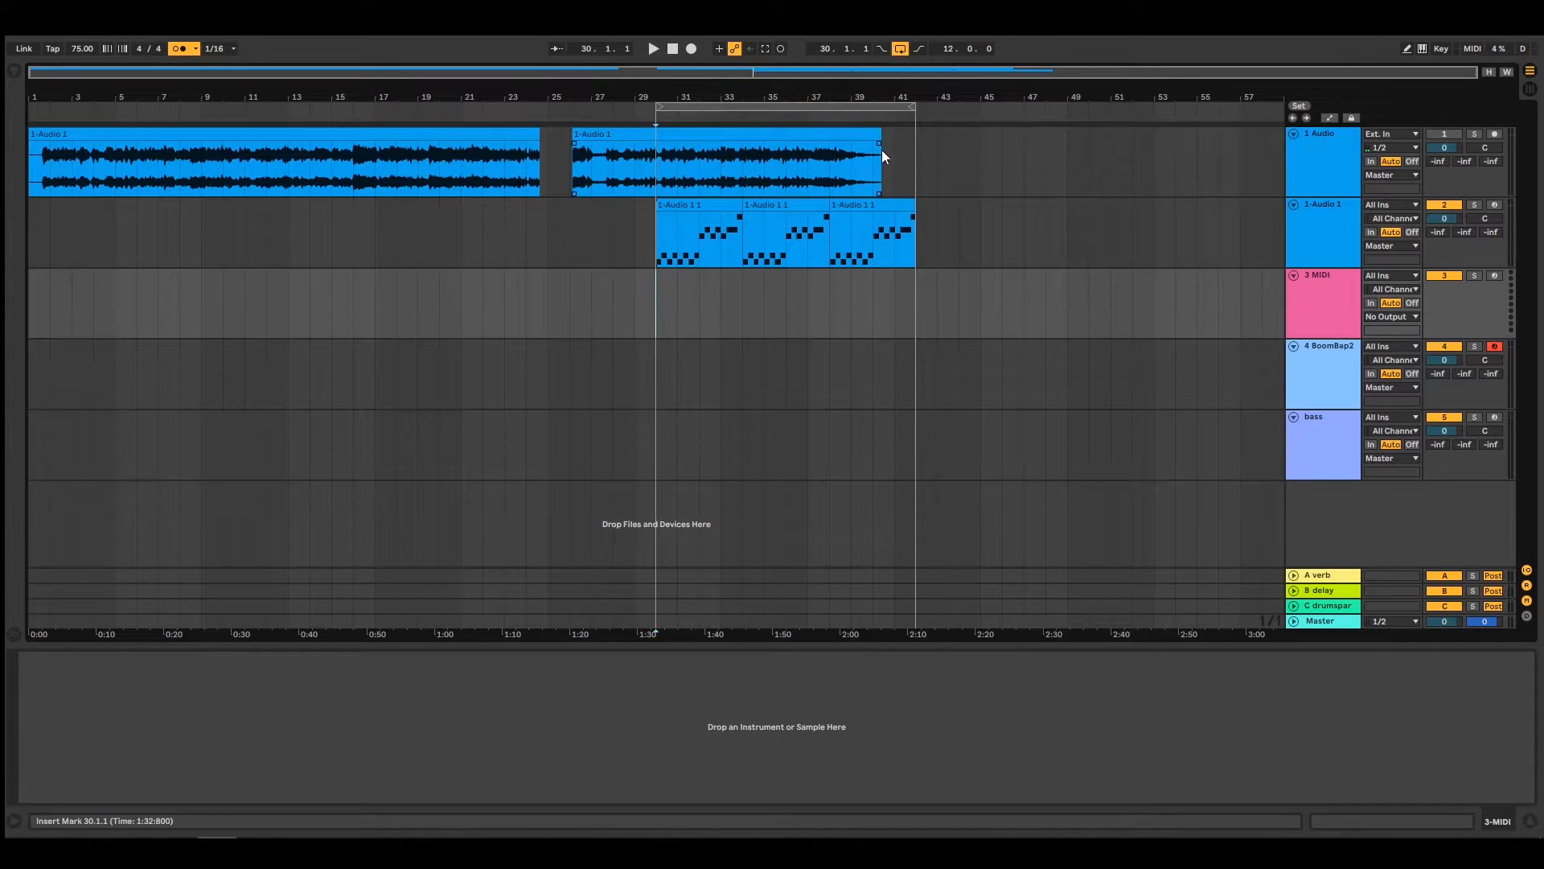
click(899, 50)
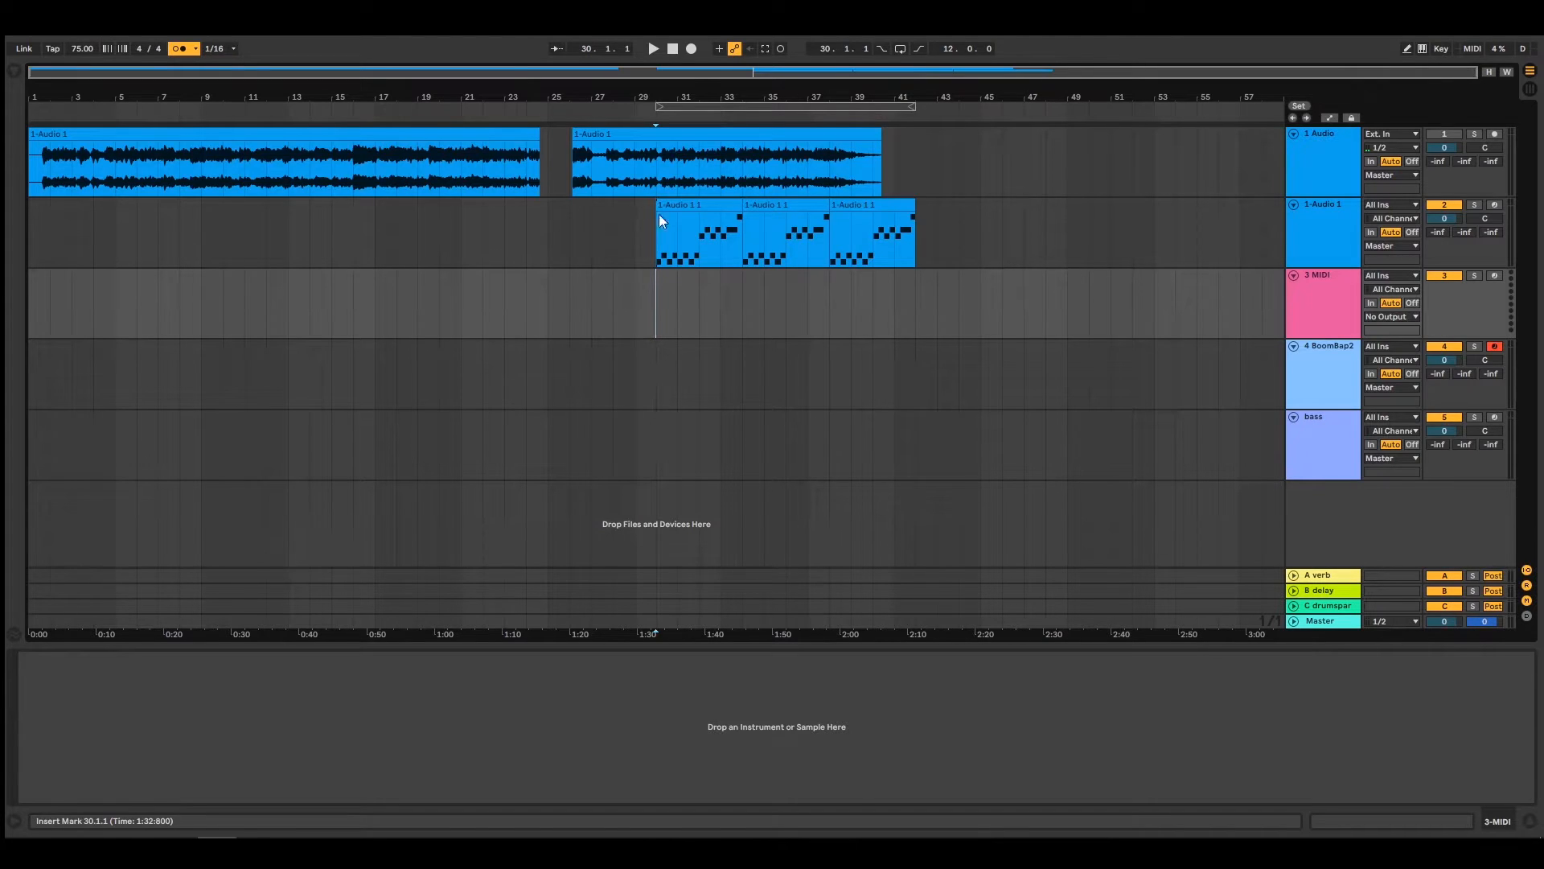
click(692, 49)
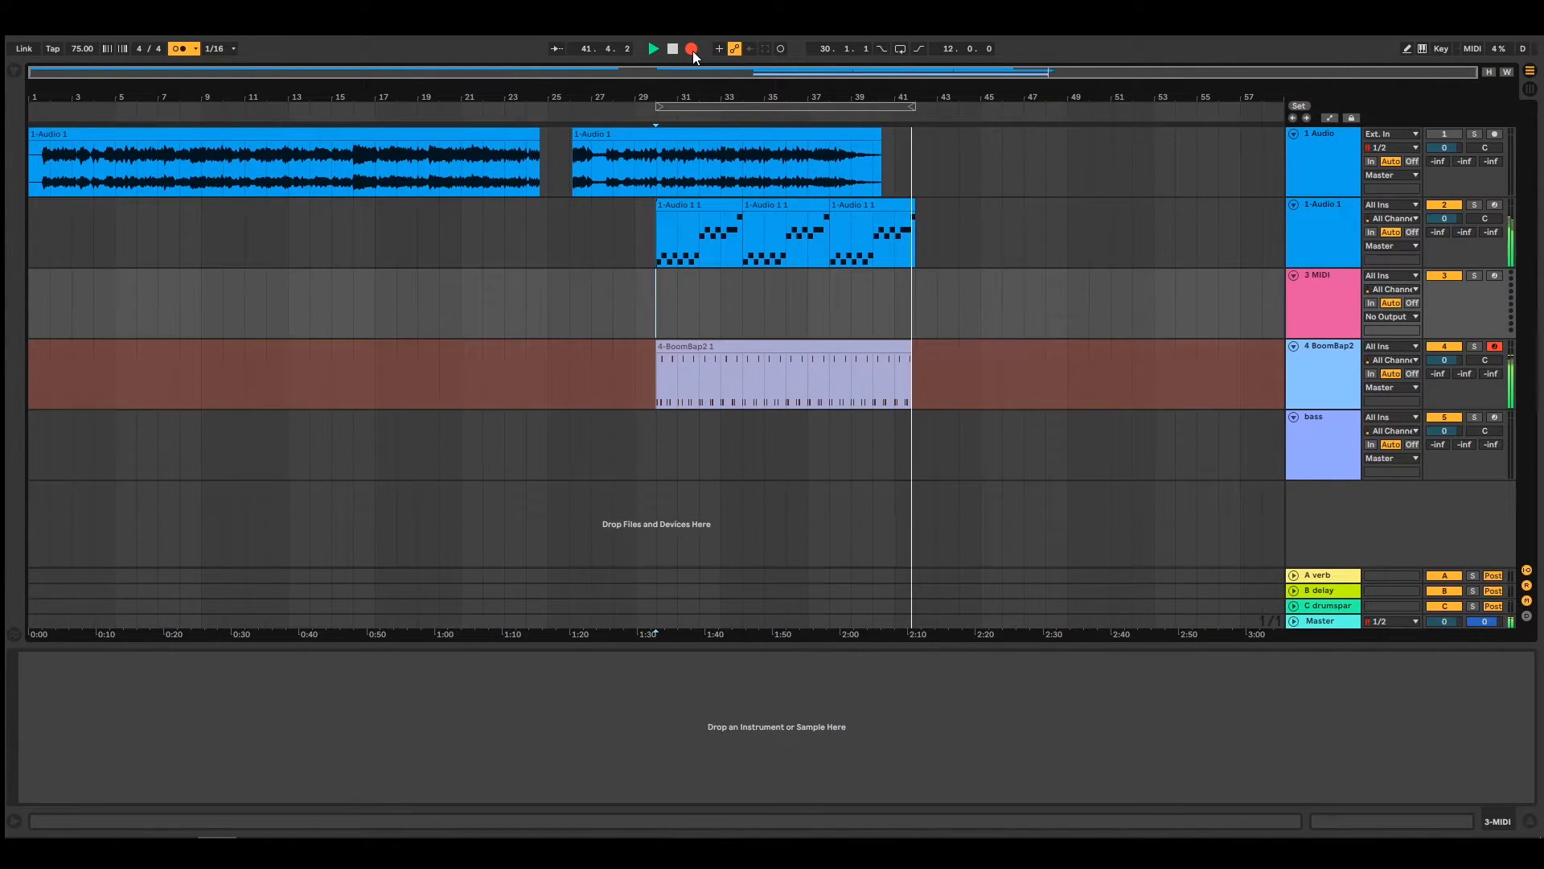
click(692, 51)
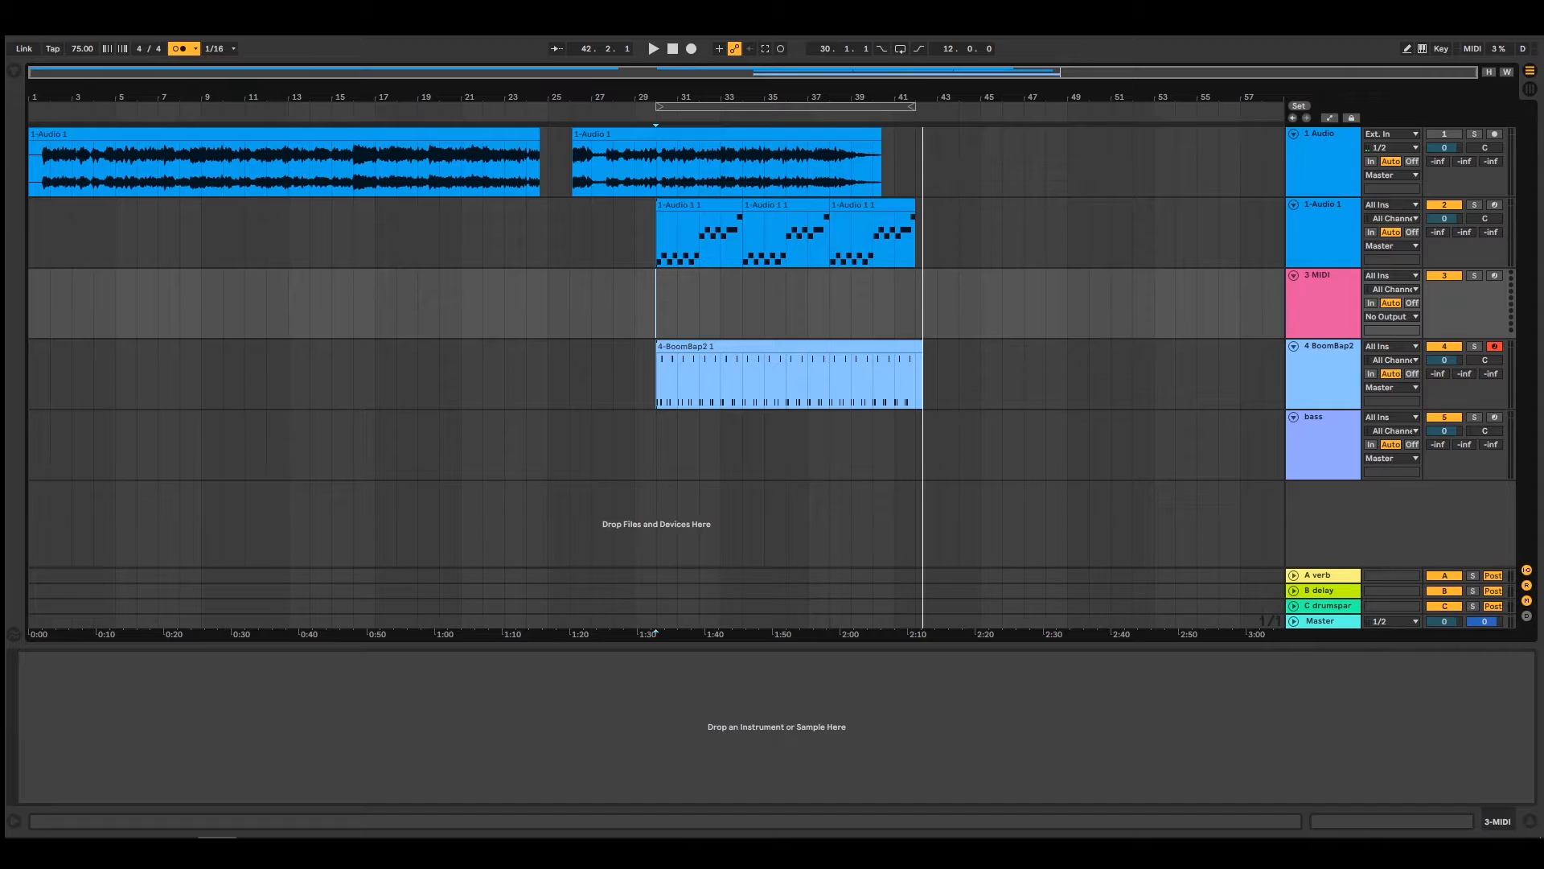
Open the recorded BoomBap2 drum clip and quantize its note starts to 1/16 with a higher quantize amount
key(space)
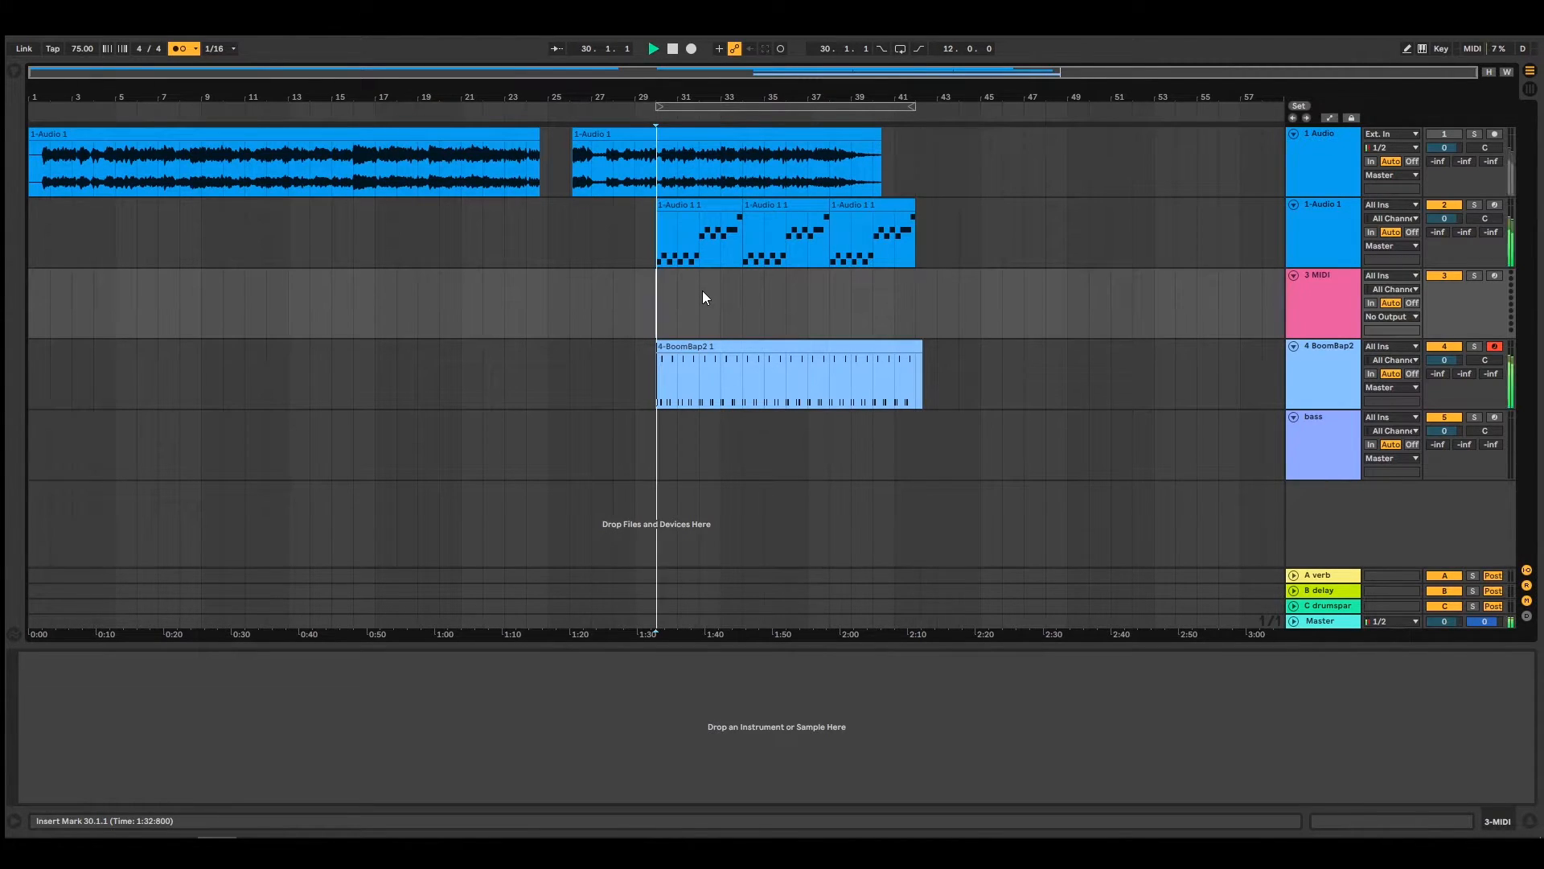
double_click(736, 362)
drag(541, 523, 542, 590)
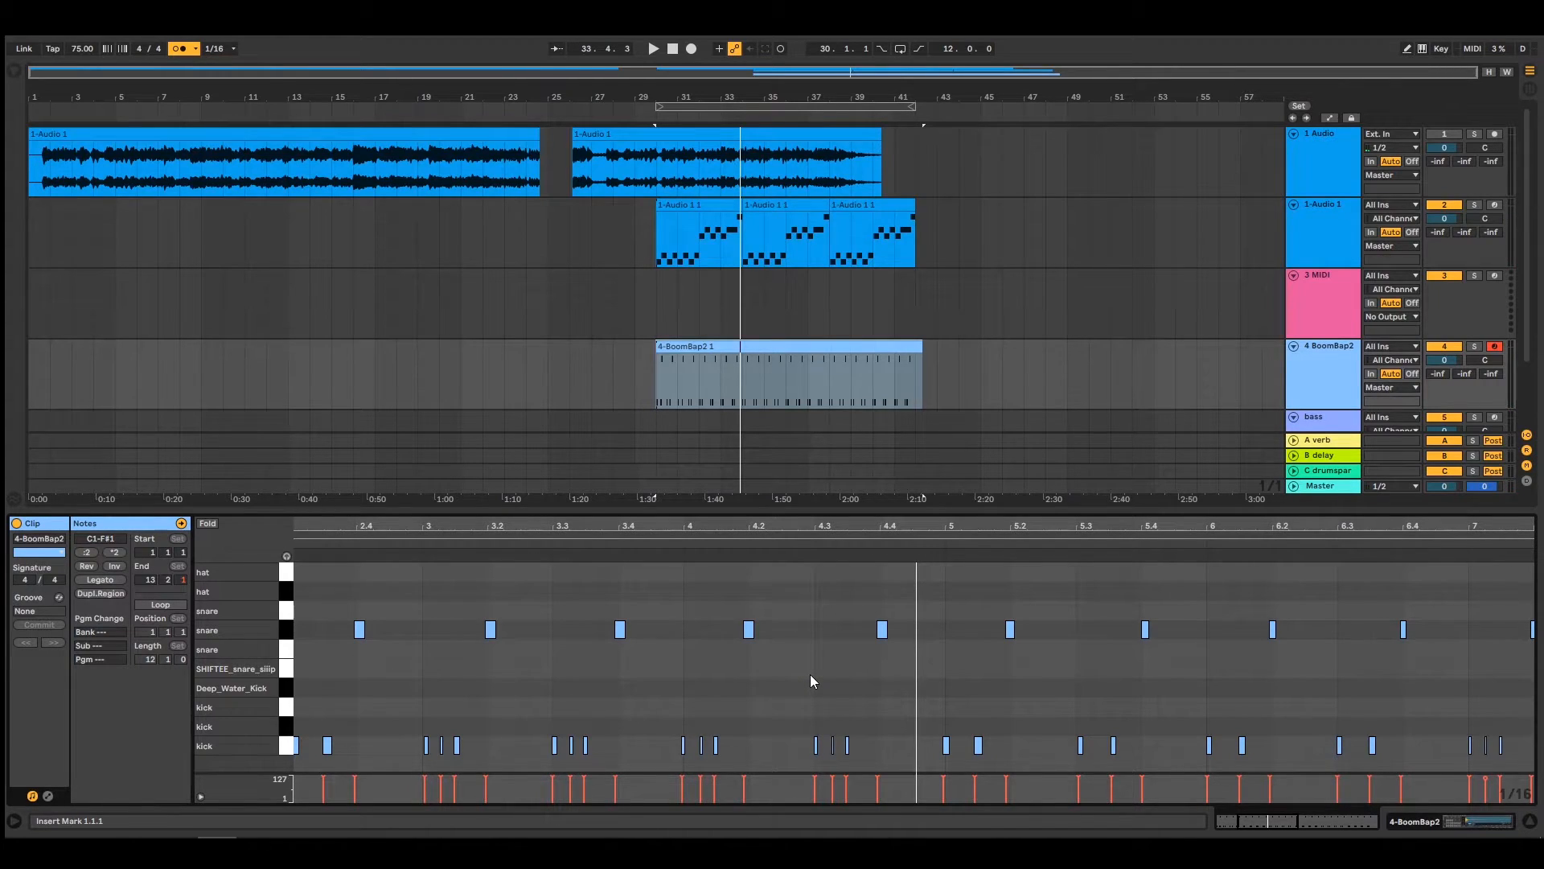
key(ctrl+shift+u)
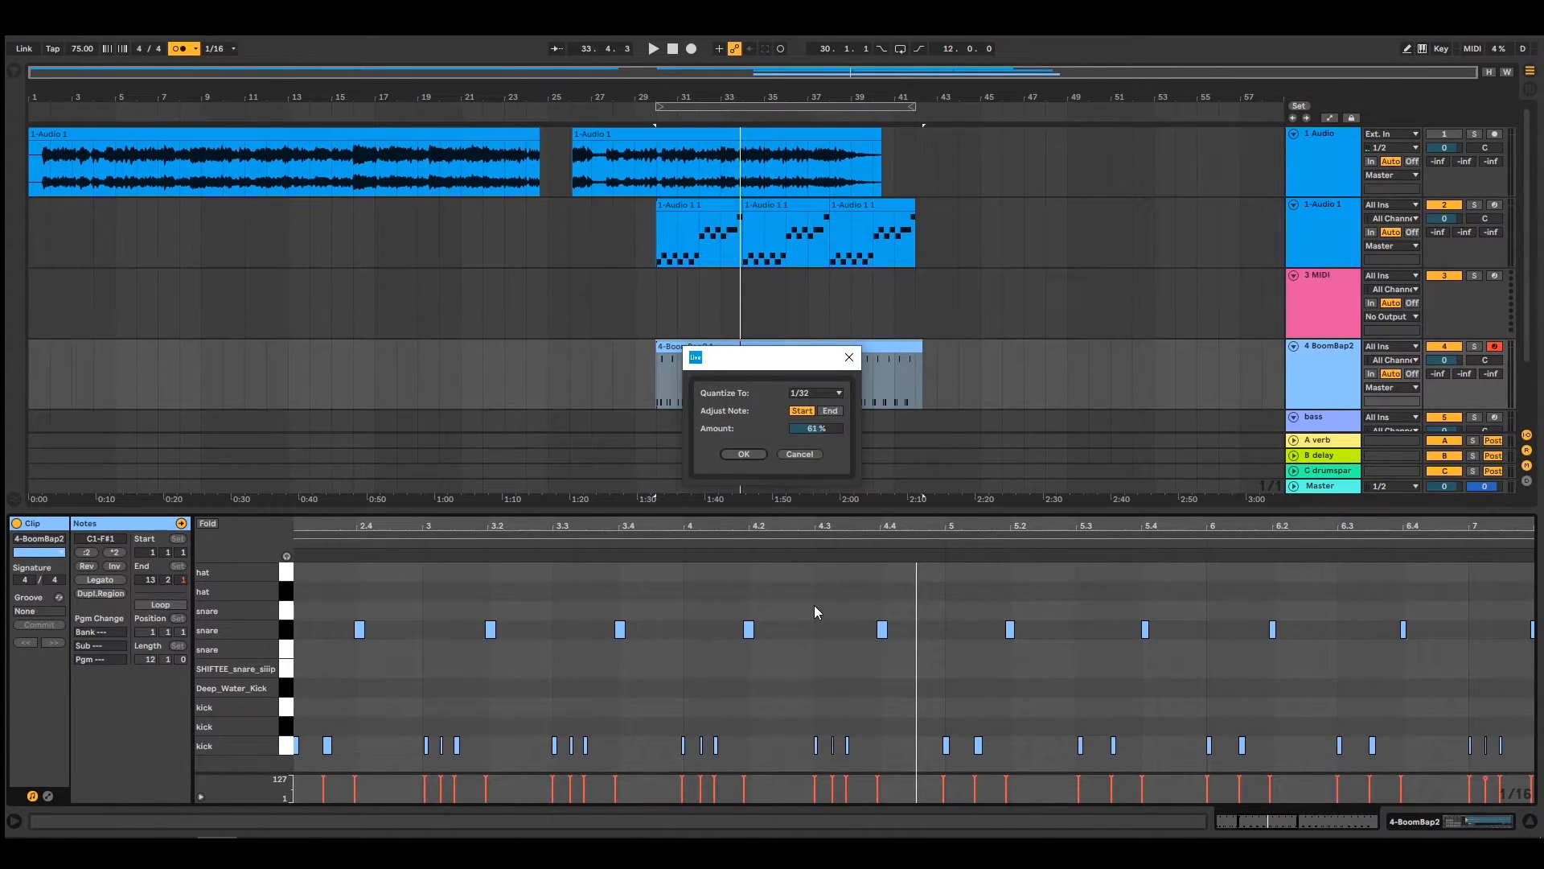
click(838, 394)
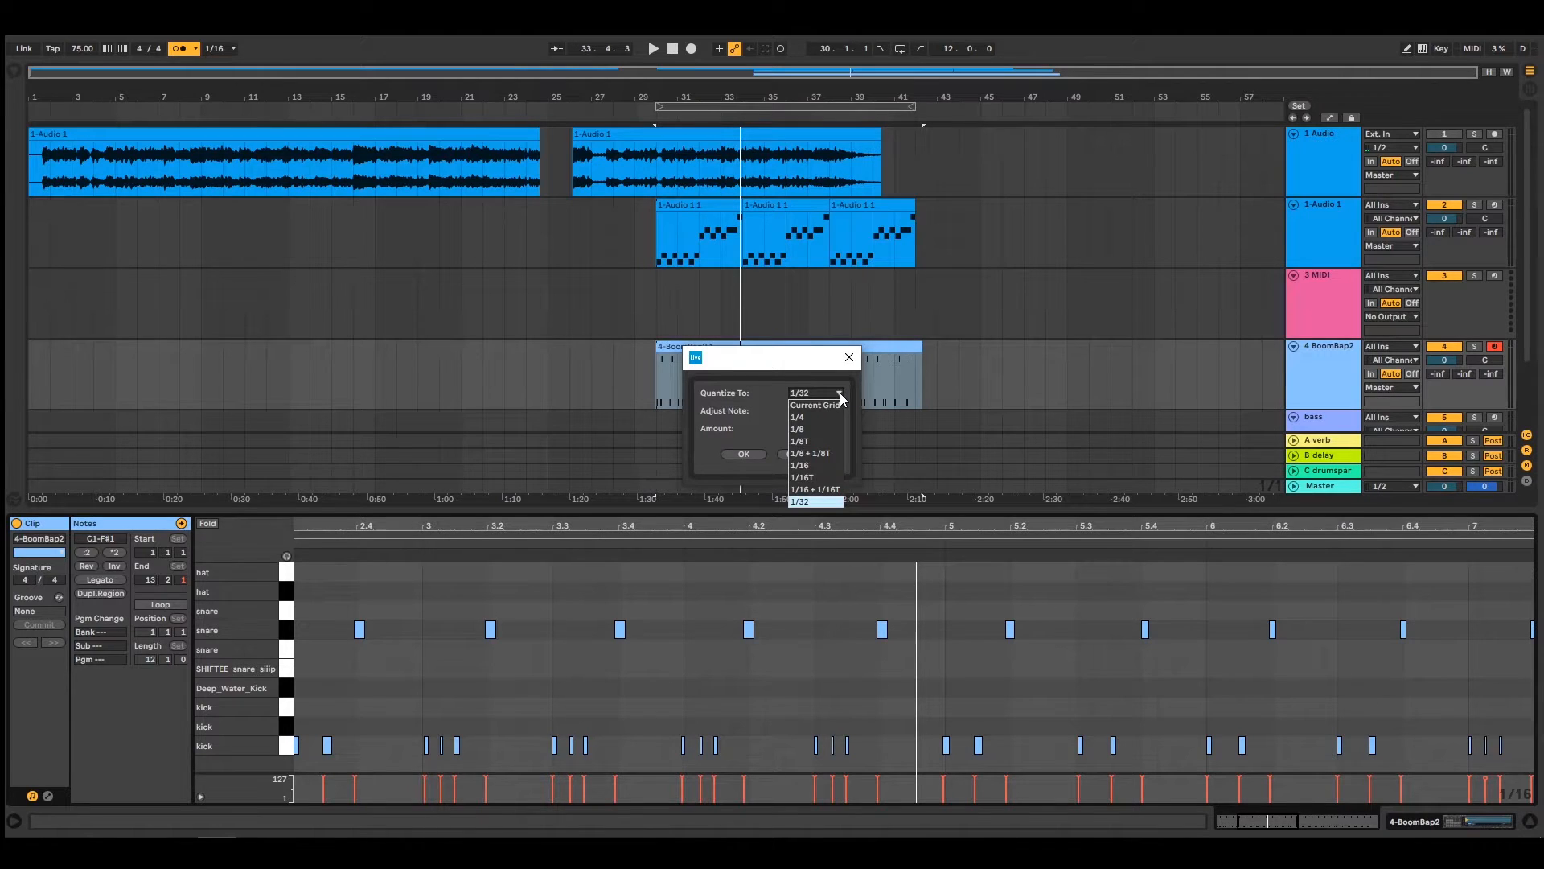
click(820, 467)
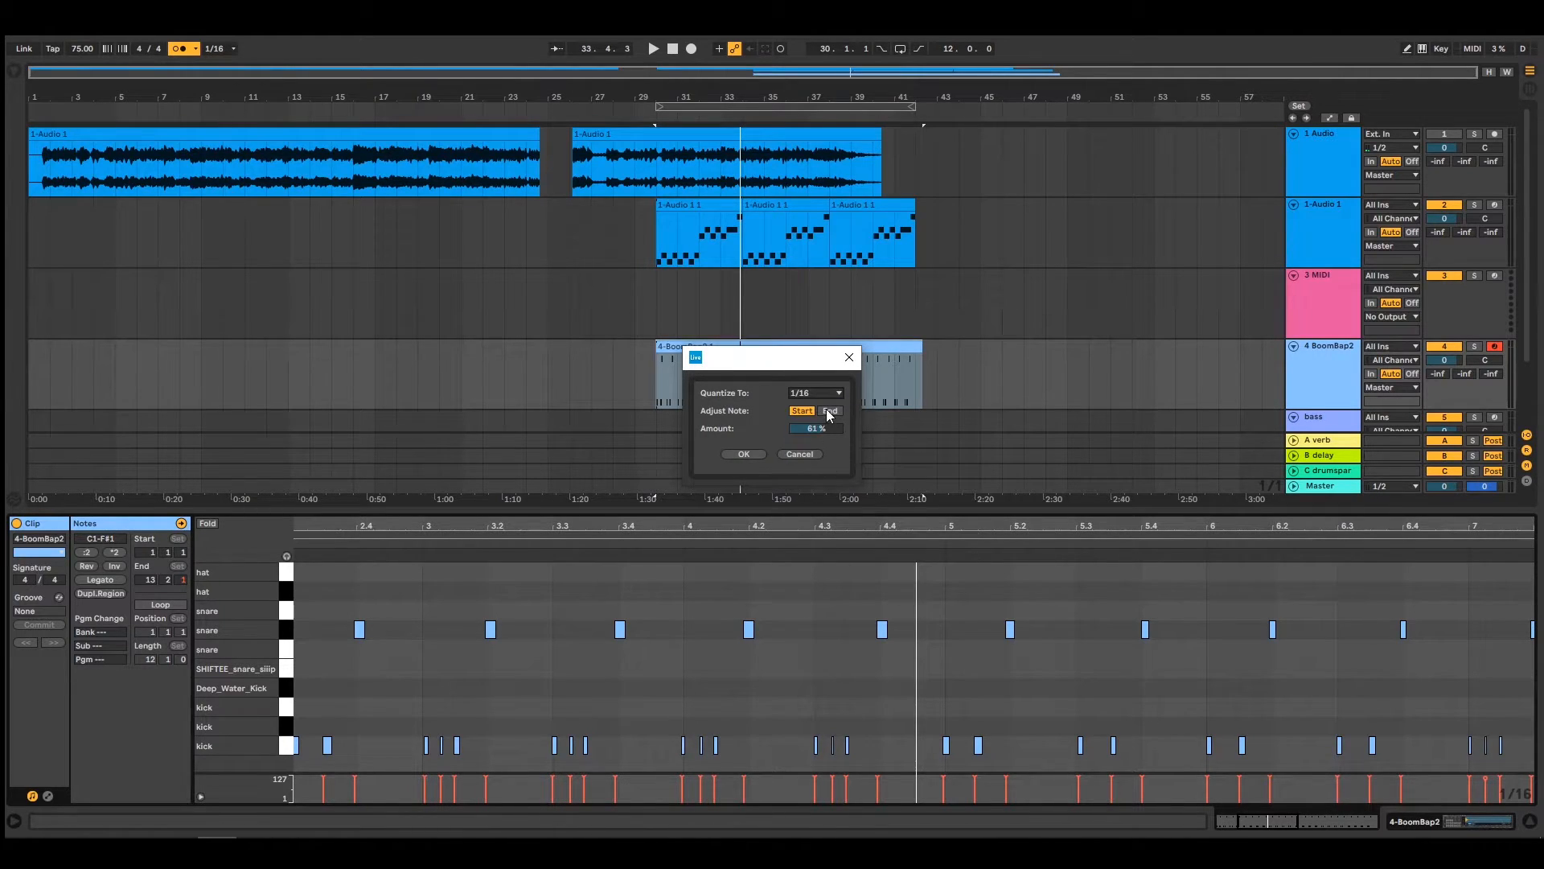
drag(822, 430, 822, 417)
click(744, 455)
Trim the end of the BoomBap2 clip to bar 42 and turn the metronome off during playback
key(space)
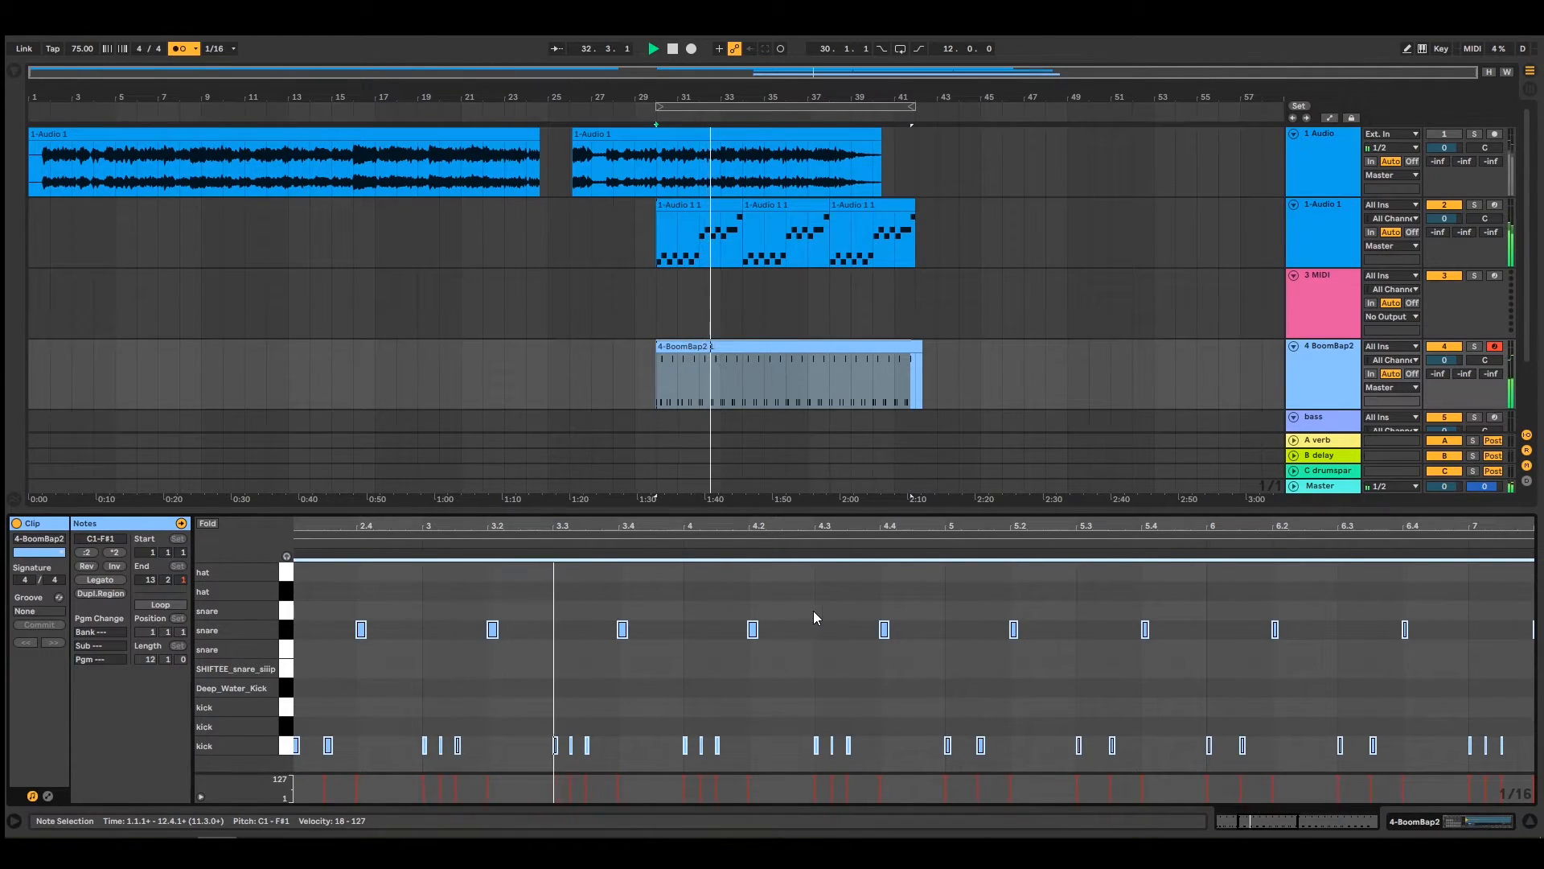
drag(921, 351, 911, 350)
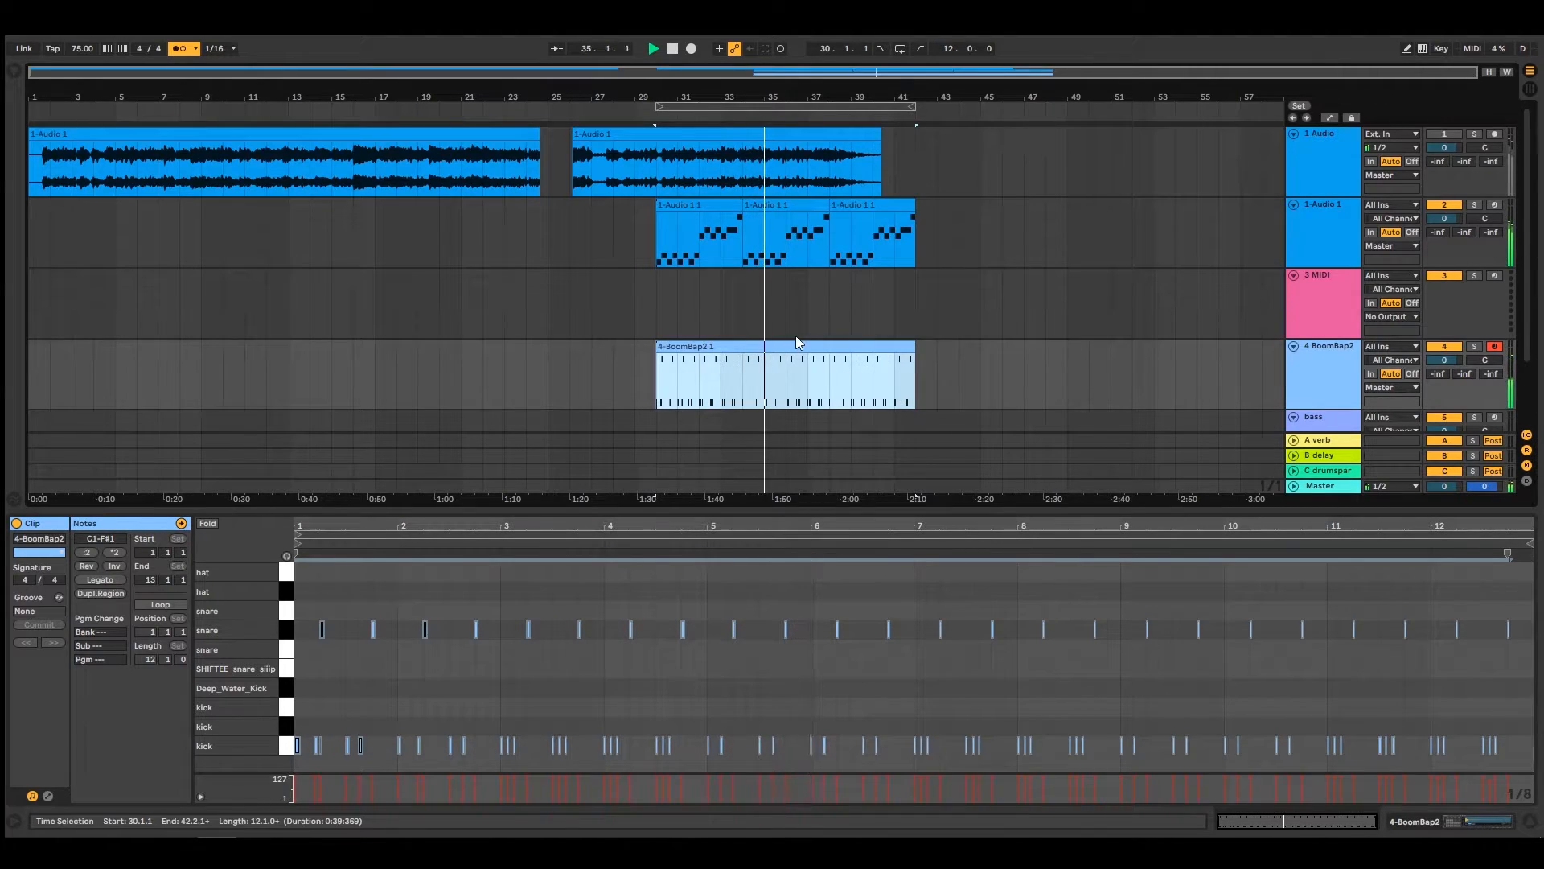
click(181, 49)
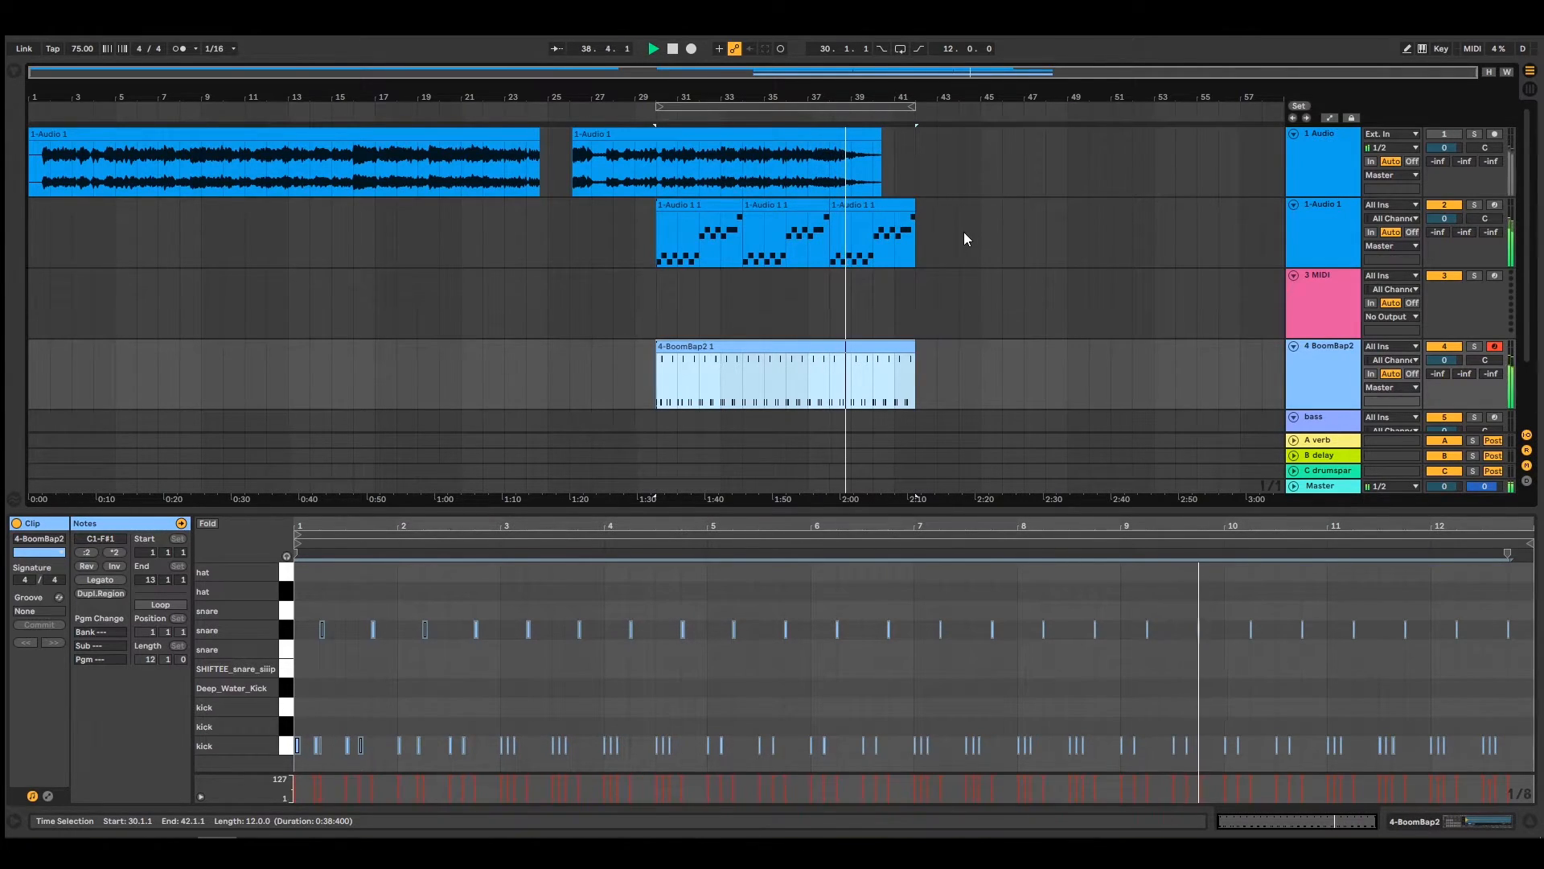
Move the BoomBap2 track directly below the 1-Audio 1 track and loop the 12 bars from bar 30 to bar 42
scroll(1035, 299, down, 2)
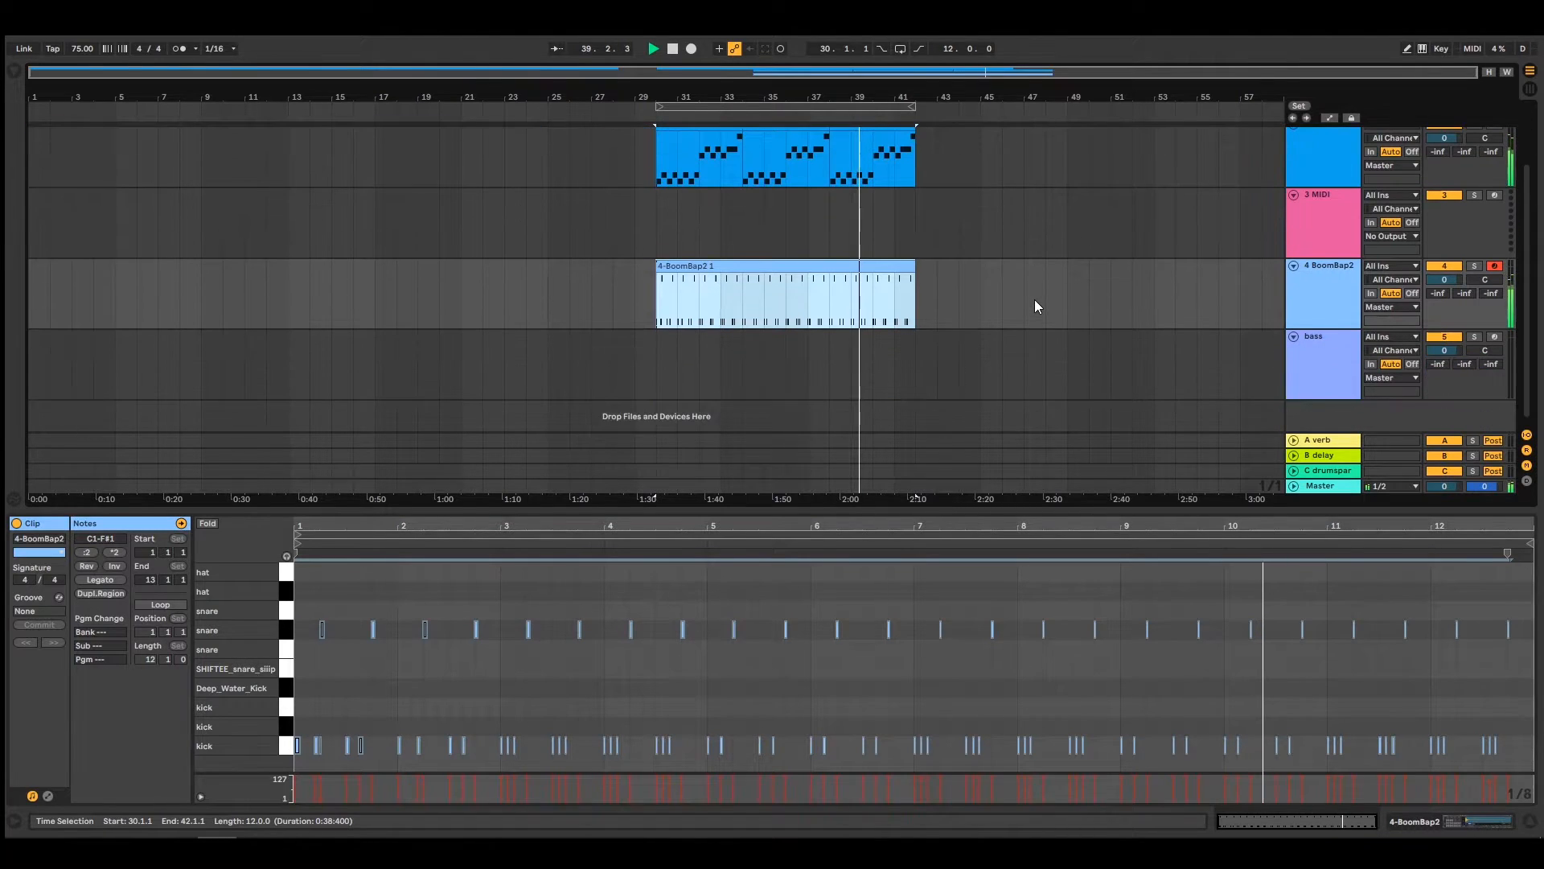
scroll(1035, 299, up, 1)
drag(1312, 312, 1329, 284)
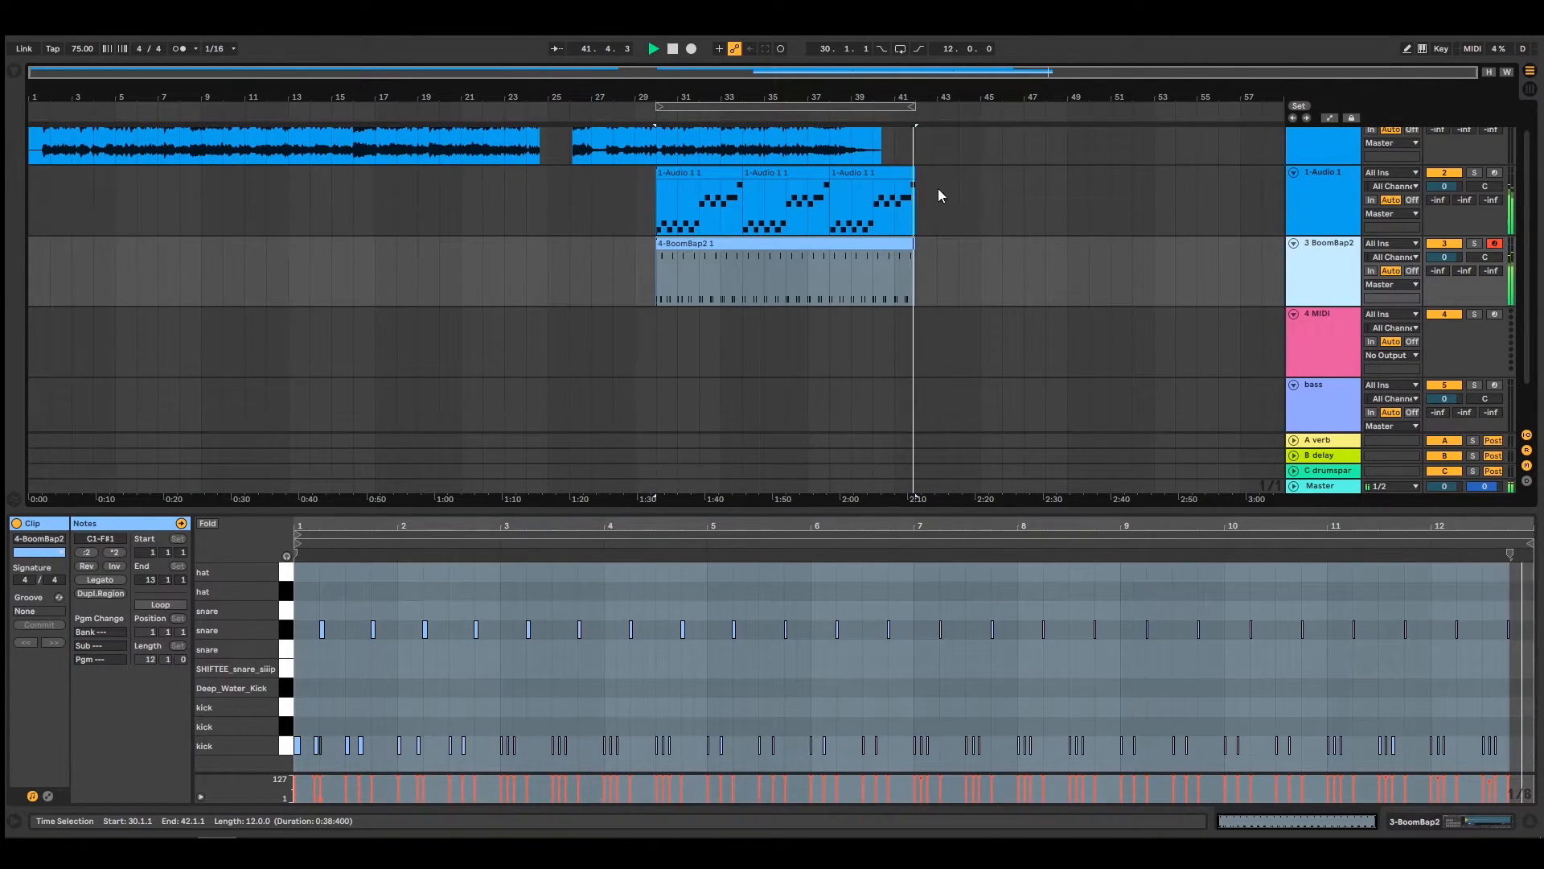
key(space)
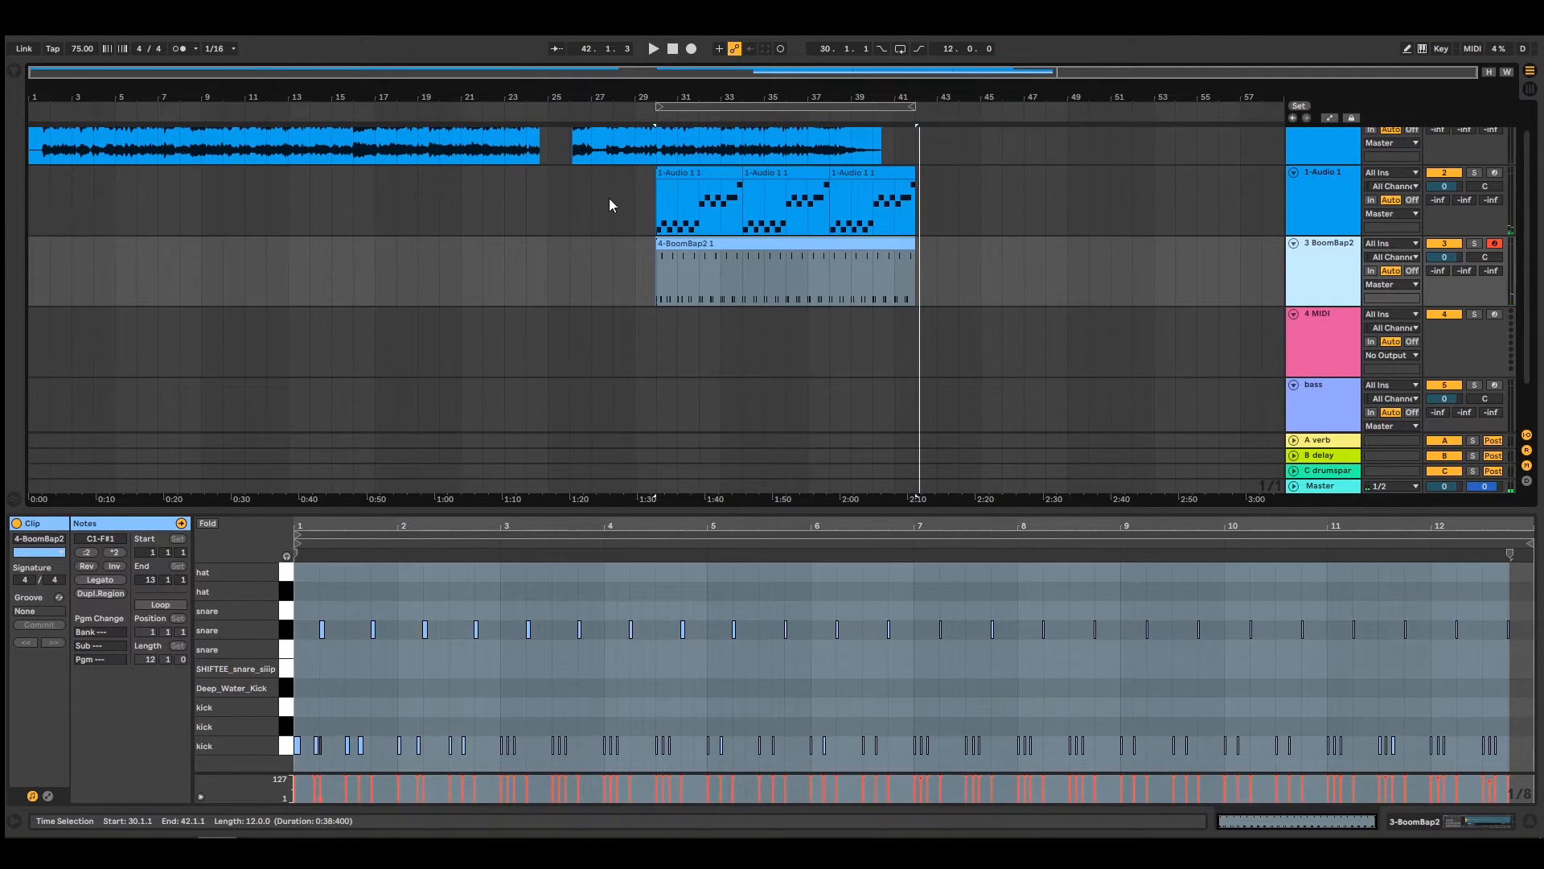
key(ctrl+l)
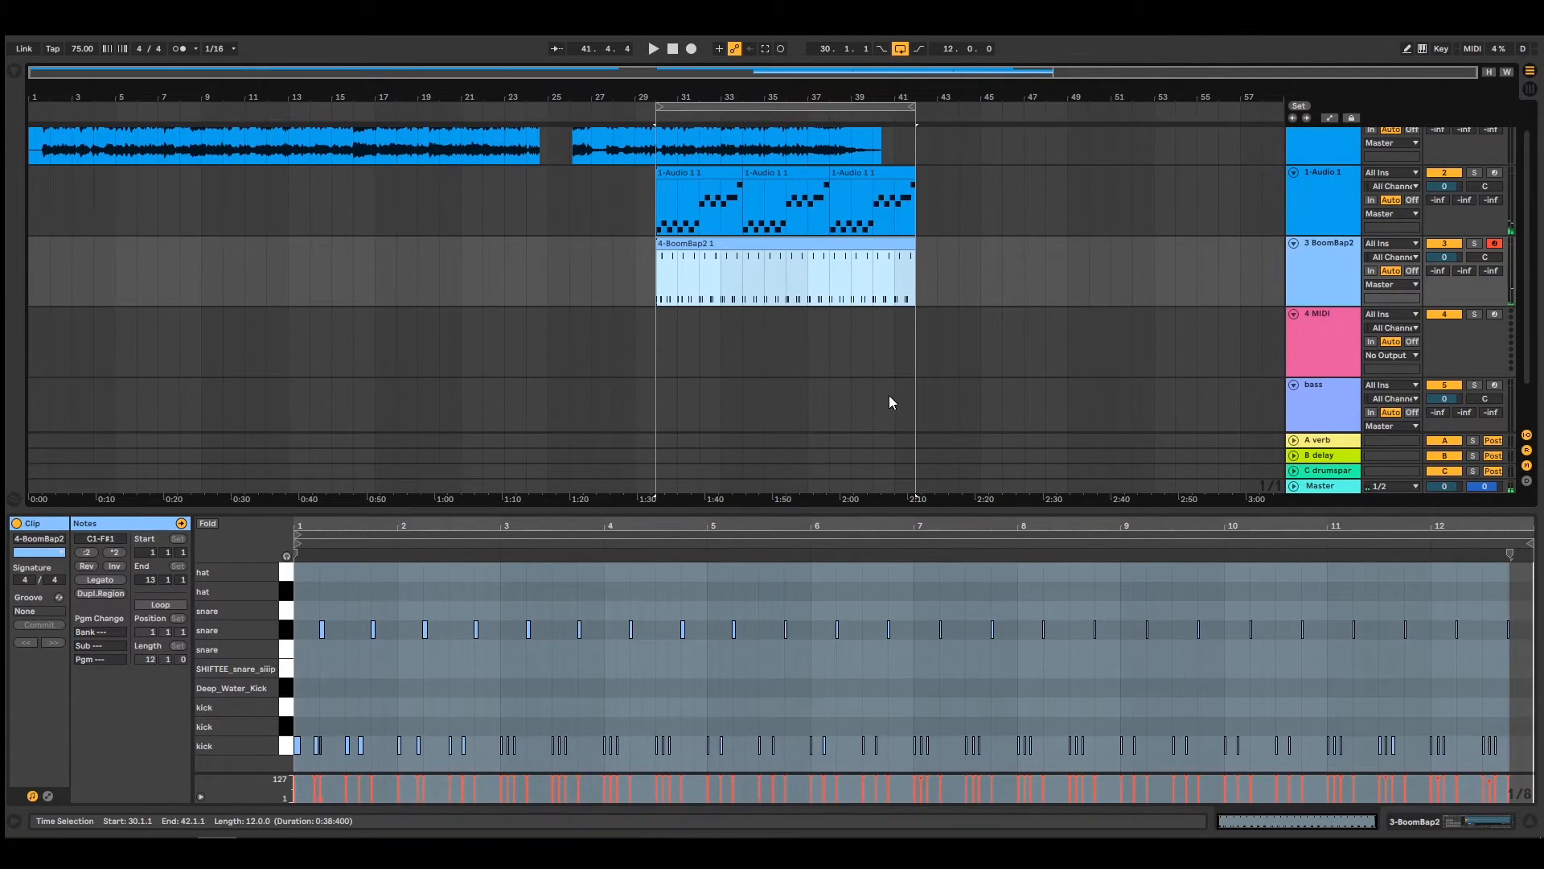
Insert a new audio track below BoomBap2, disarm BoomBap2 and hide the clip detail view
click(1329, 249)
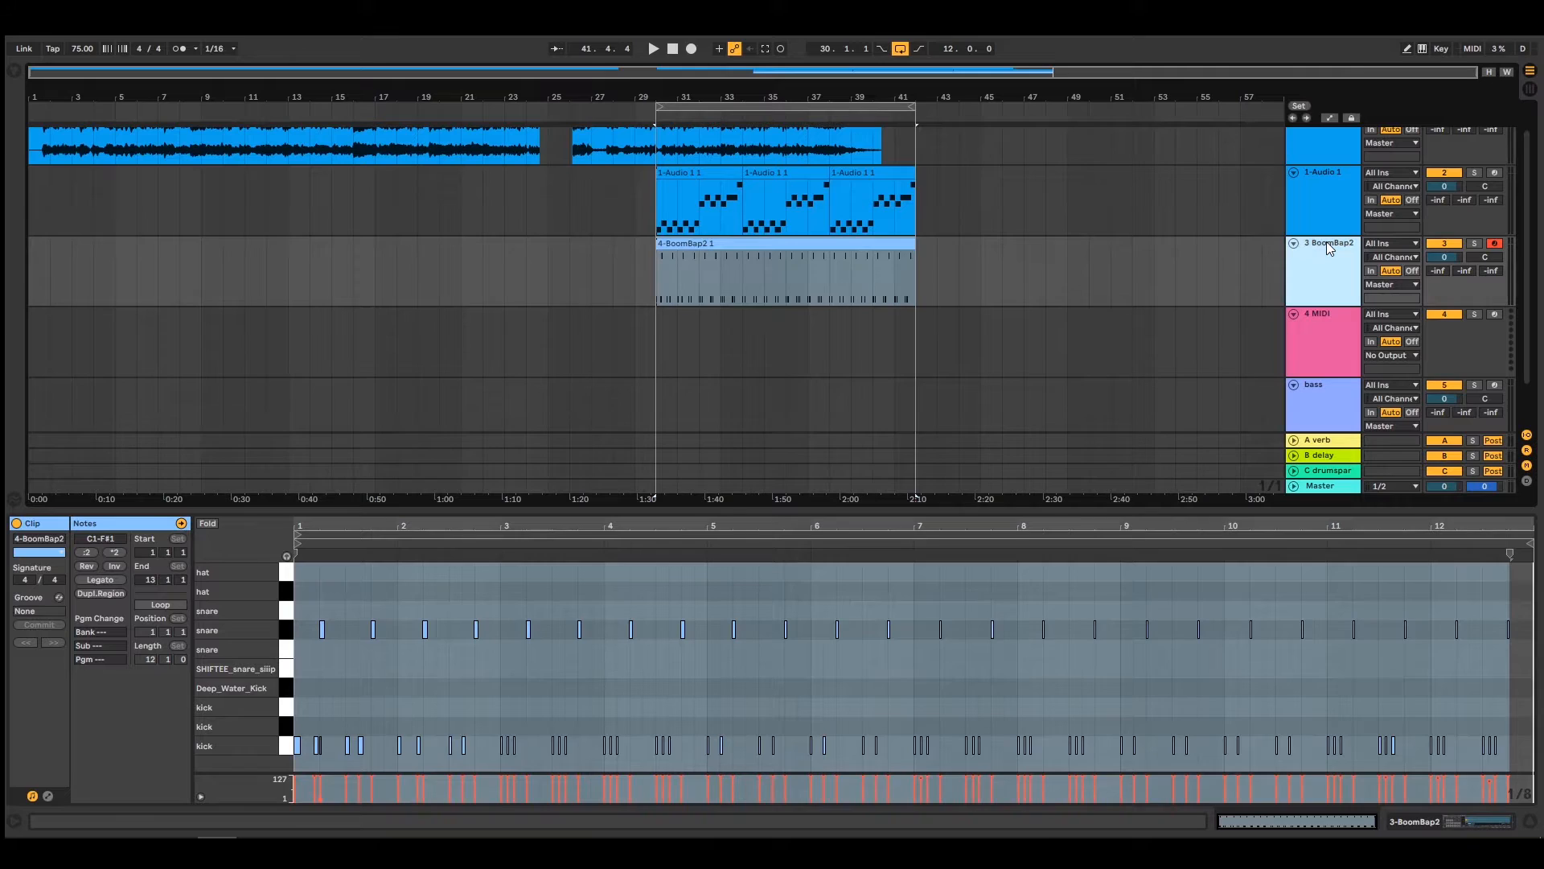
key(ctrl+t)
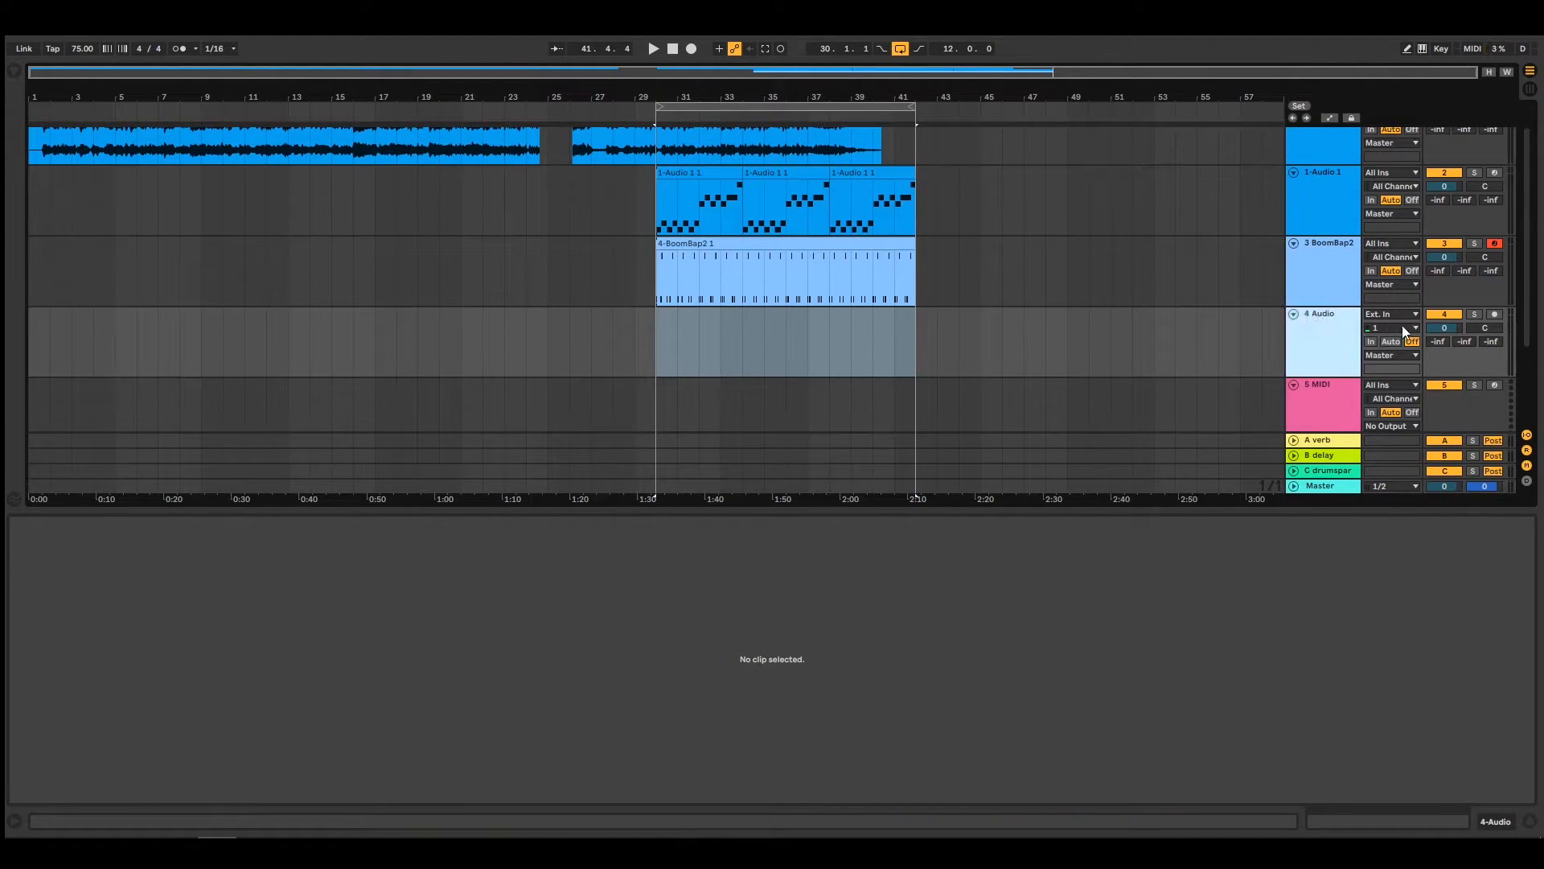
click(1493, 246)
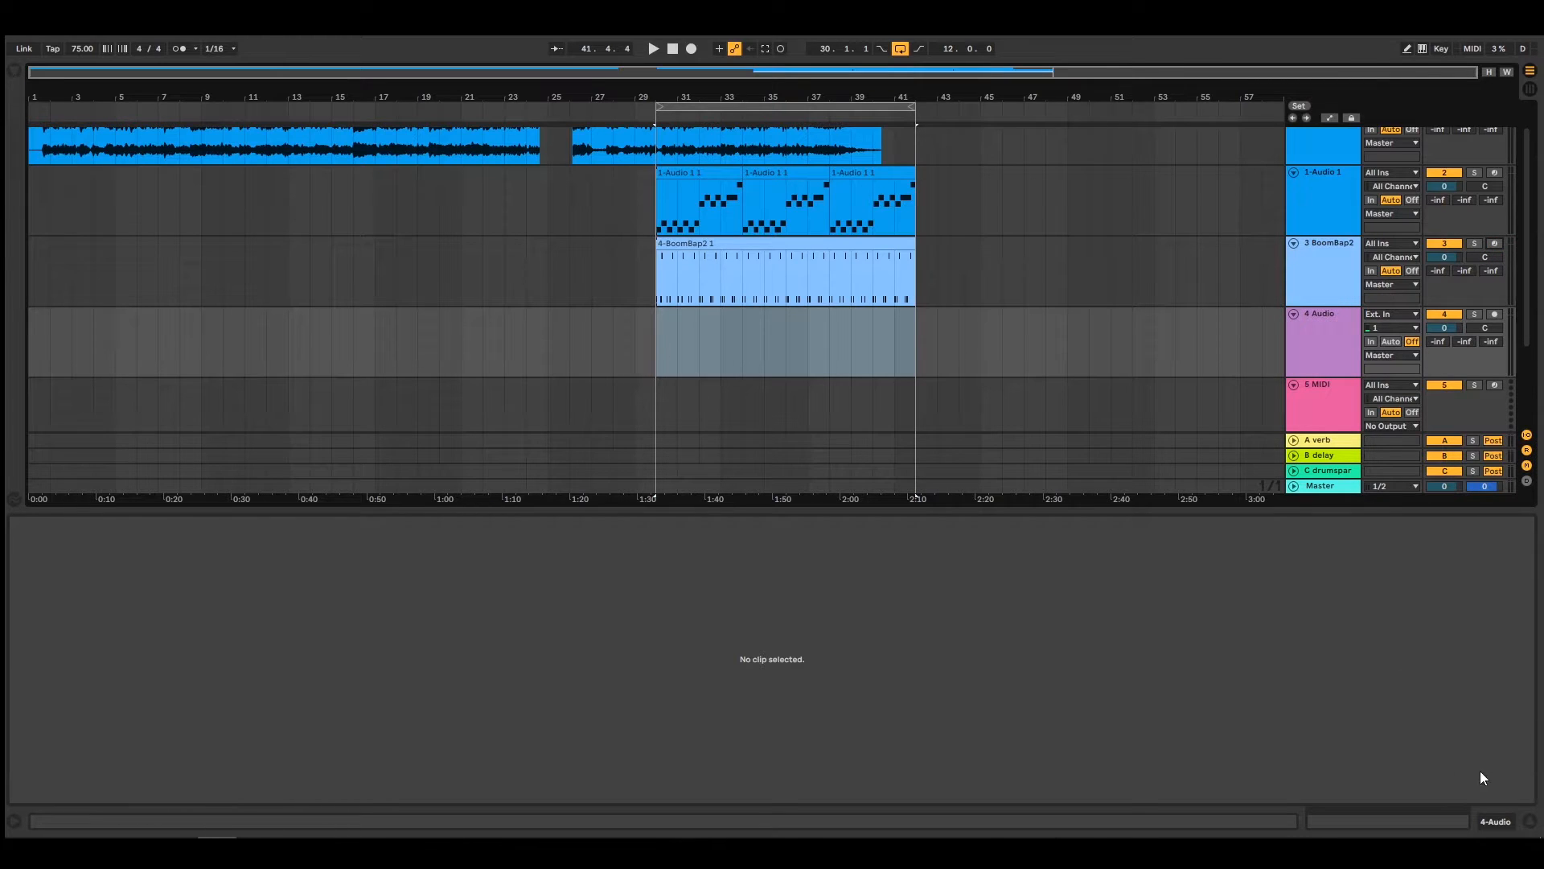
click(1531, 821)
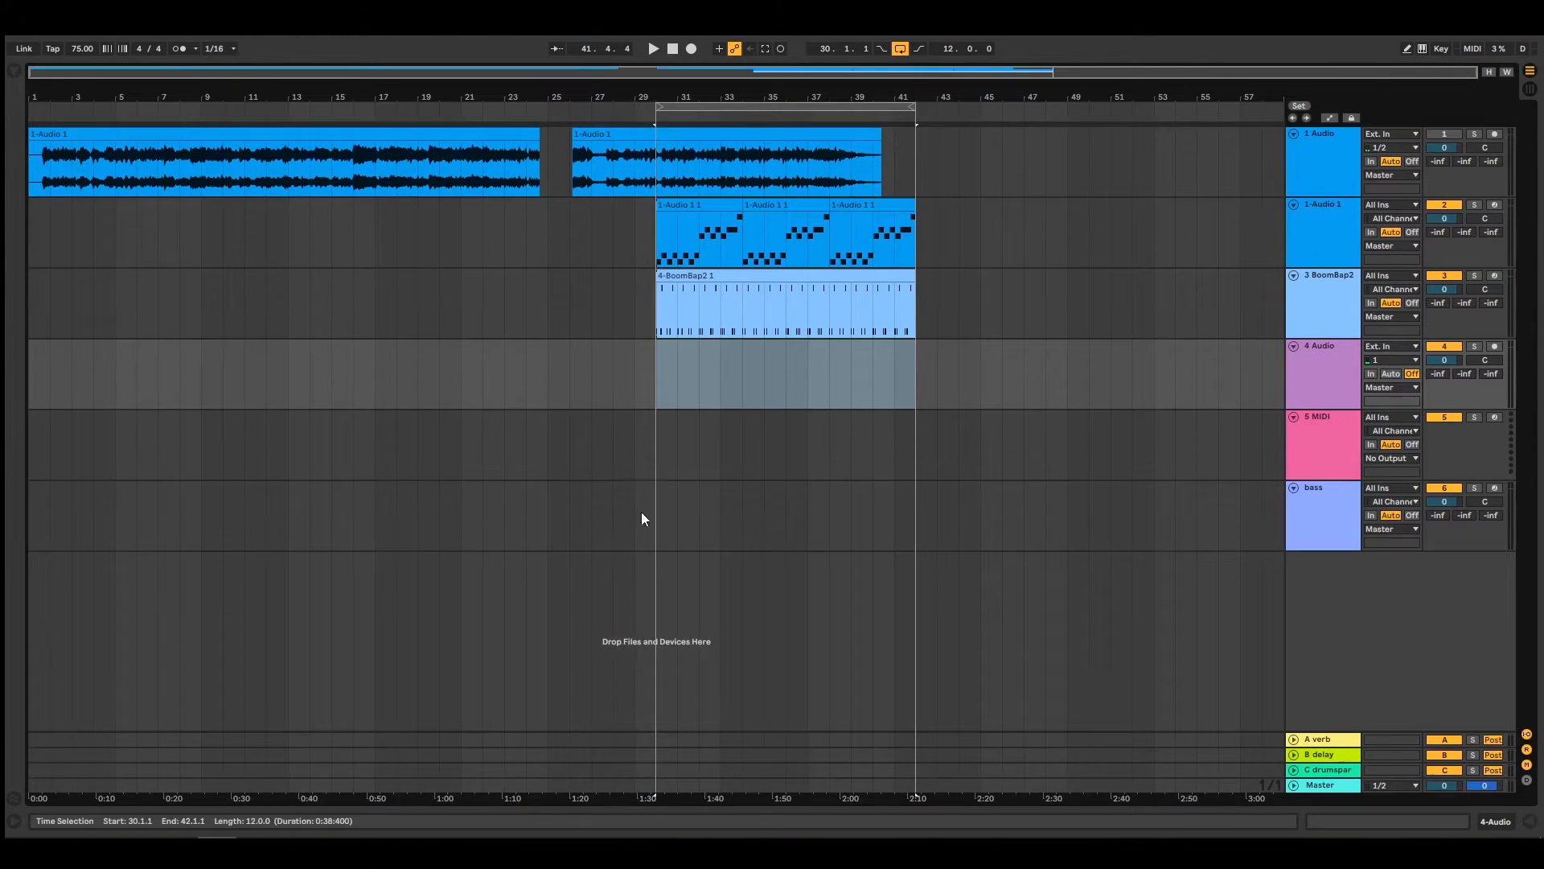
Audition drum loops from Kit 1 - Crate Digging in Production Sounds and place OS_TDS_90_Drum Loop 1 (Full).wav at bar 30 on the new audio track
click(14, 74)
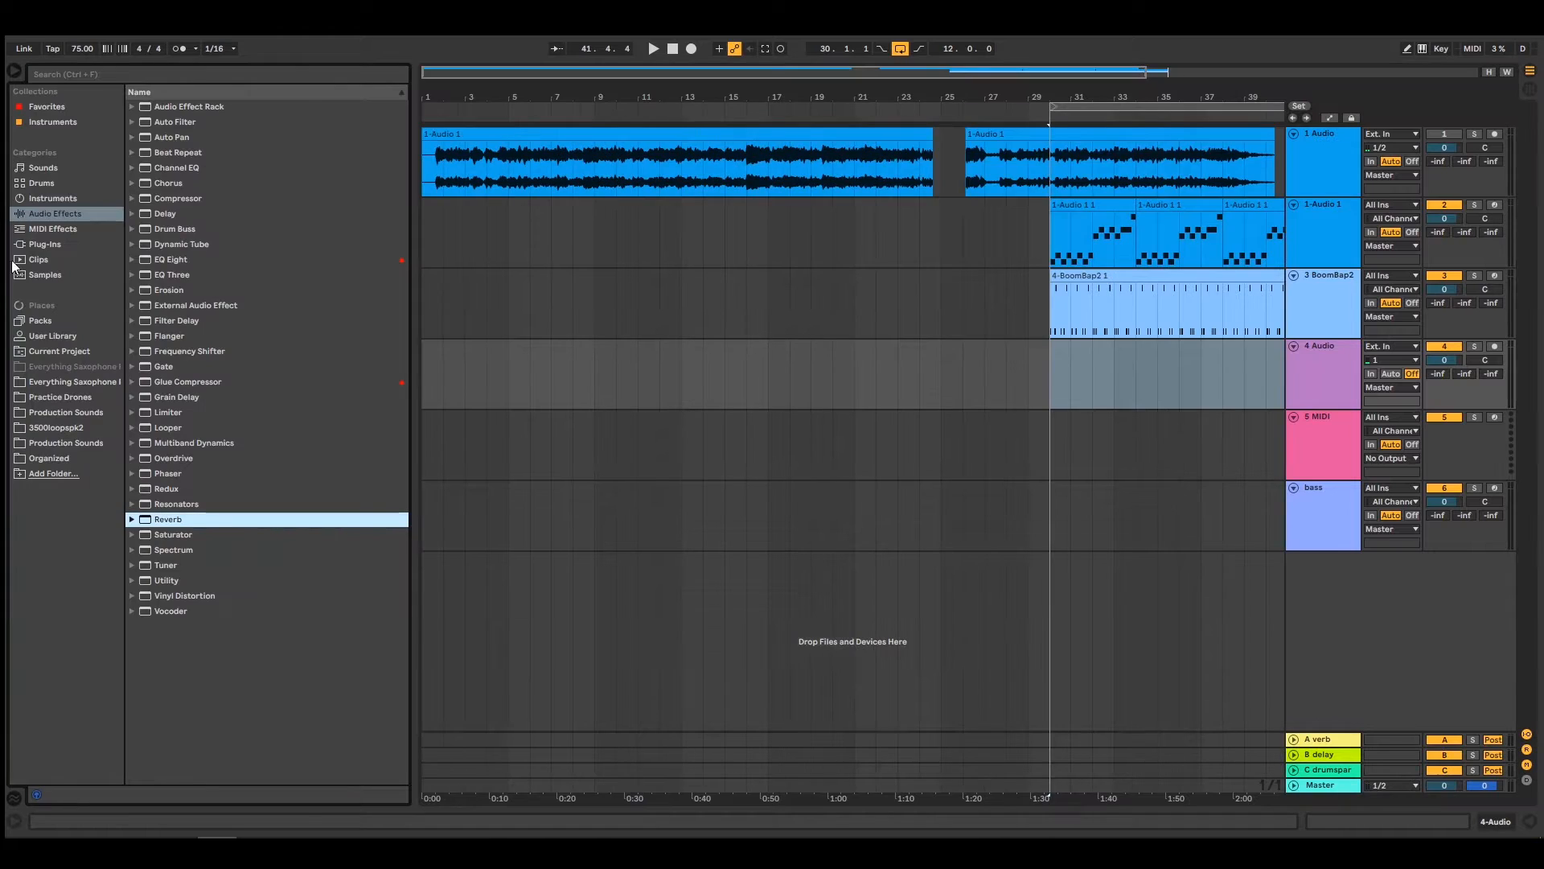
click(69, 413)
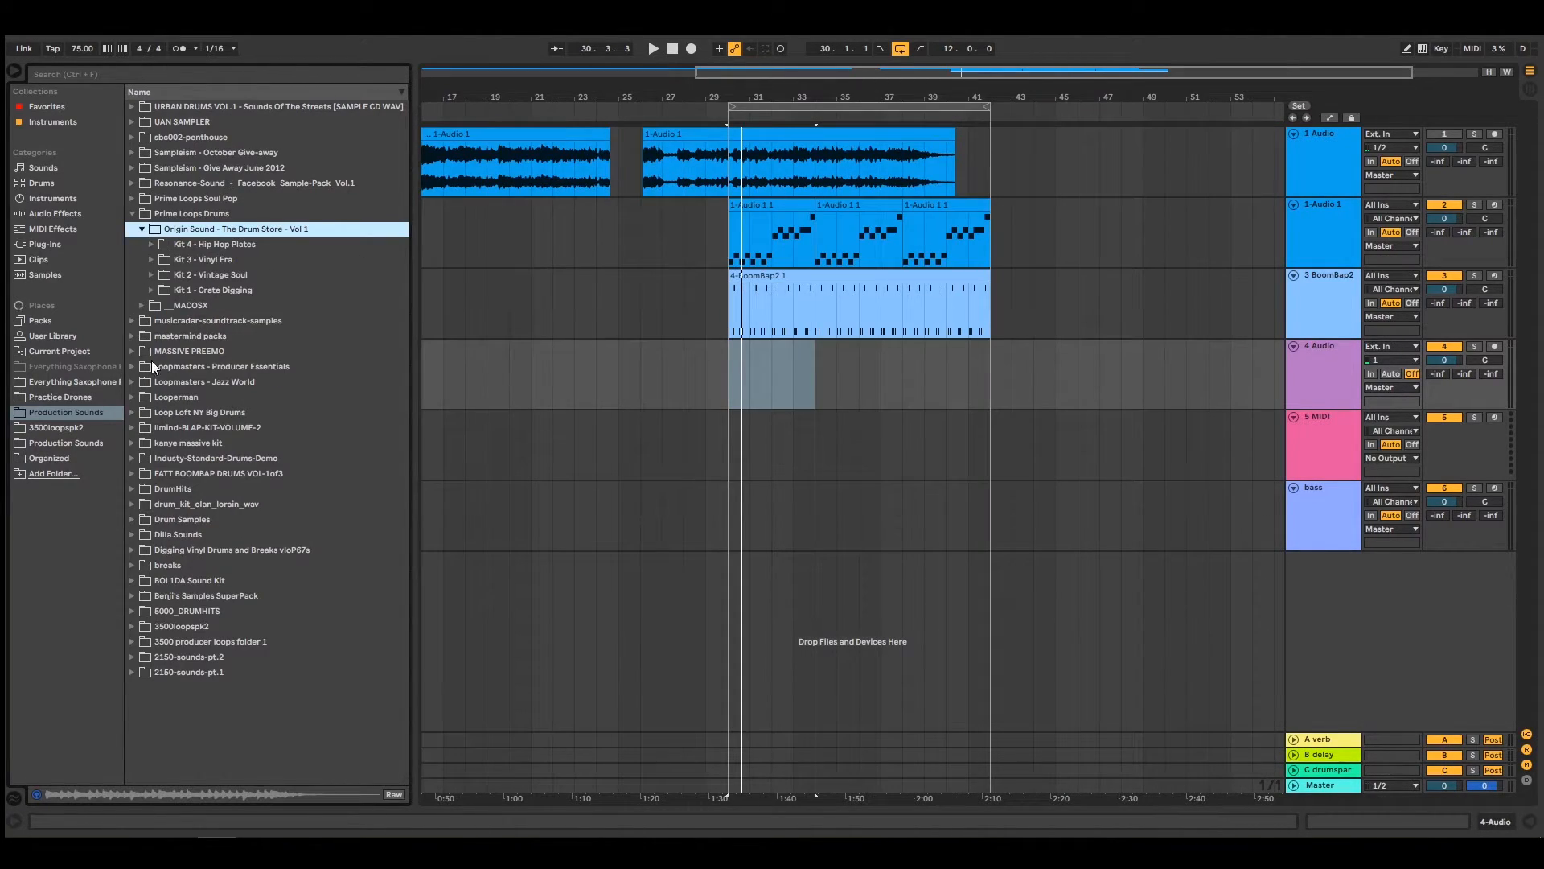
click(149, 292)
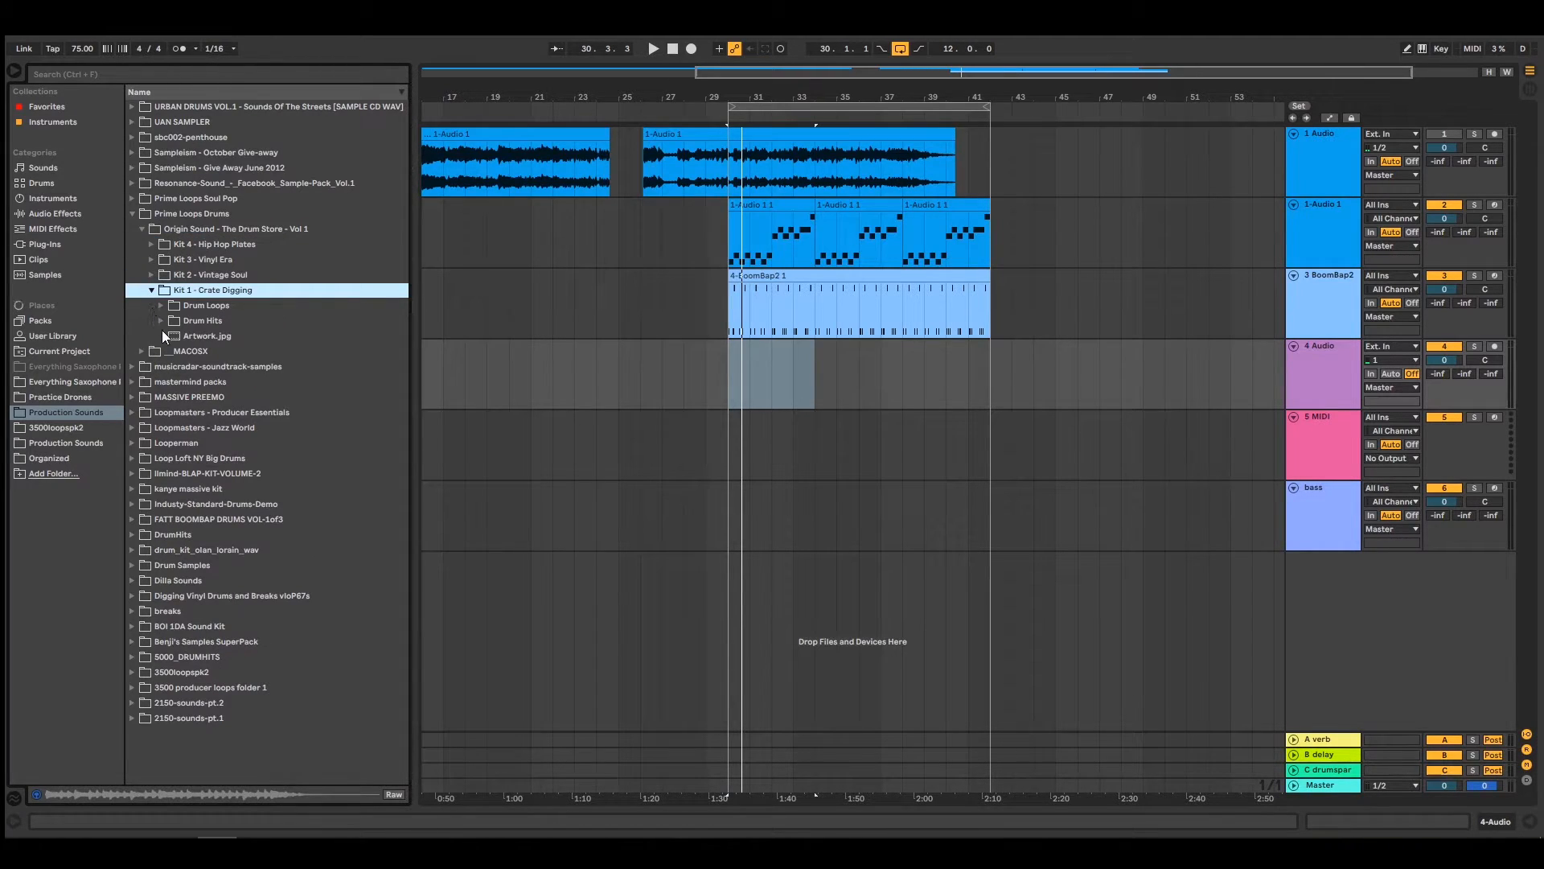
click(159, 305)
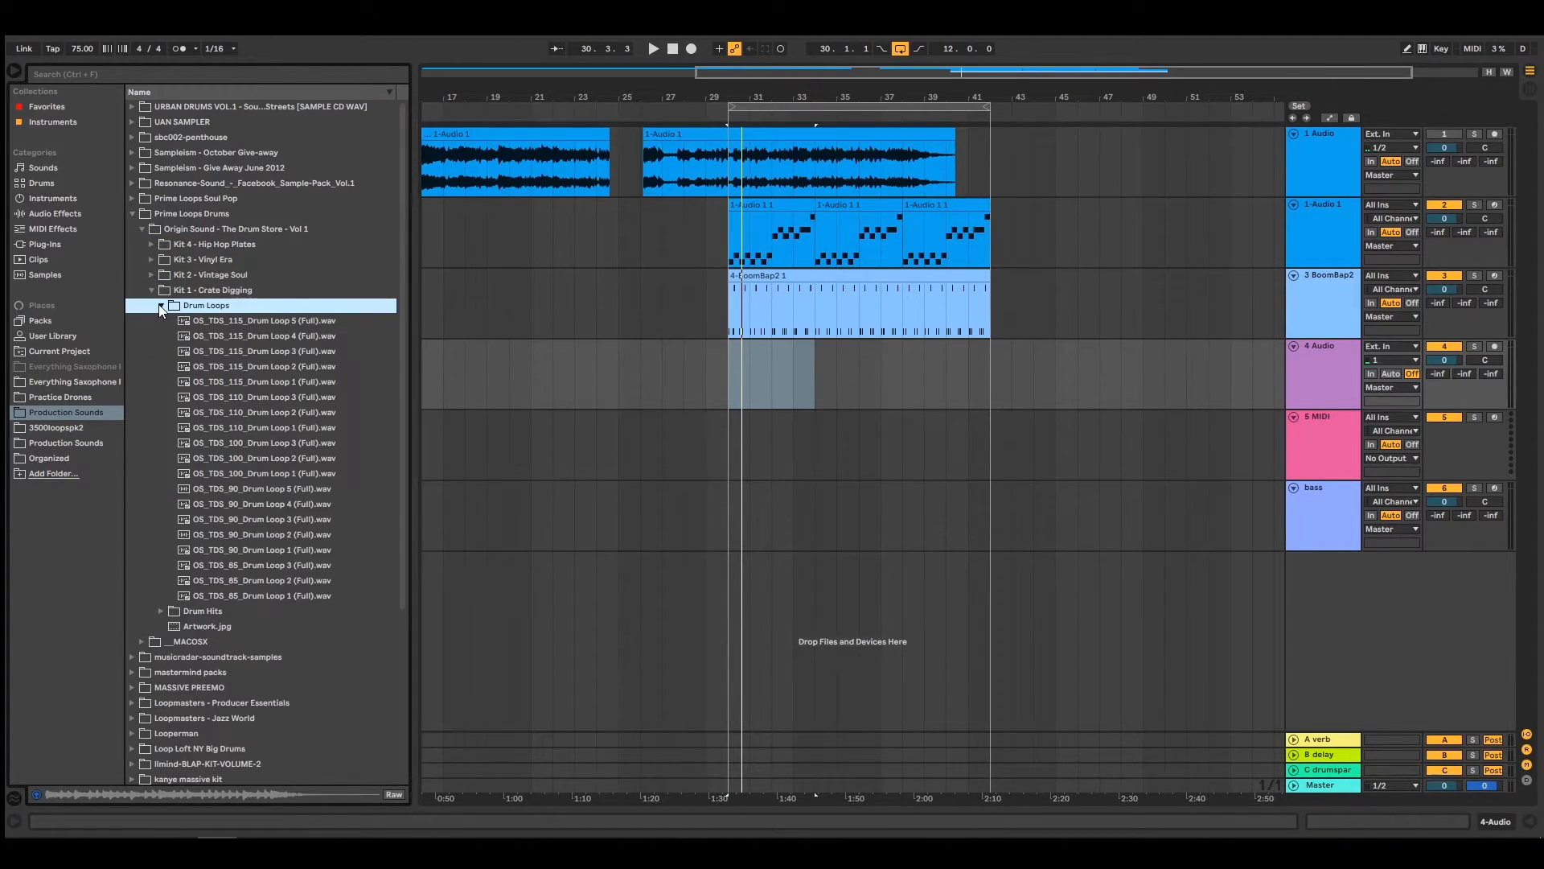
click(245, 537)
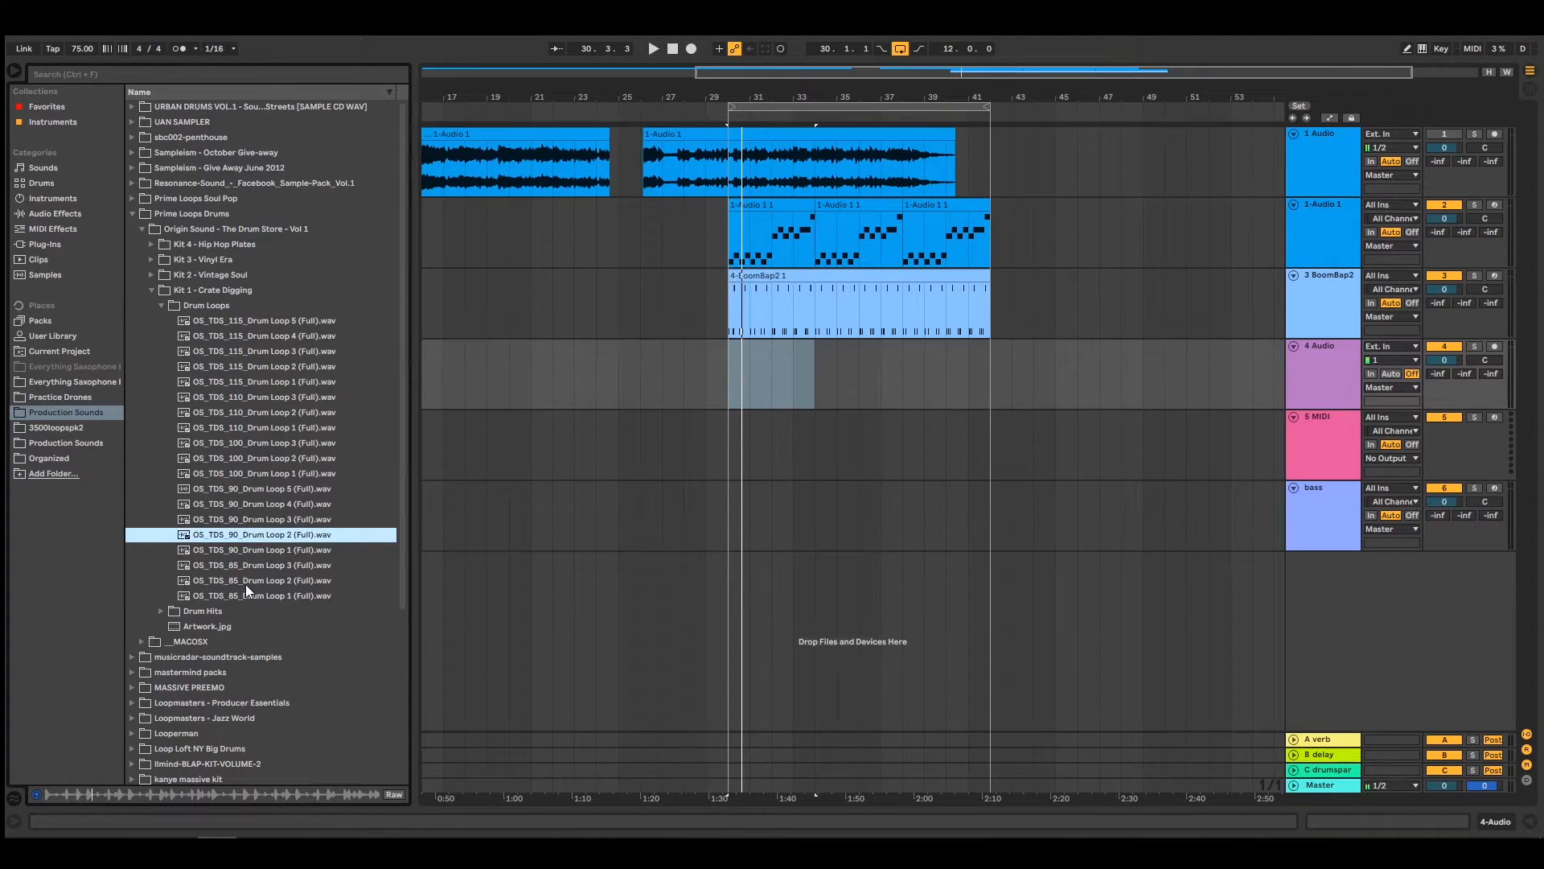
click(240, 552)
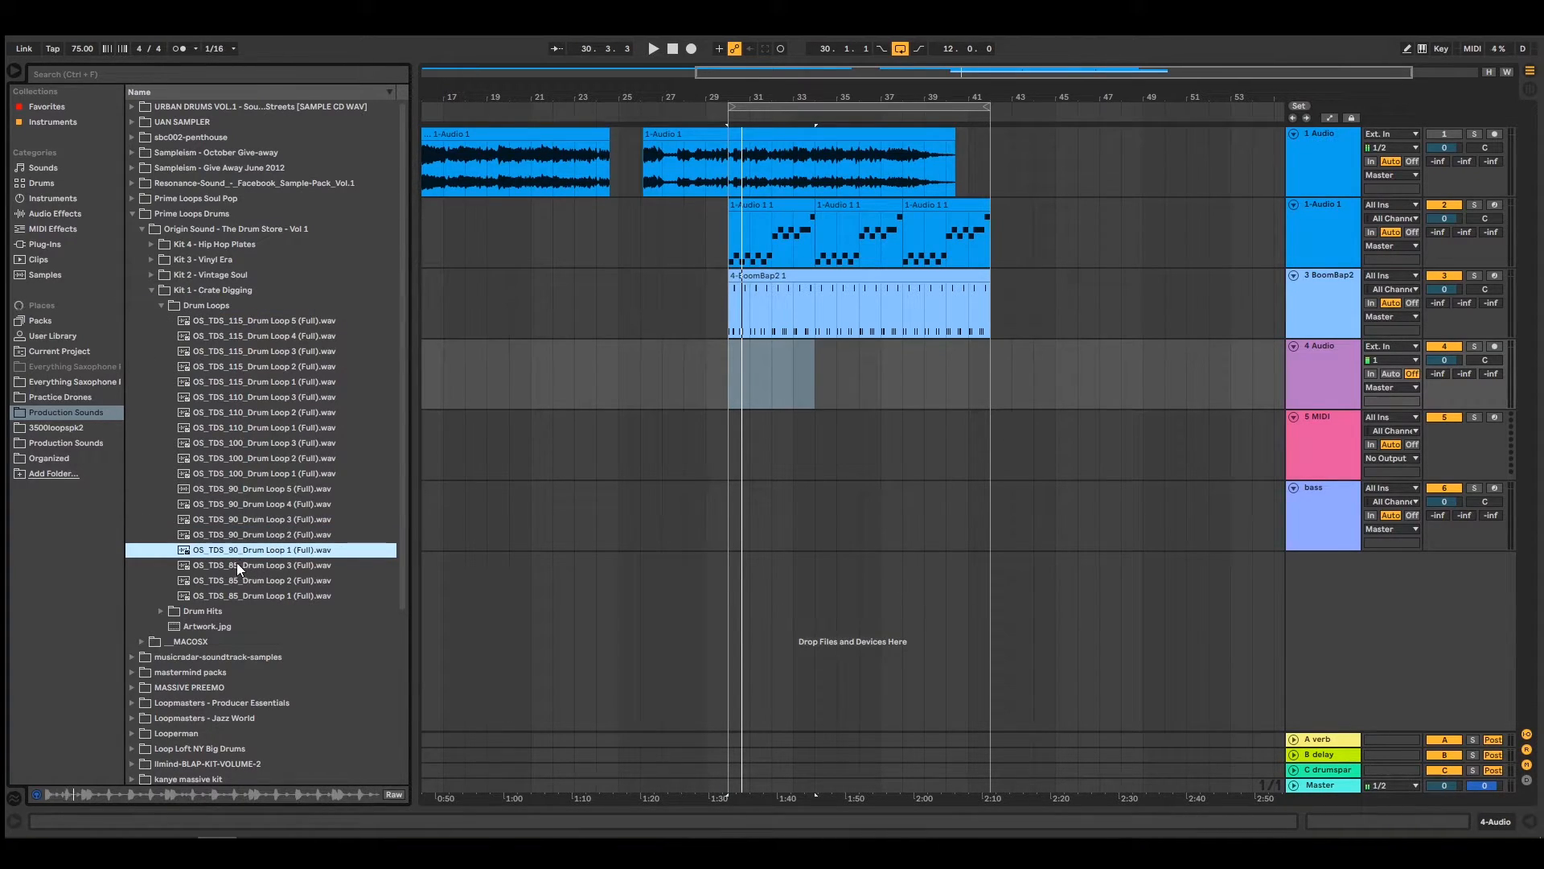
drag(220, 550, 731, 365)
key(space)
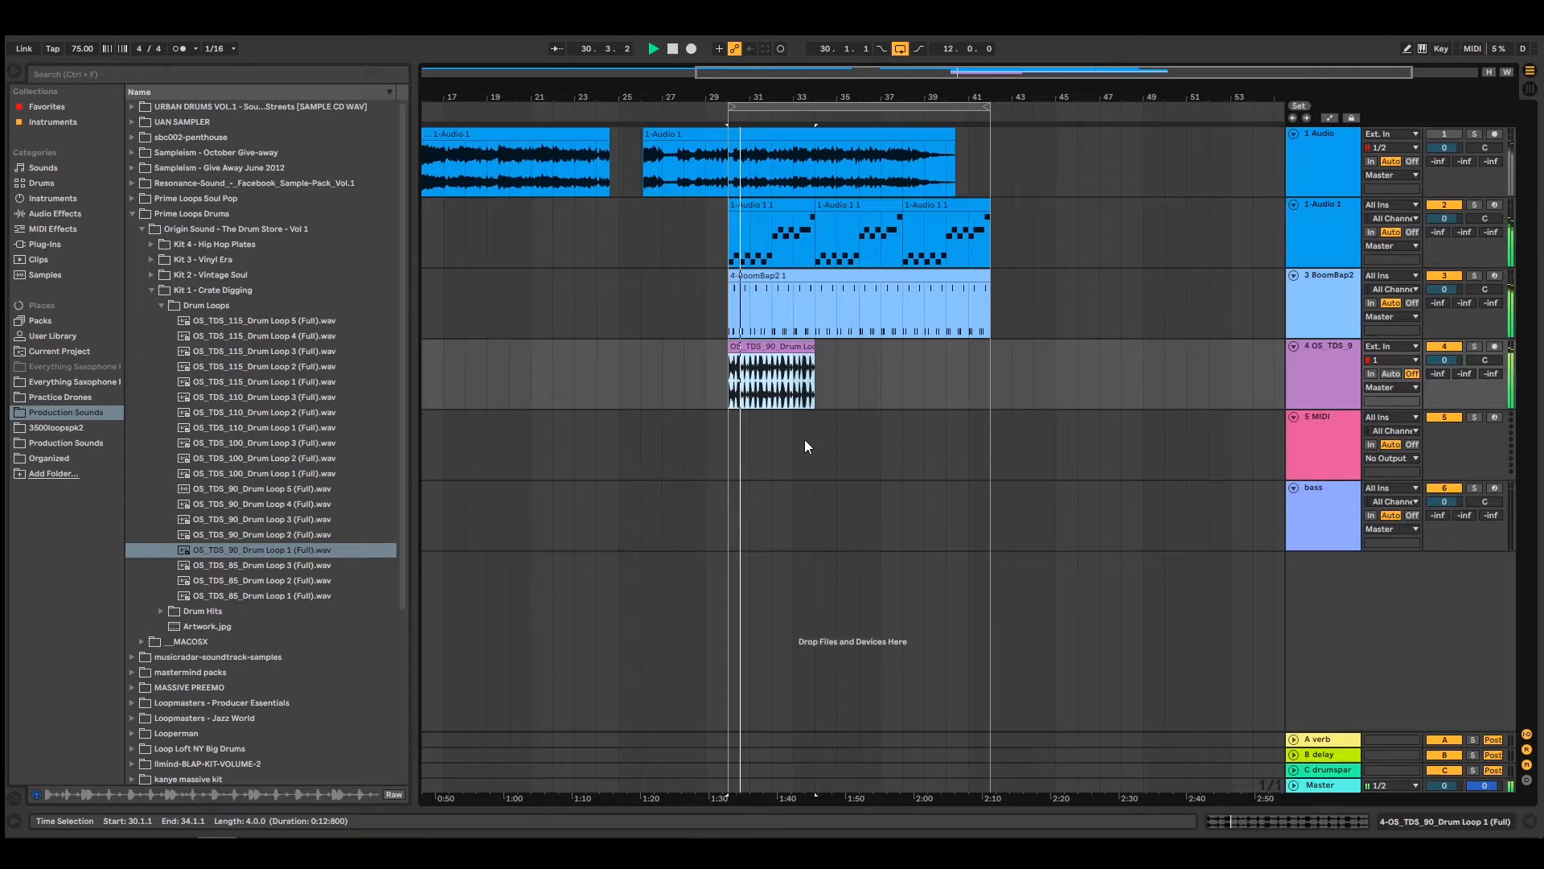
Lower the drum loop track's volume to -3.1 dB and extend its looped clip to bar 42
click(1316, 349)
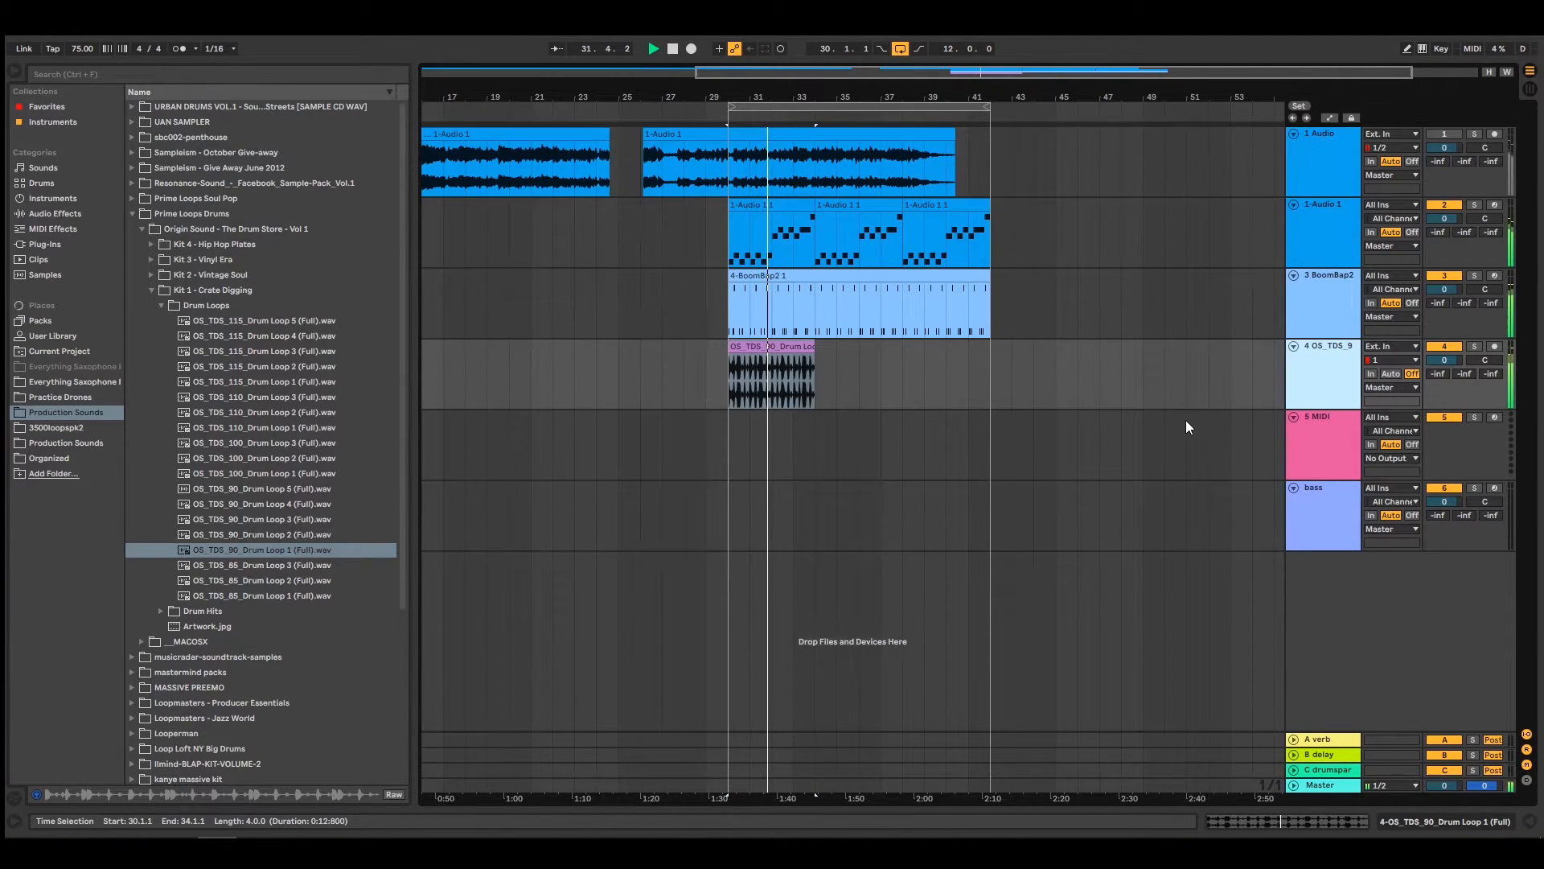
drag(1445, 359, 1445, 366)
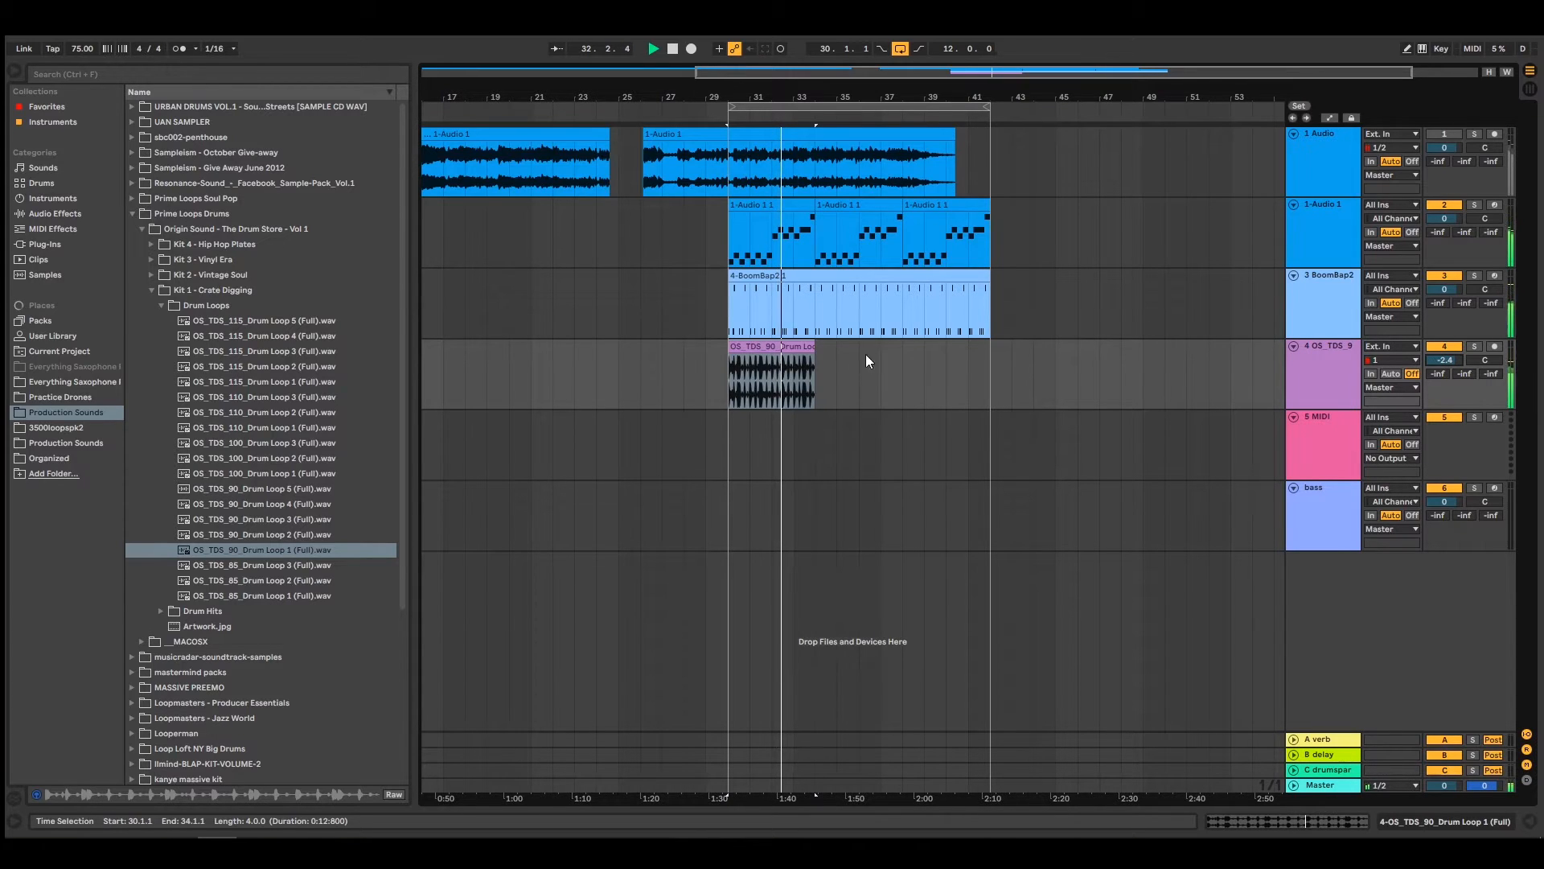
drag(1445, 360, 1445, 366)
key(space)
drag(816, 359, 990, 359)
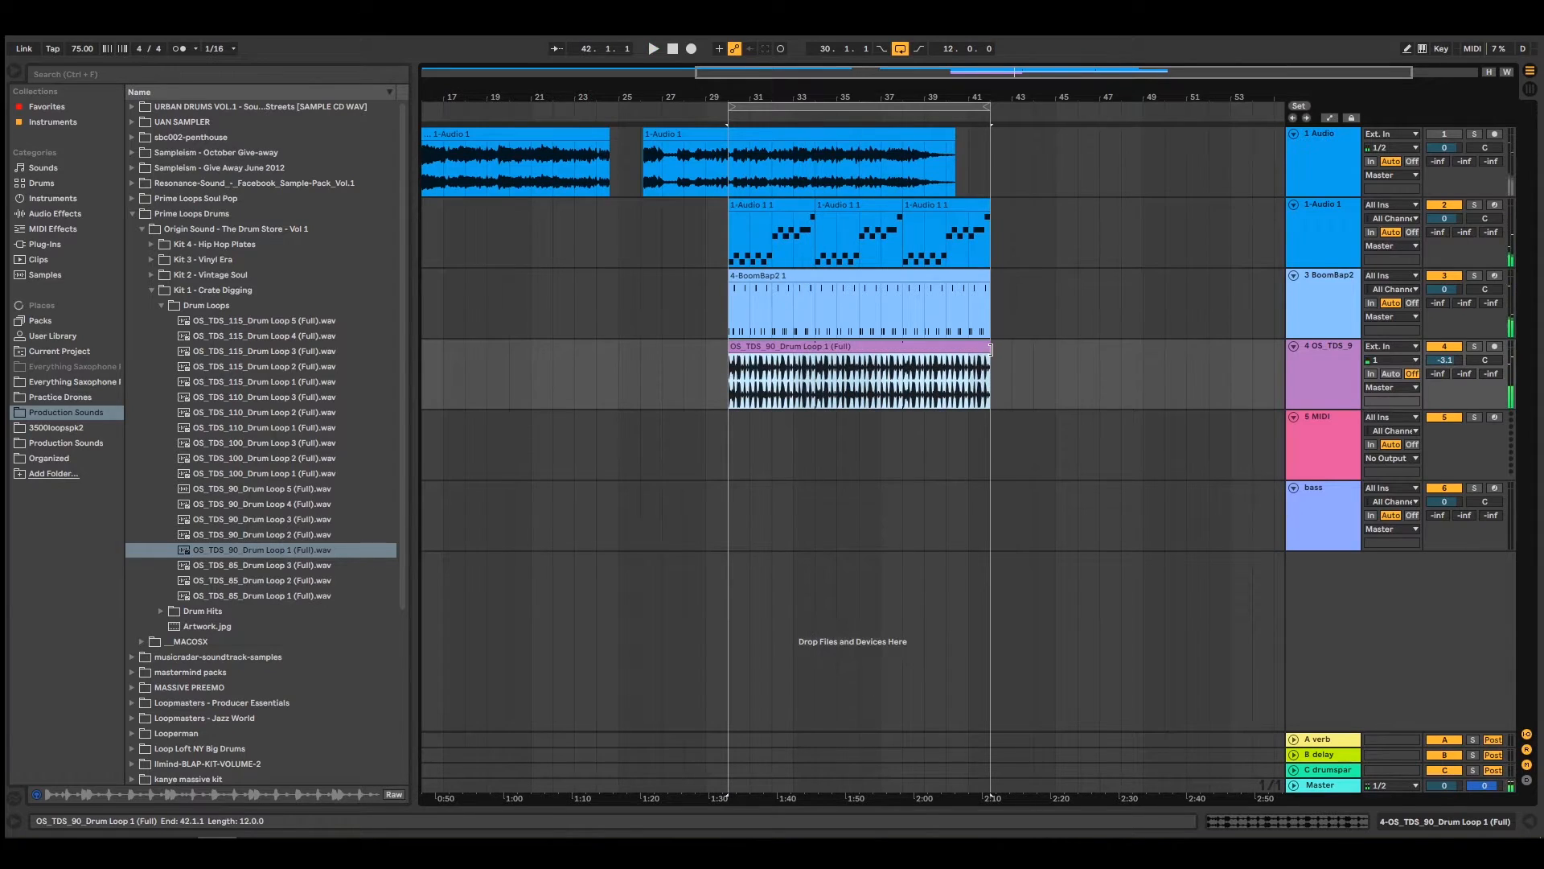
double_click(781, 351)
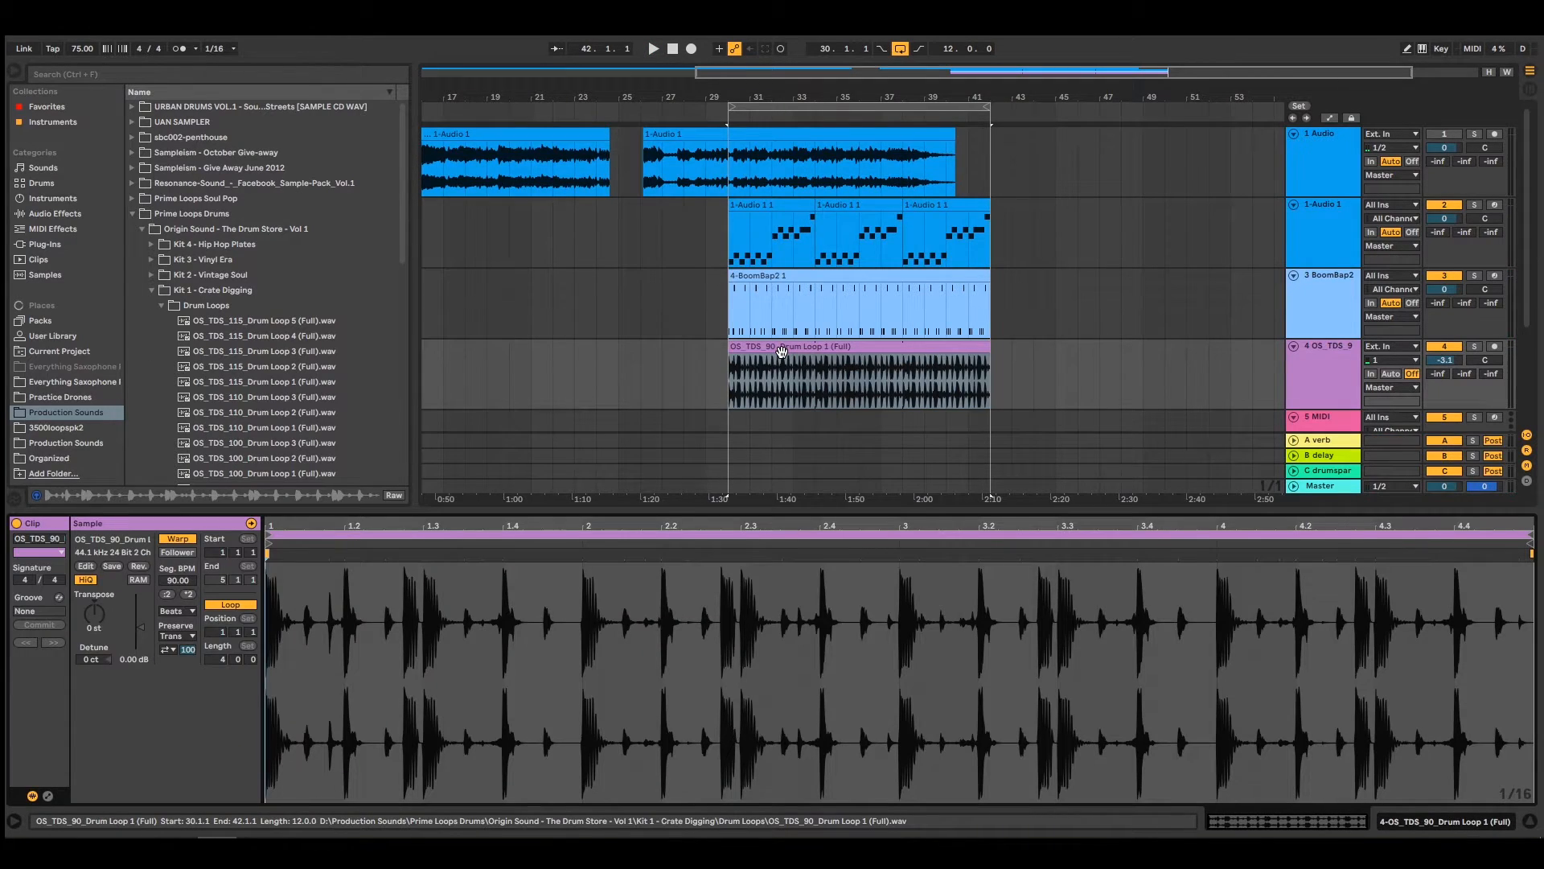
Add EQ Eight from the Favorites collection to the drum loop track and set band 1 to a steep low-cut filter
click(1297, 348)
click(45, 108)
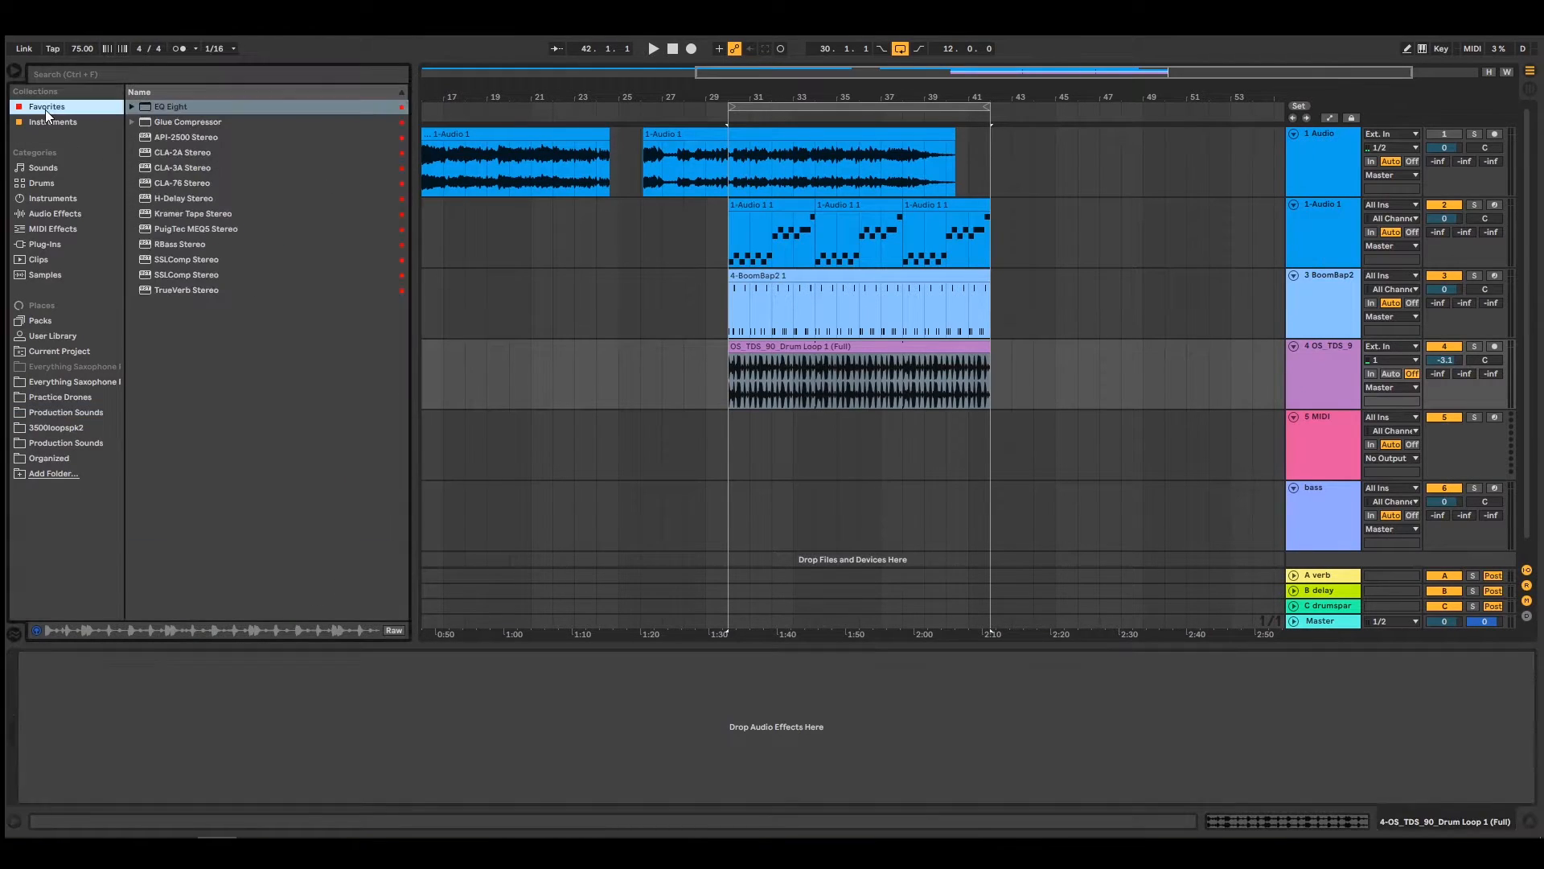
drag(228, 109, 225, 701)
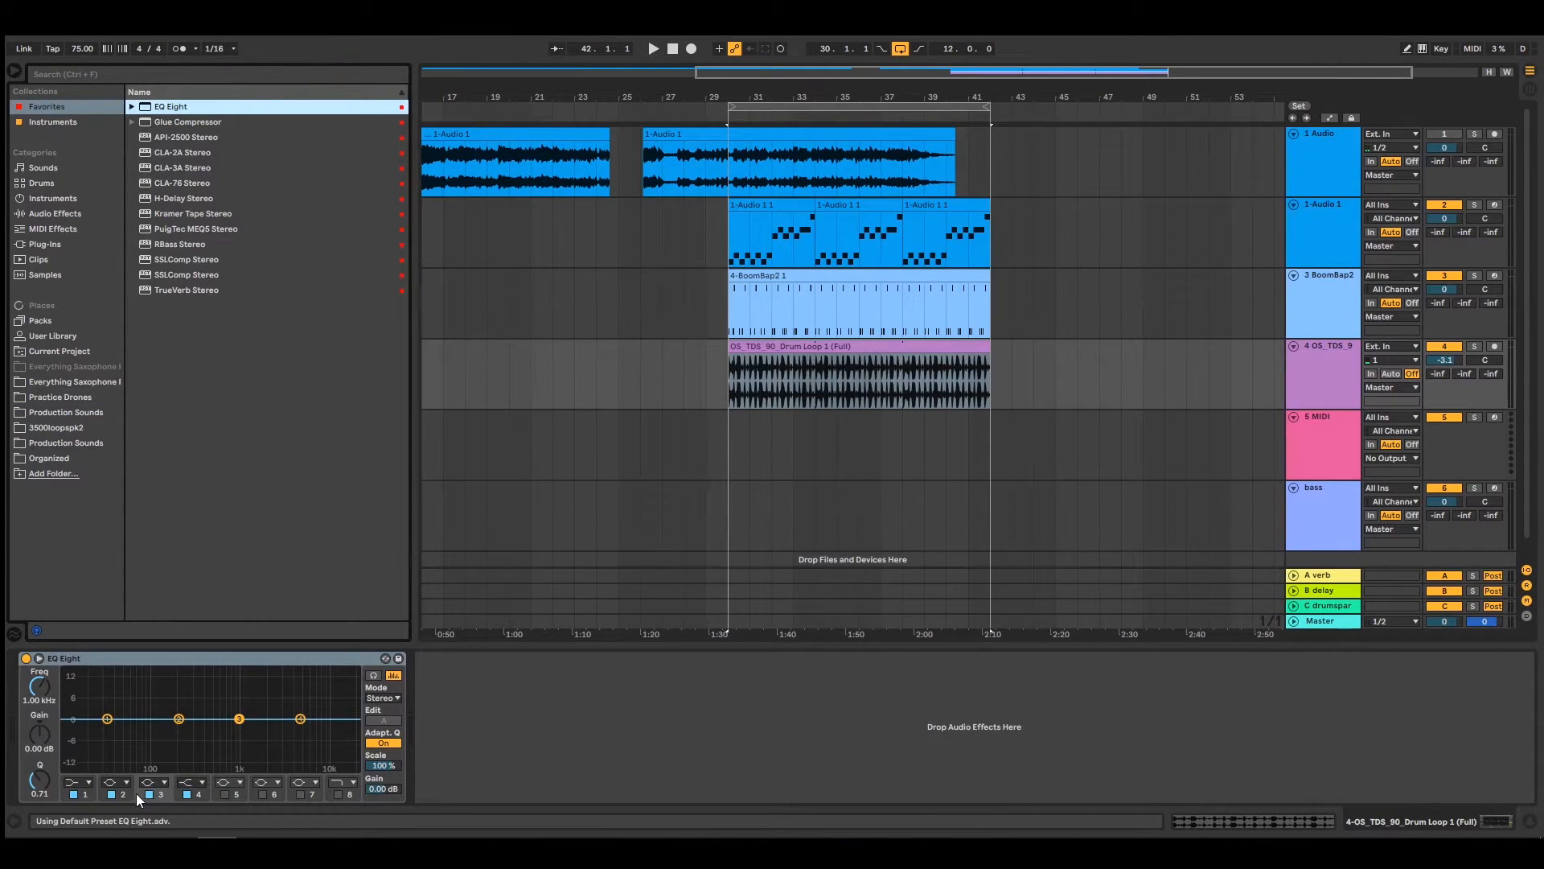
click(89, 783)
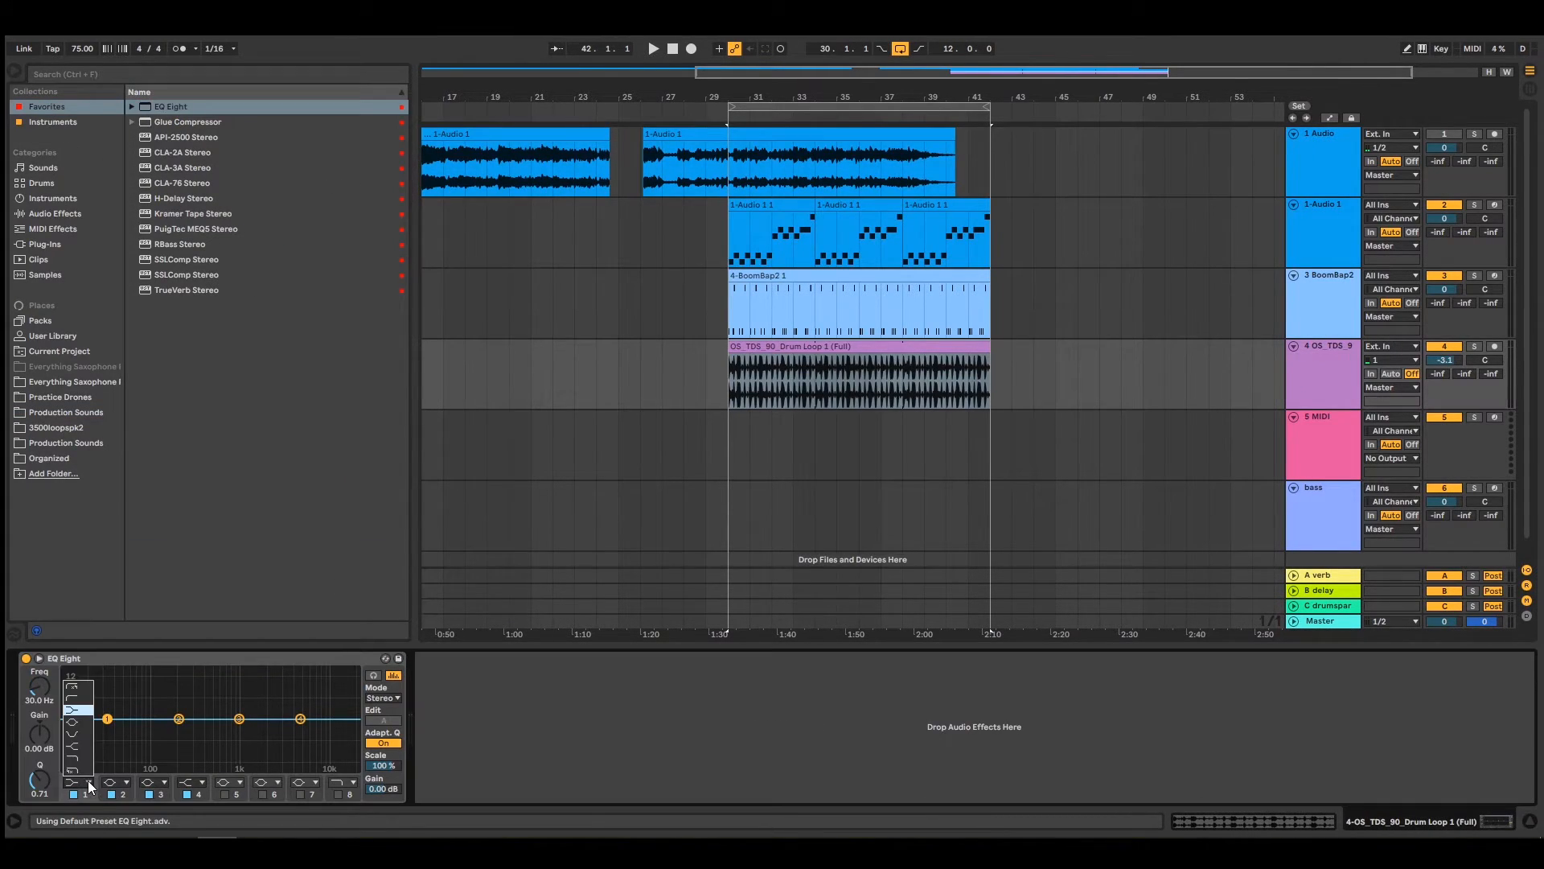
click(77, 690)
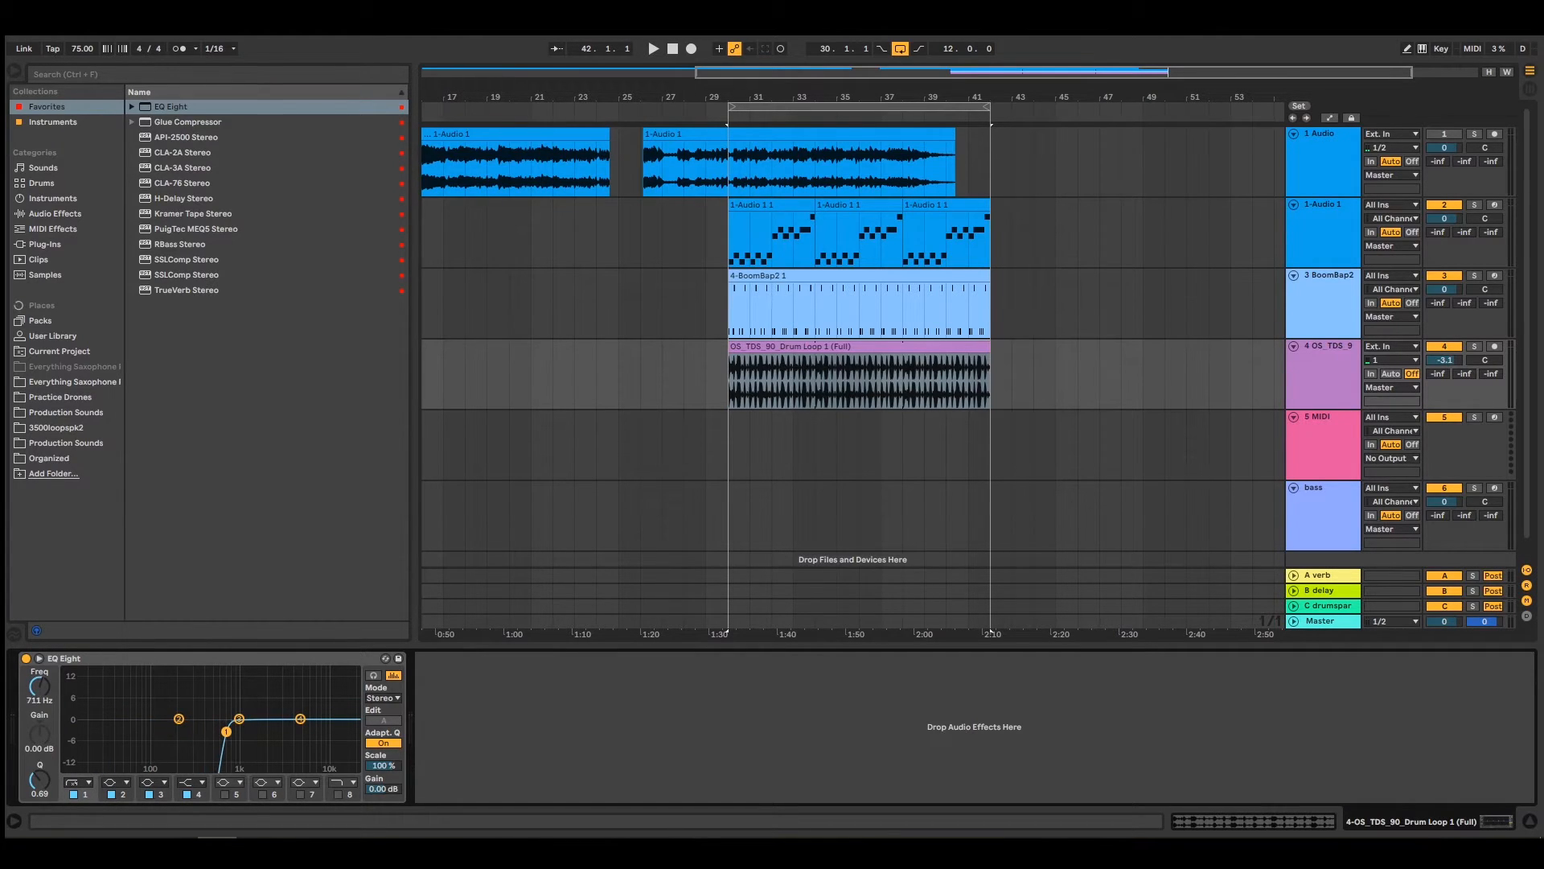
Raise the drum loop's low-cut frequency to 1.86 kHz while the loop plays
key(space)
mouse_move(210, 737)
mouse_down()
mouse_move(235, 728)
mouse_move(220, 730)
mouse_up()
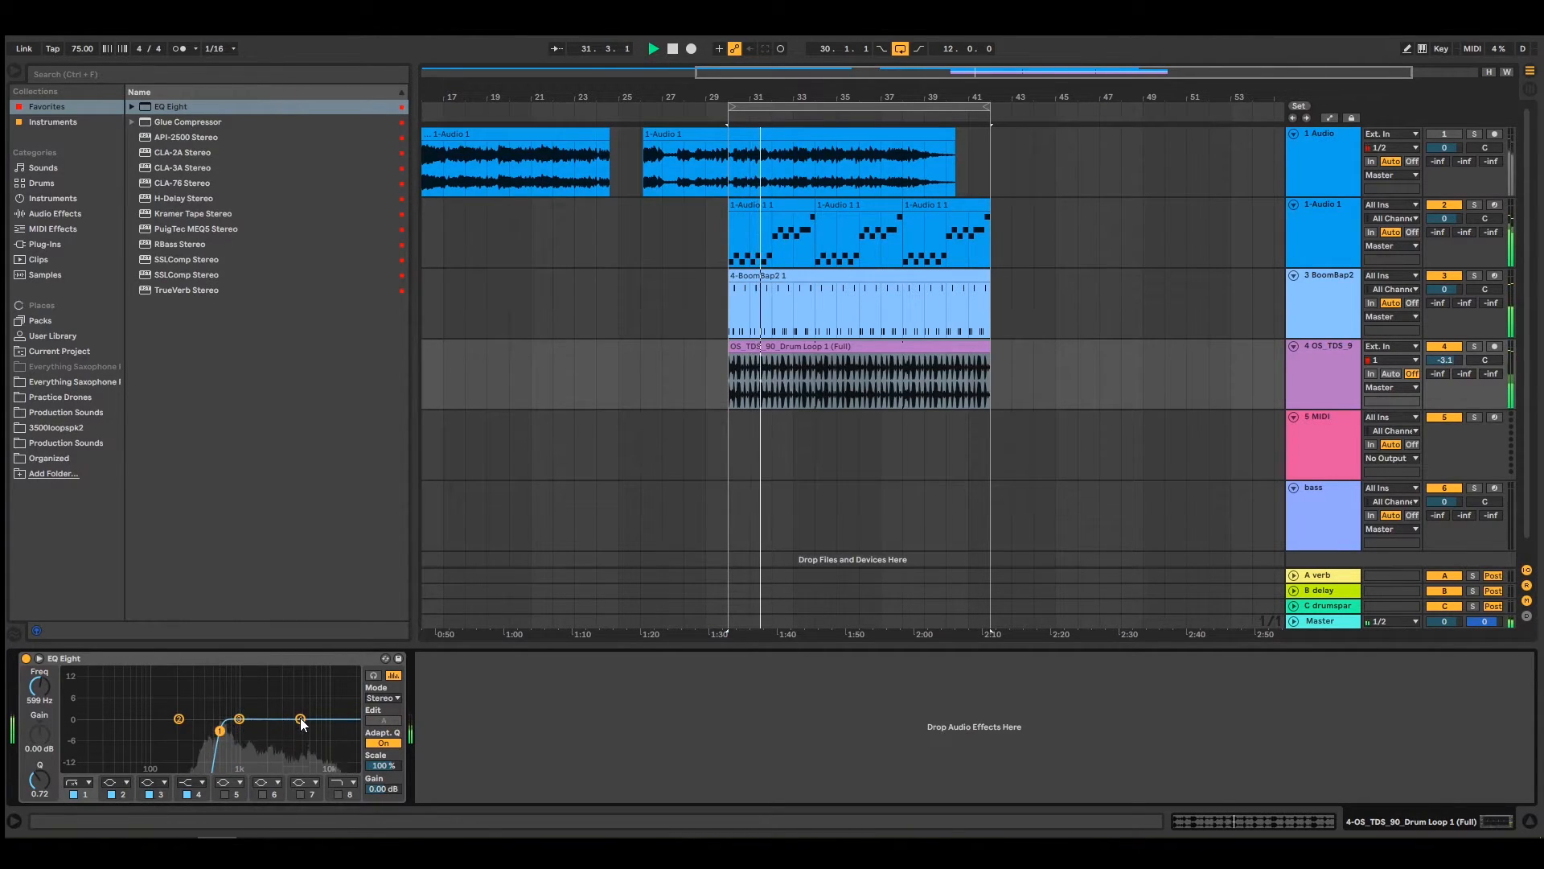
drag(222, 729, 262, 731)
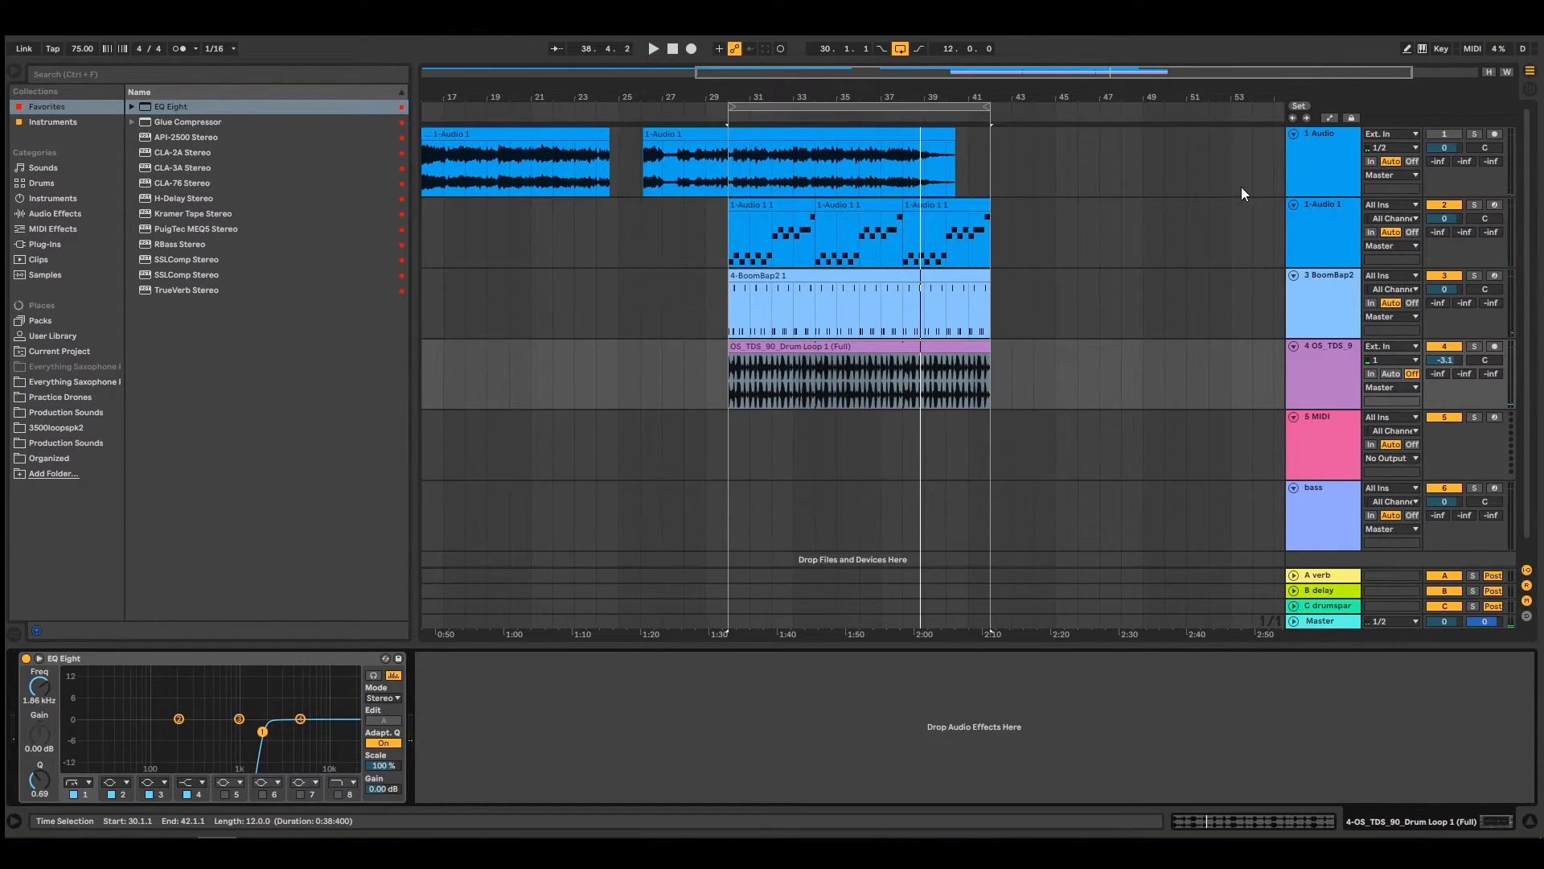
Duplicate the 1-Audio 1 sliced sample track together with its clips
click(1306, 211)
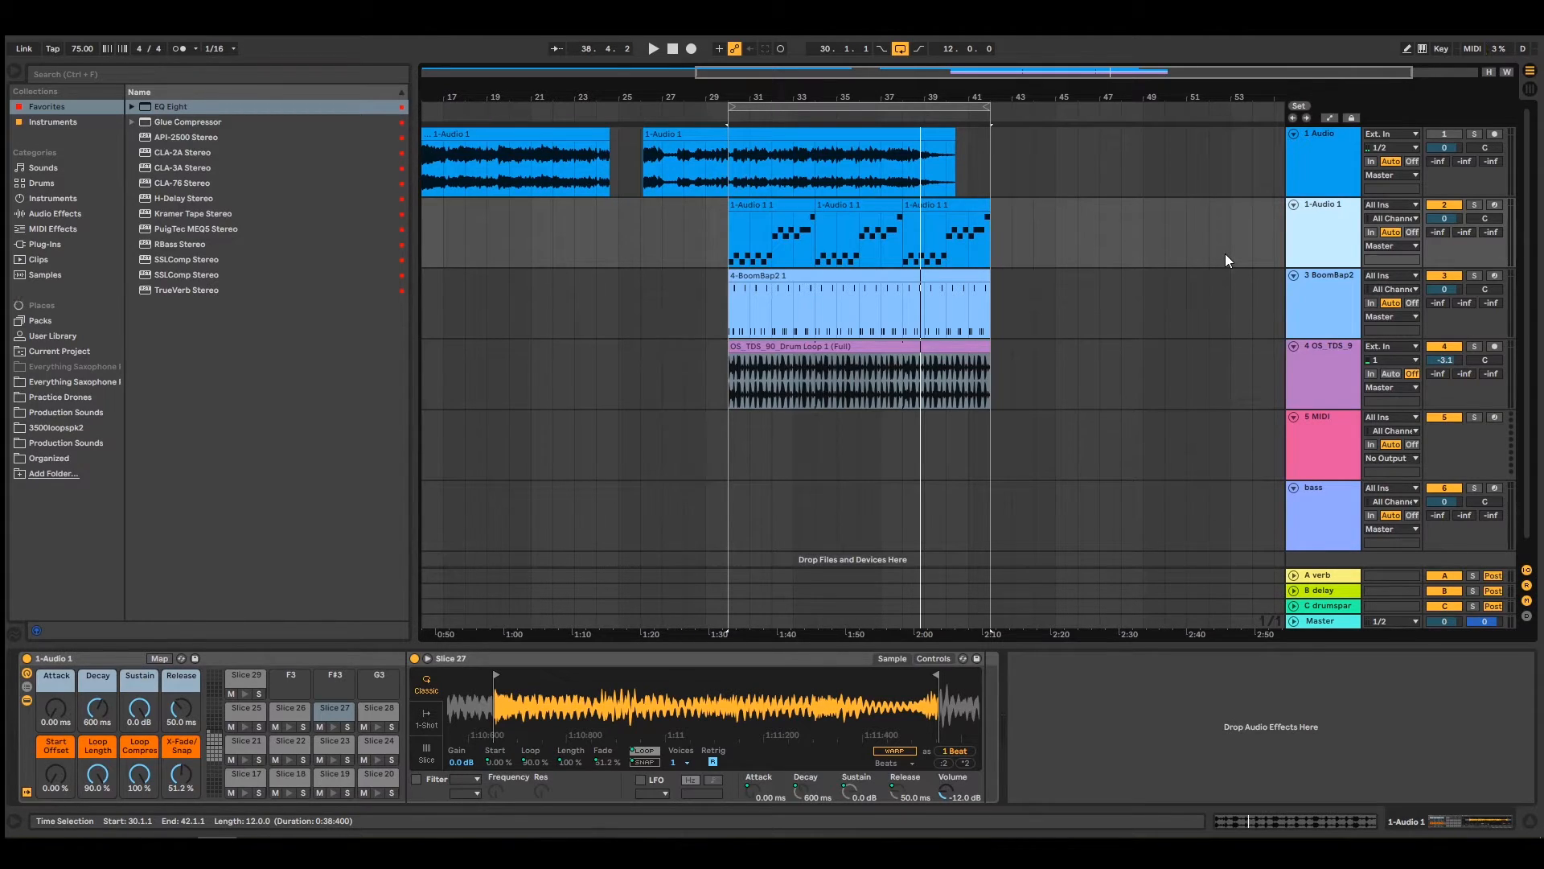
key(ctrl+d)
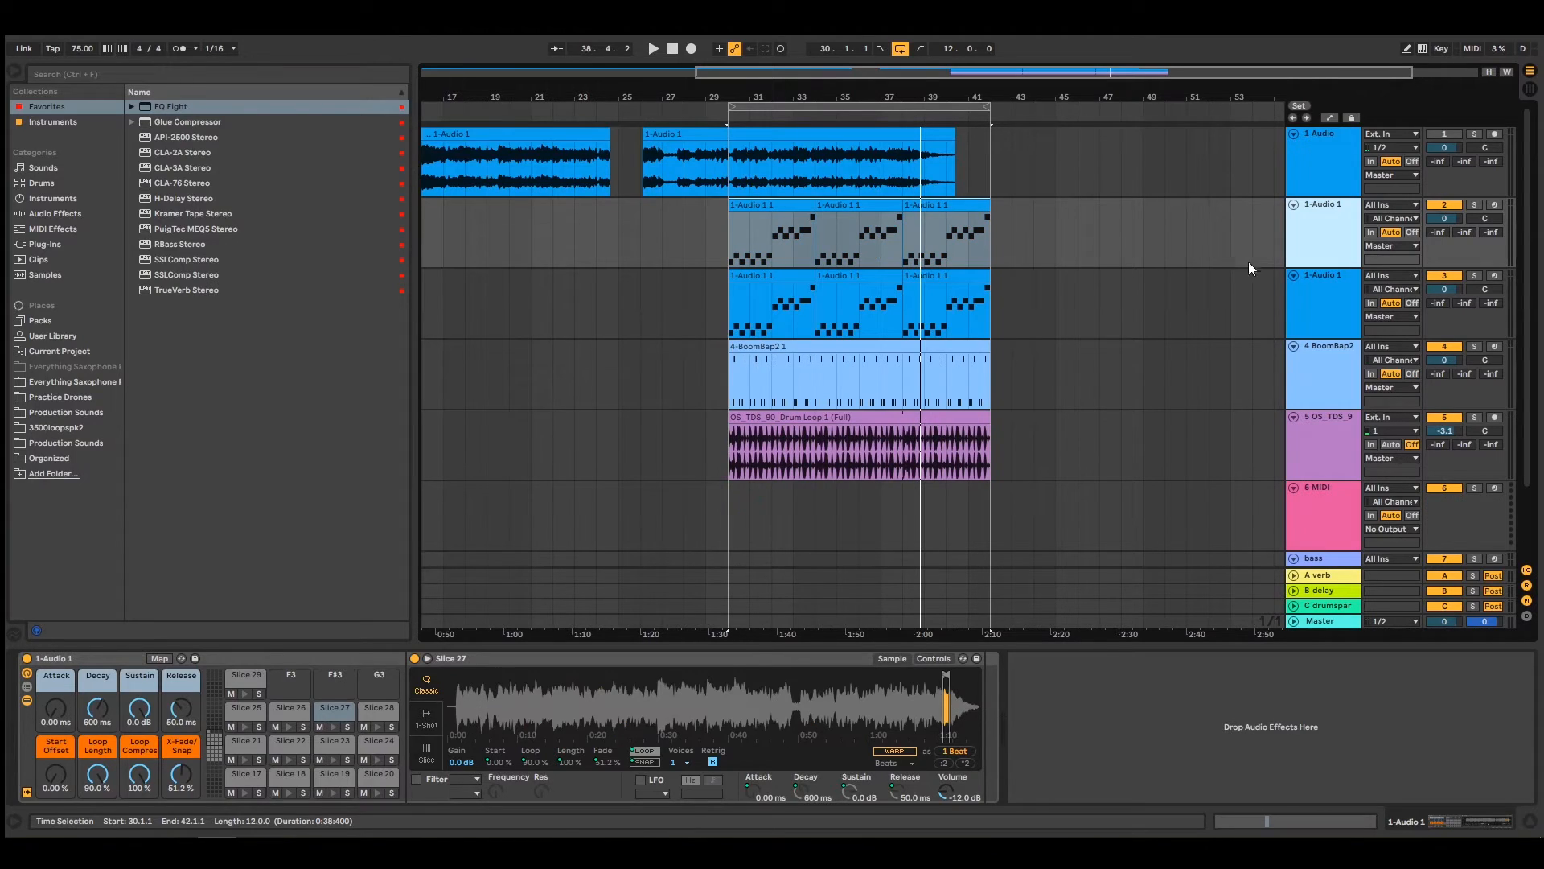
Add EQ Eight to the duplicated 1-Audio 1 track (track 3) and set band 4 to a steep high-cut filter
click(1324, 274)
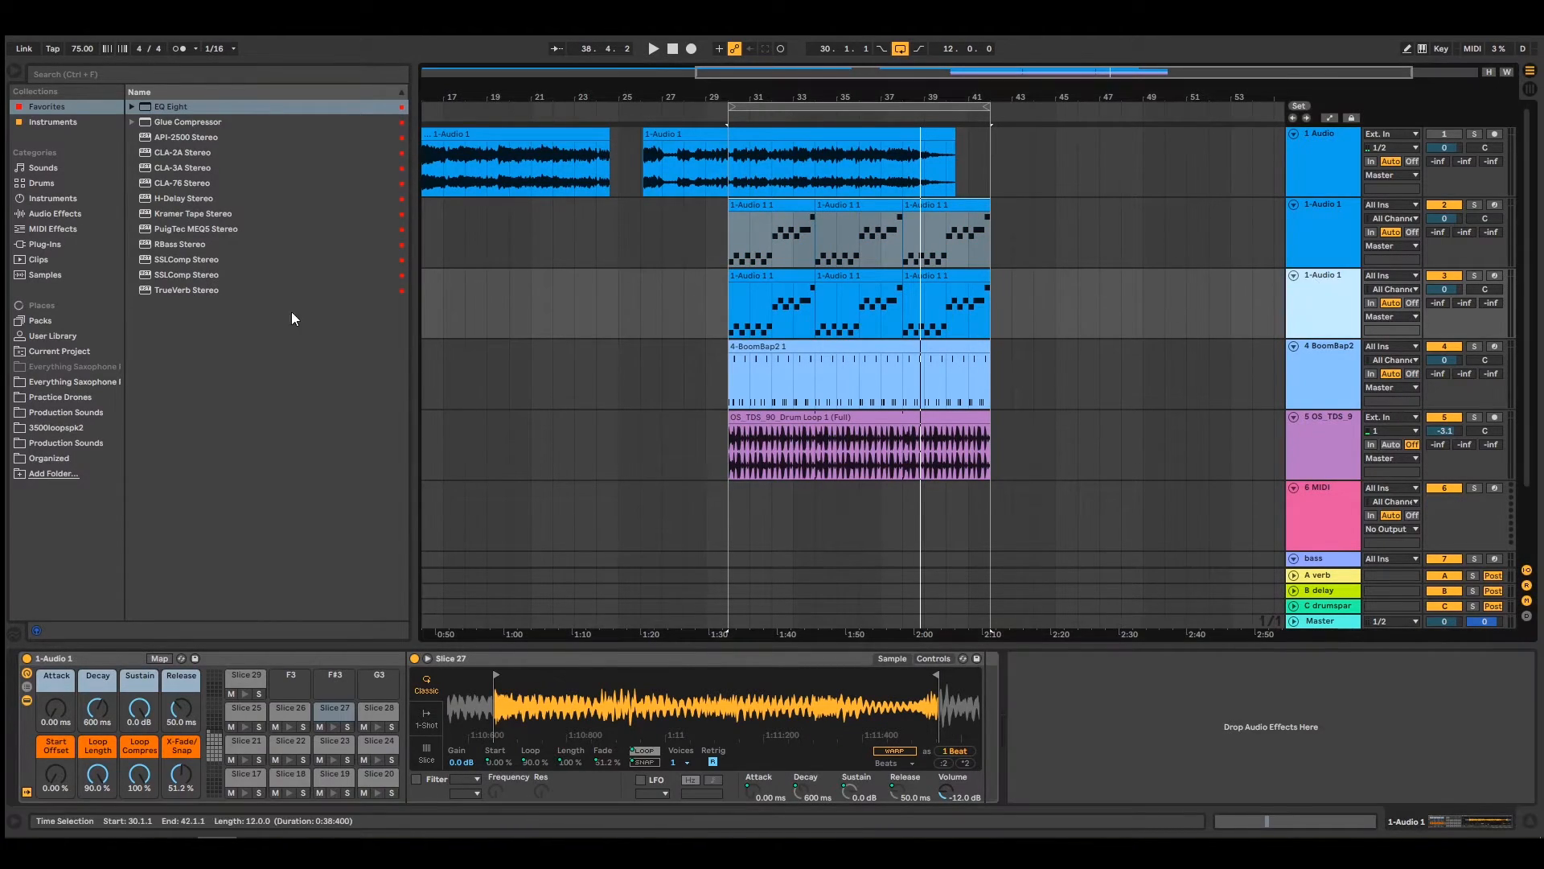
drag(161, 103, 1294, 679)
click(1191, 784)
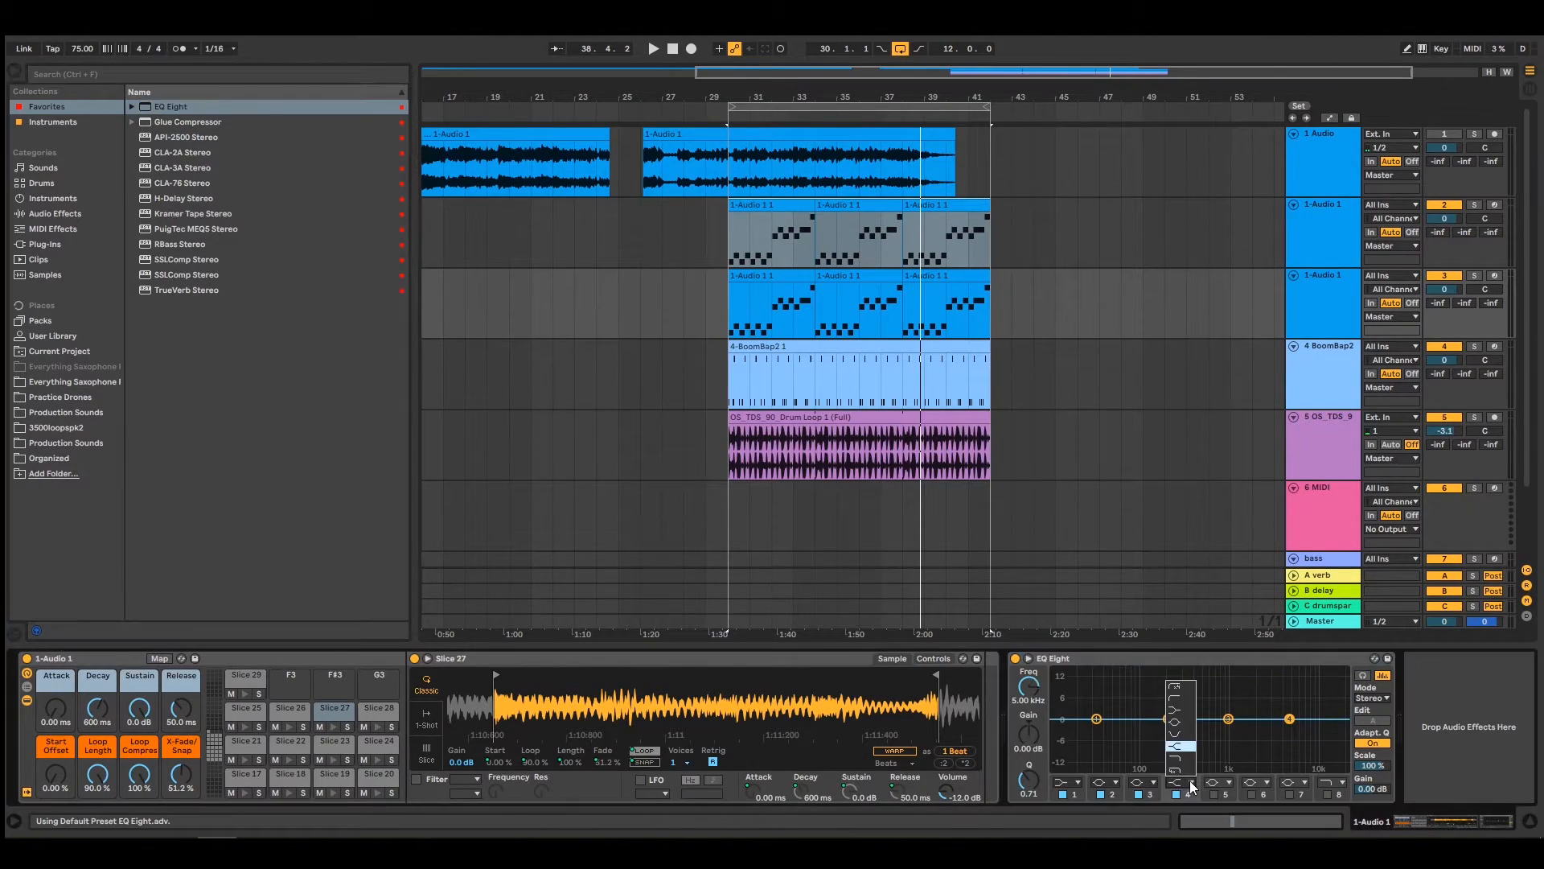
click(1187, 768)
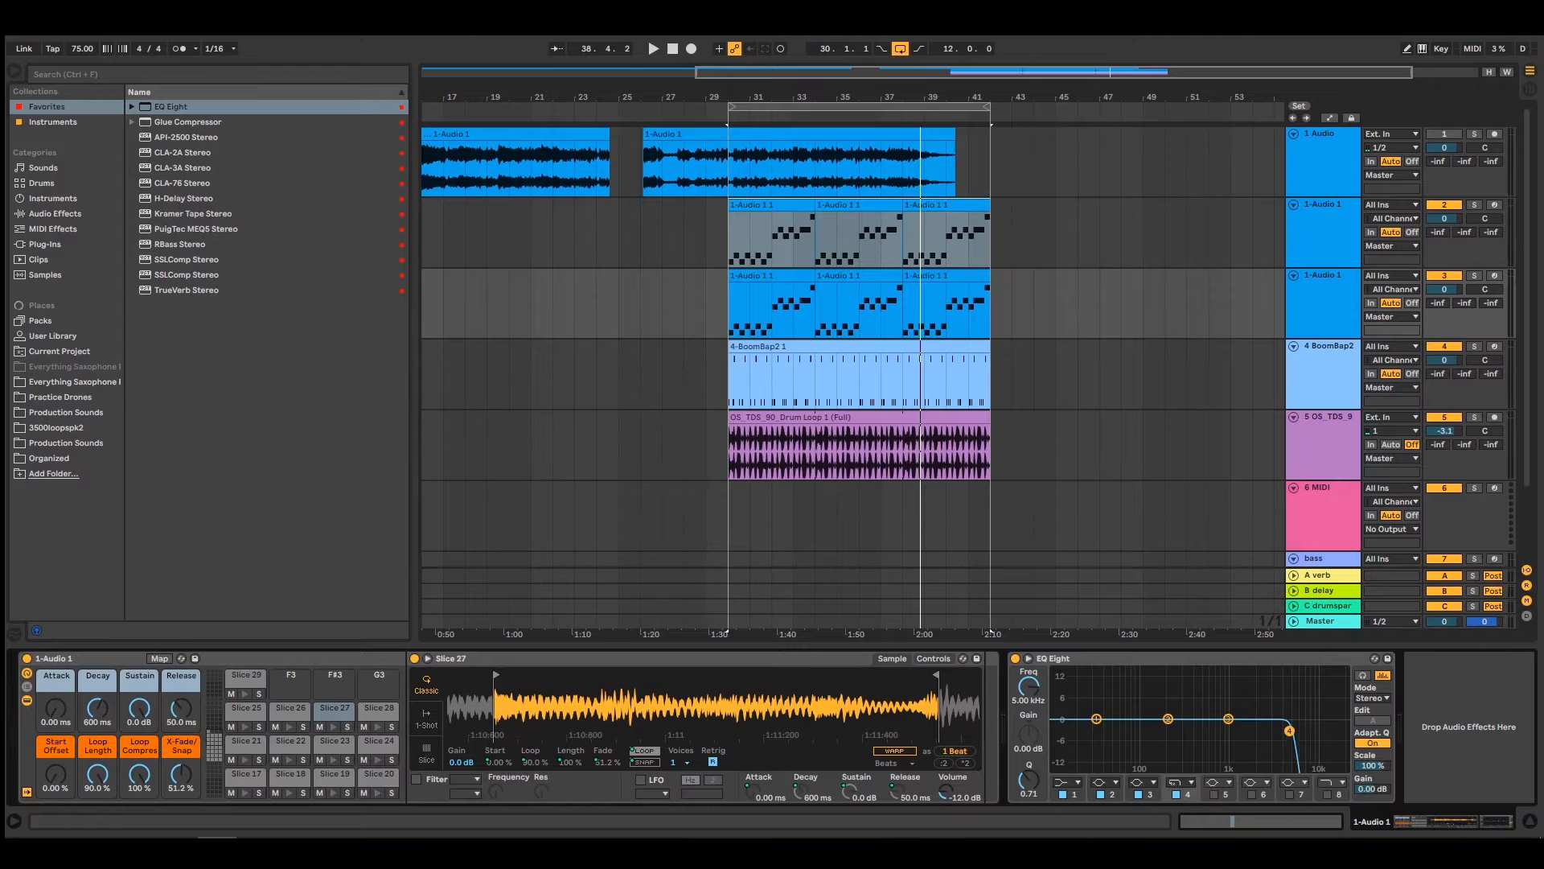
Solo track 3 during loop playback and lower its EQ Eight high-cut frequency to 126 Hz
click(1479, 276)
key(space)
drag(1176, 729, 1151, 730)
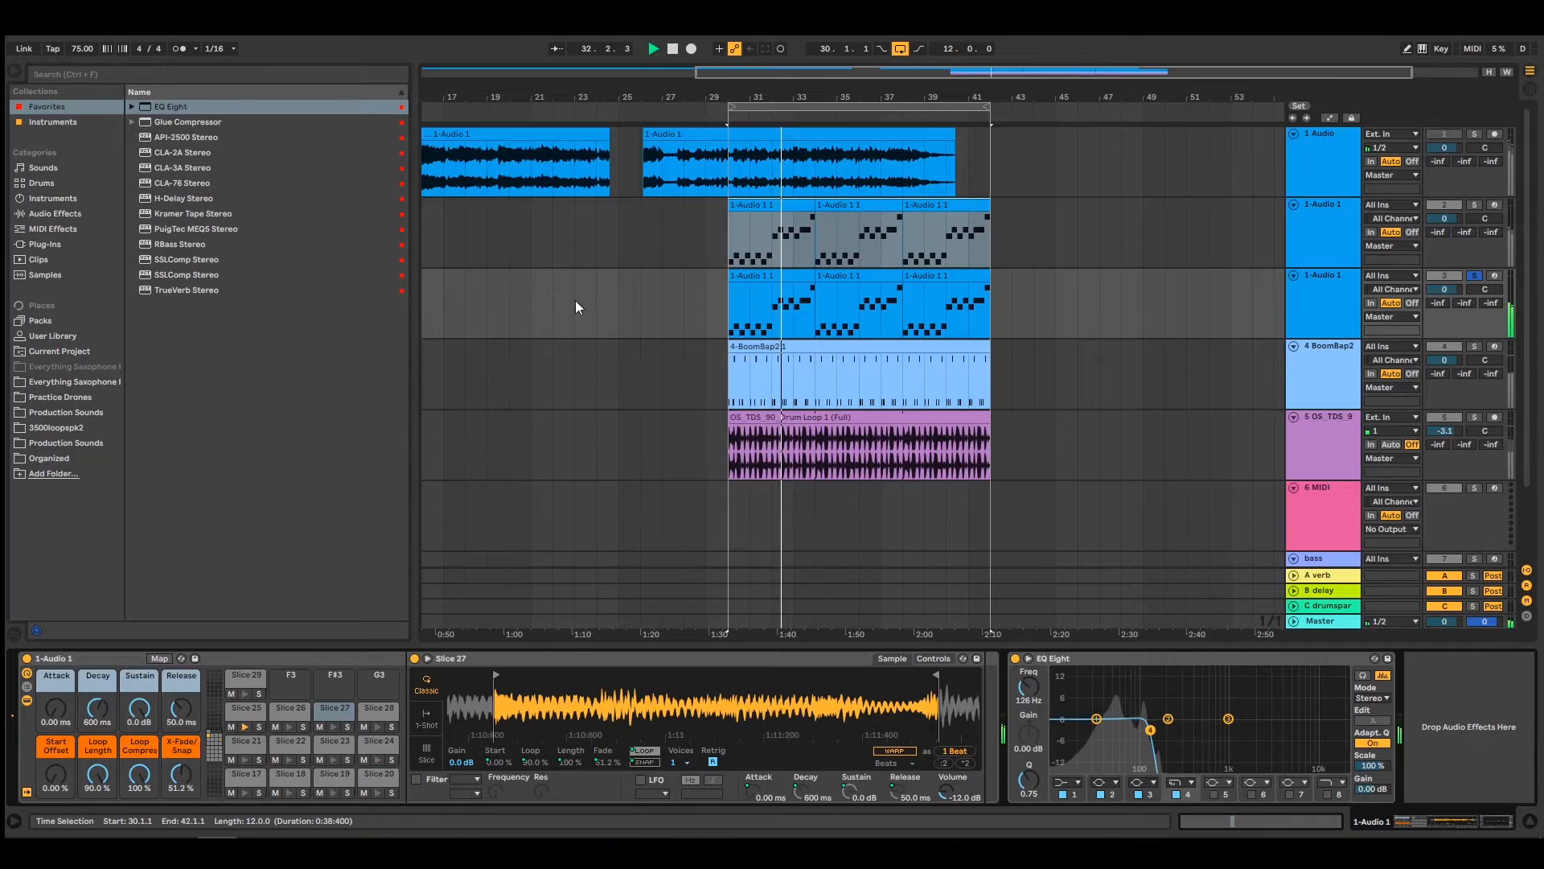
Add RBass Stereo from the Favorites collection to track 3 after its EQ and close the plug-in window
click(1325, 282)
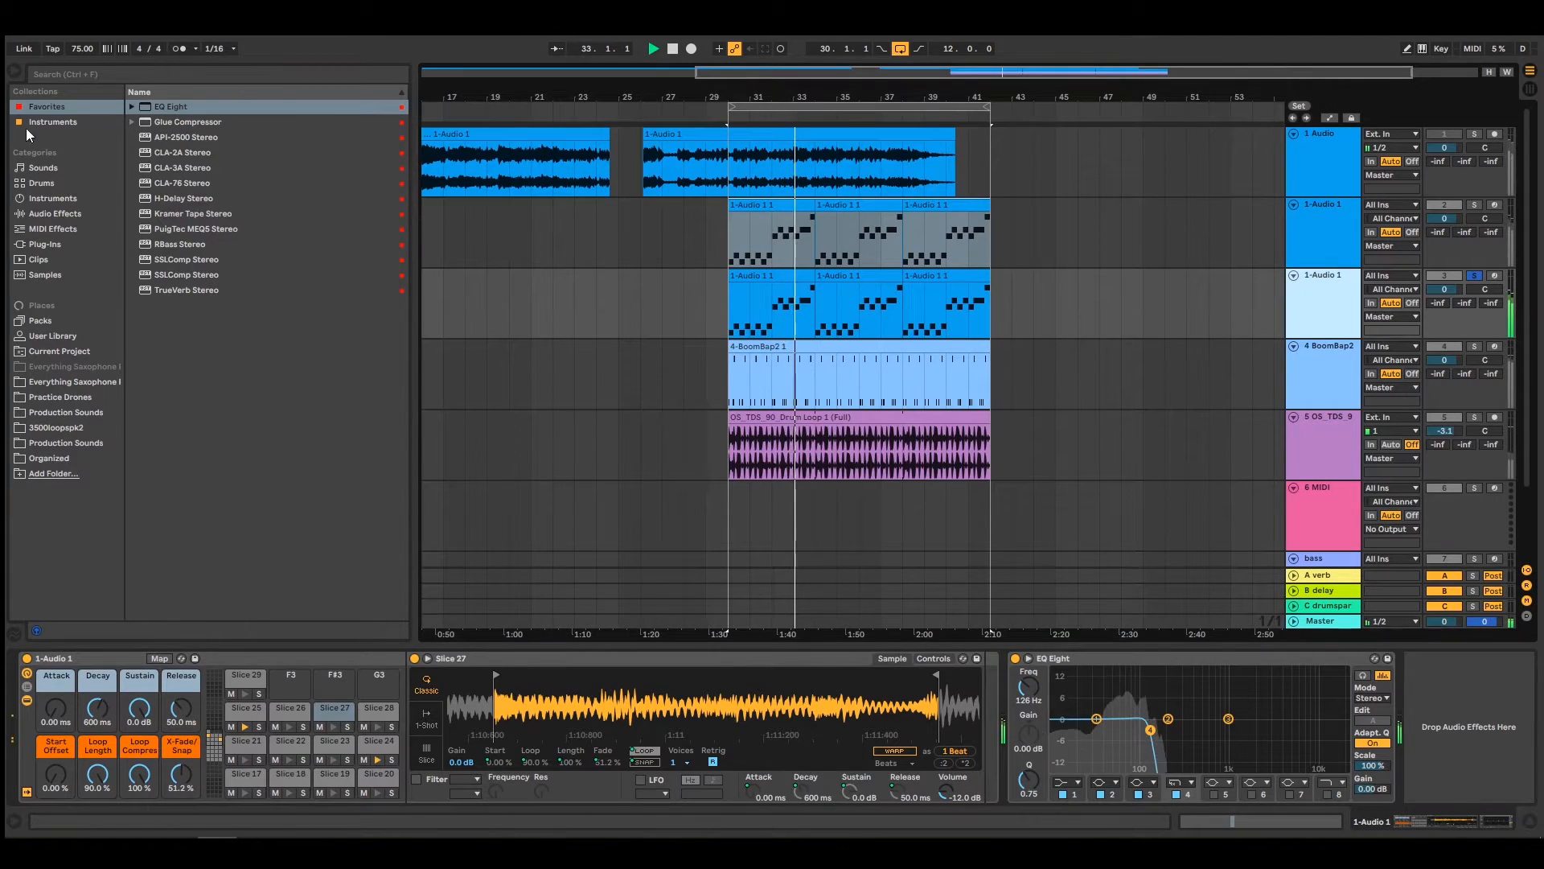
double_click(176, 244)
drag(919, 462, 475, 269)
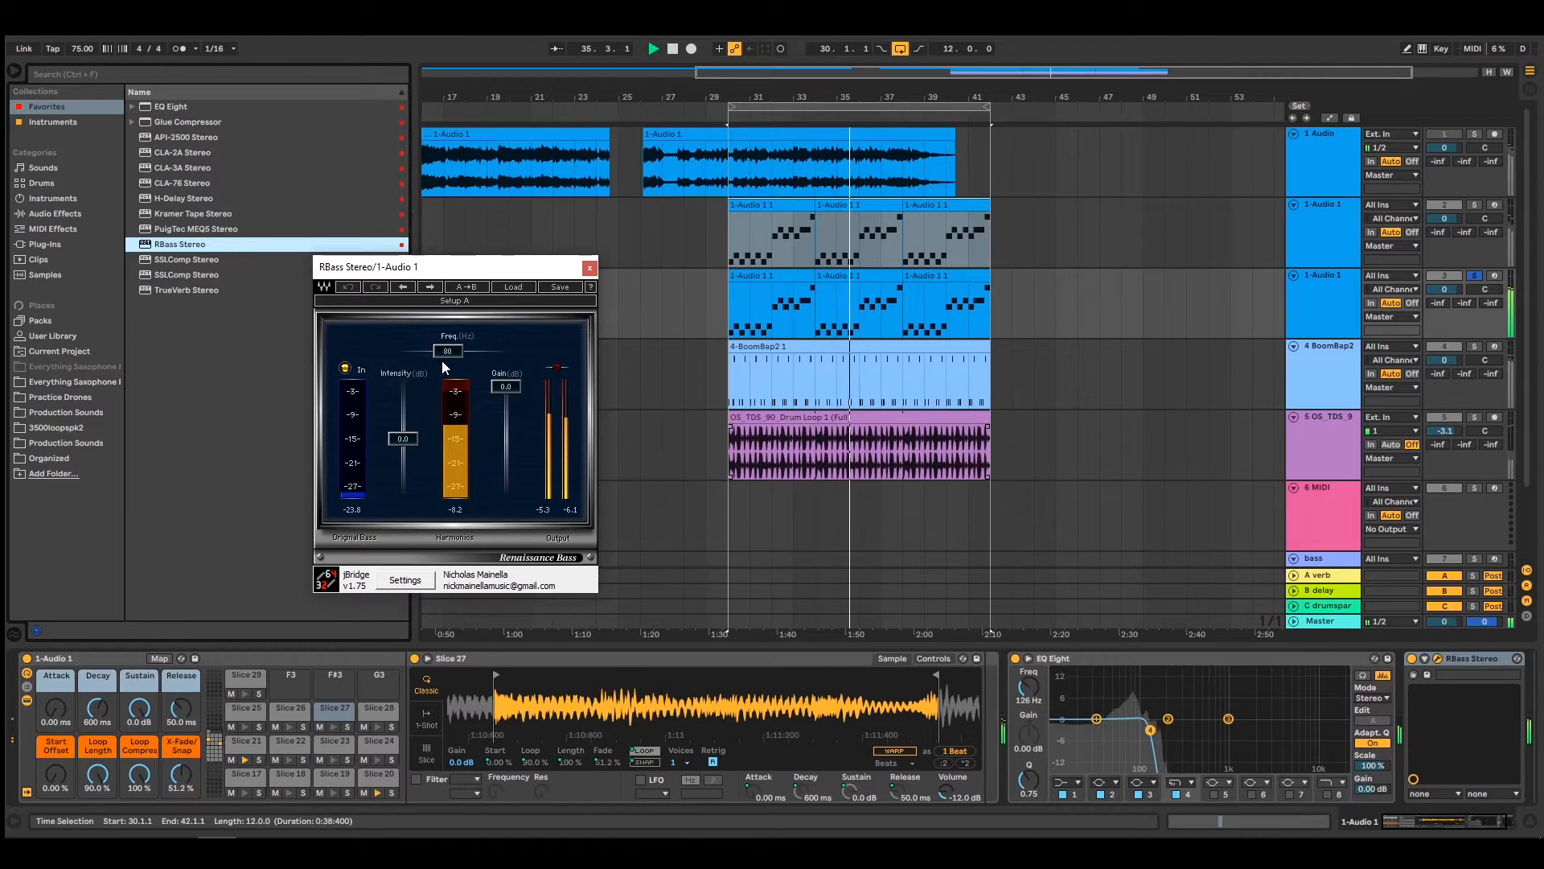
click(590, 269)
Add EQ Eight to the first 1-Audio 1 sliced track (track 2) with band 1 as a steep low-cut at 93.8 Hz
click(1327, 213)
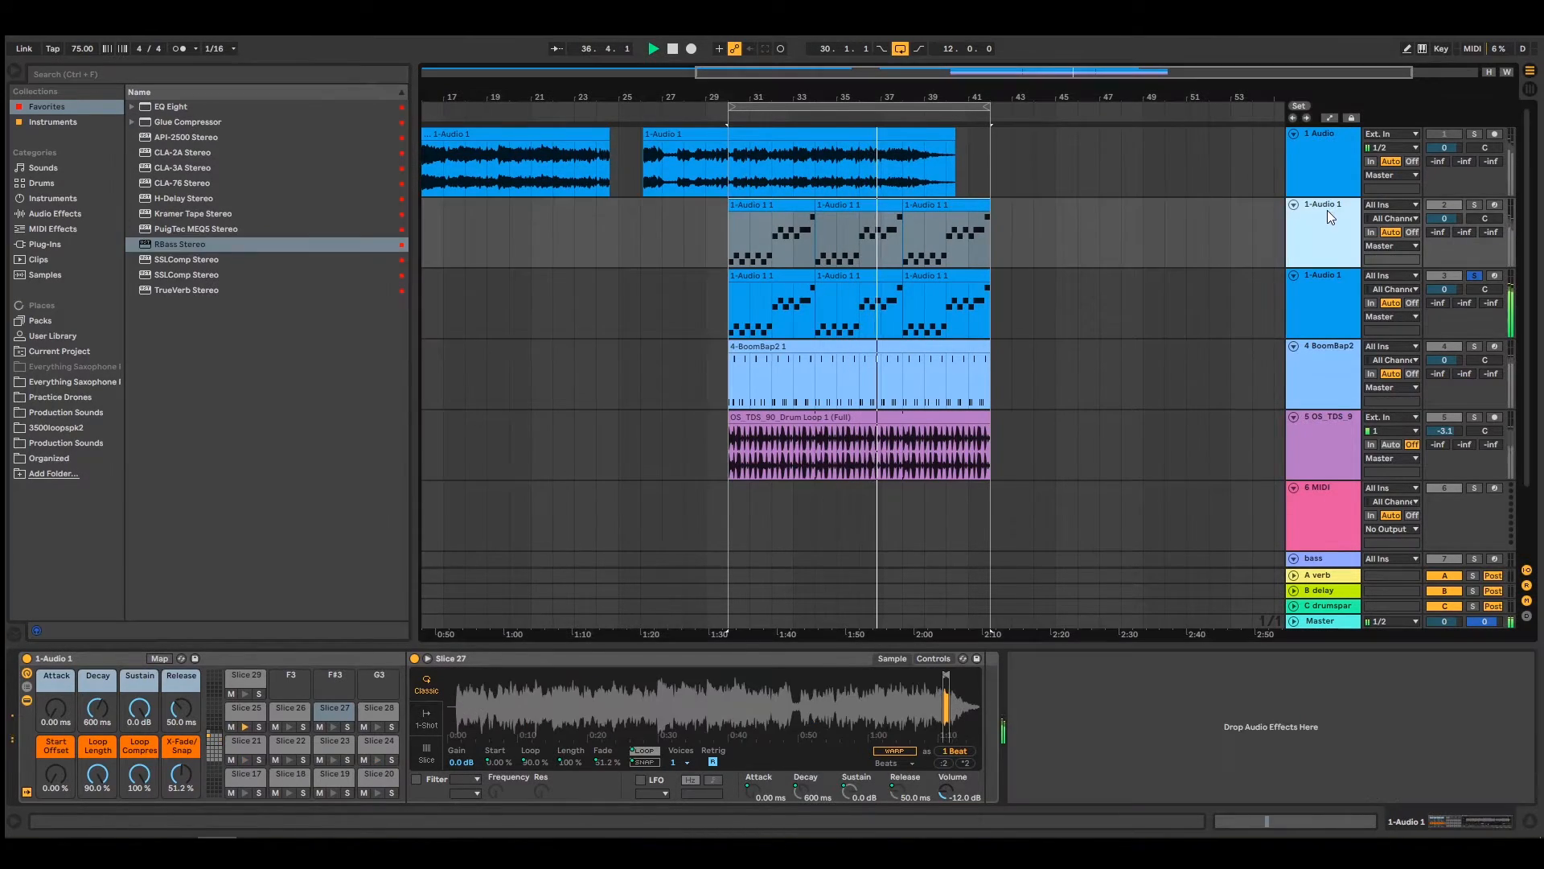
double_click(172, 108)
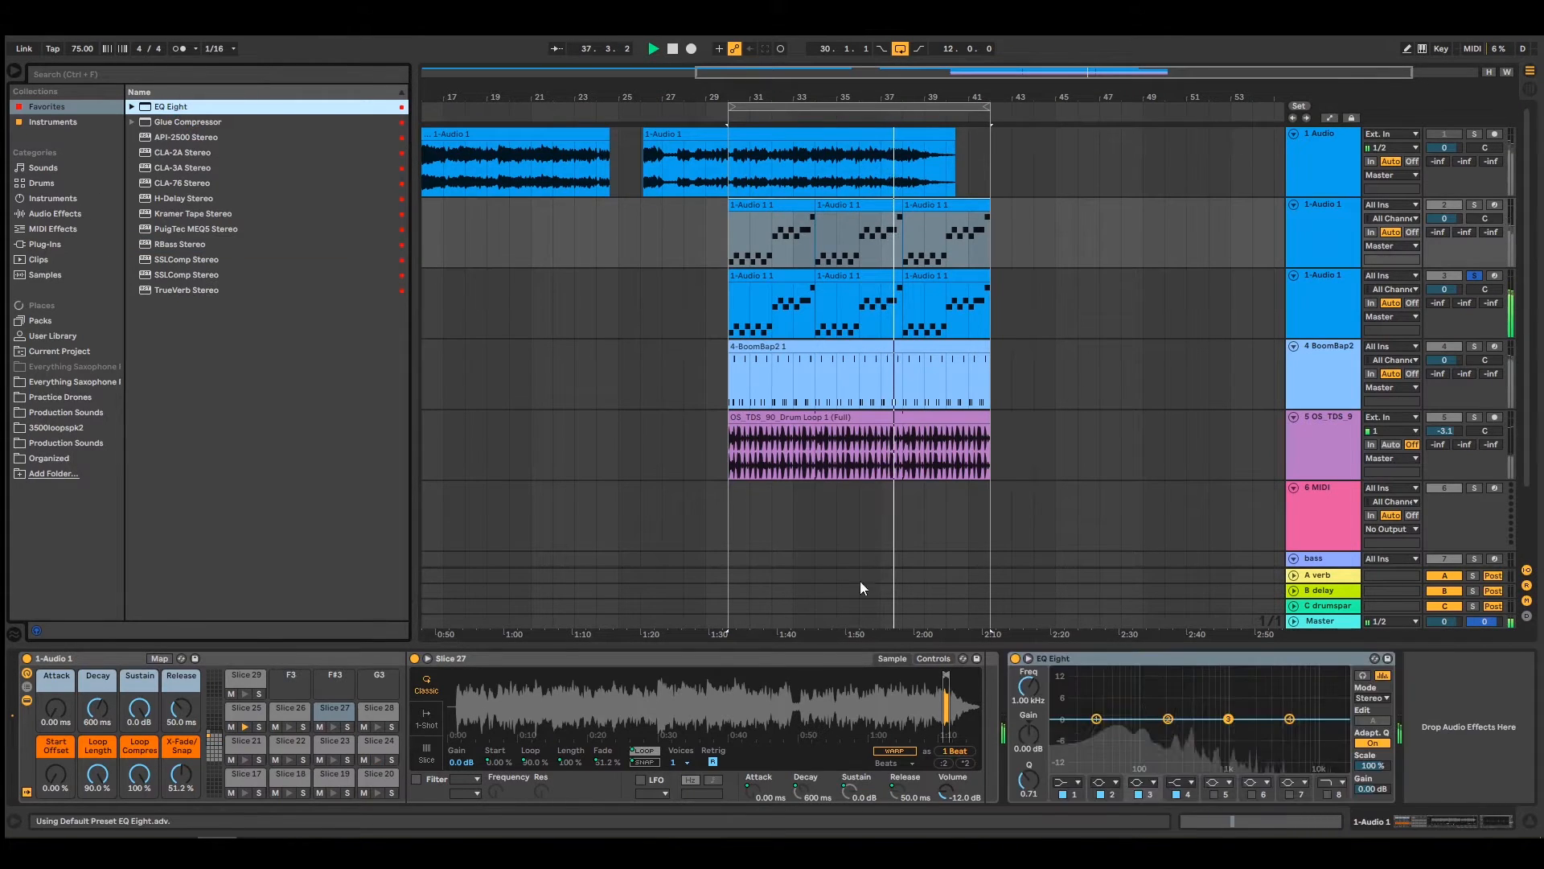
click(1070, 783)
click(1062, 688)
drag(1099, 731, 1139, 731)
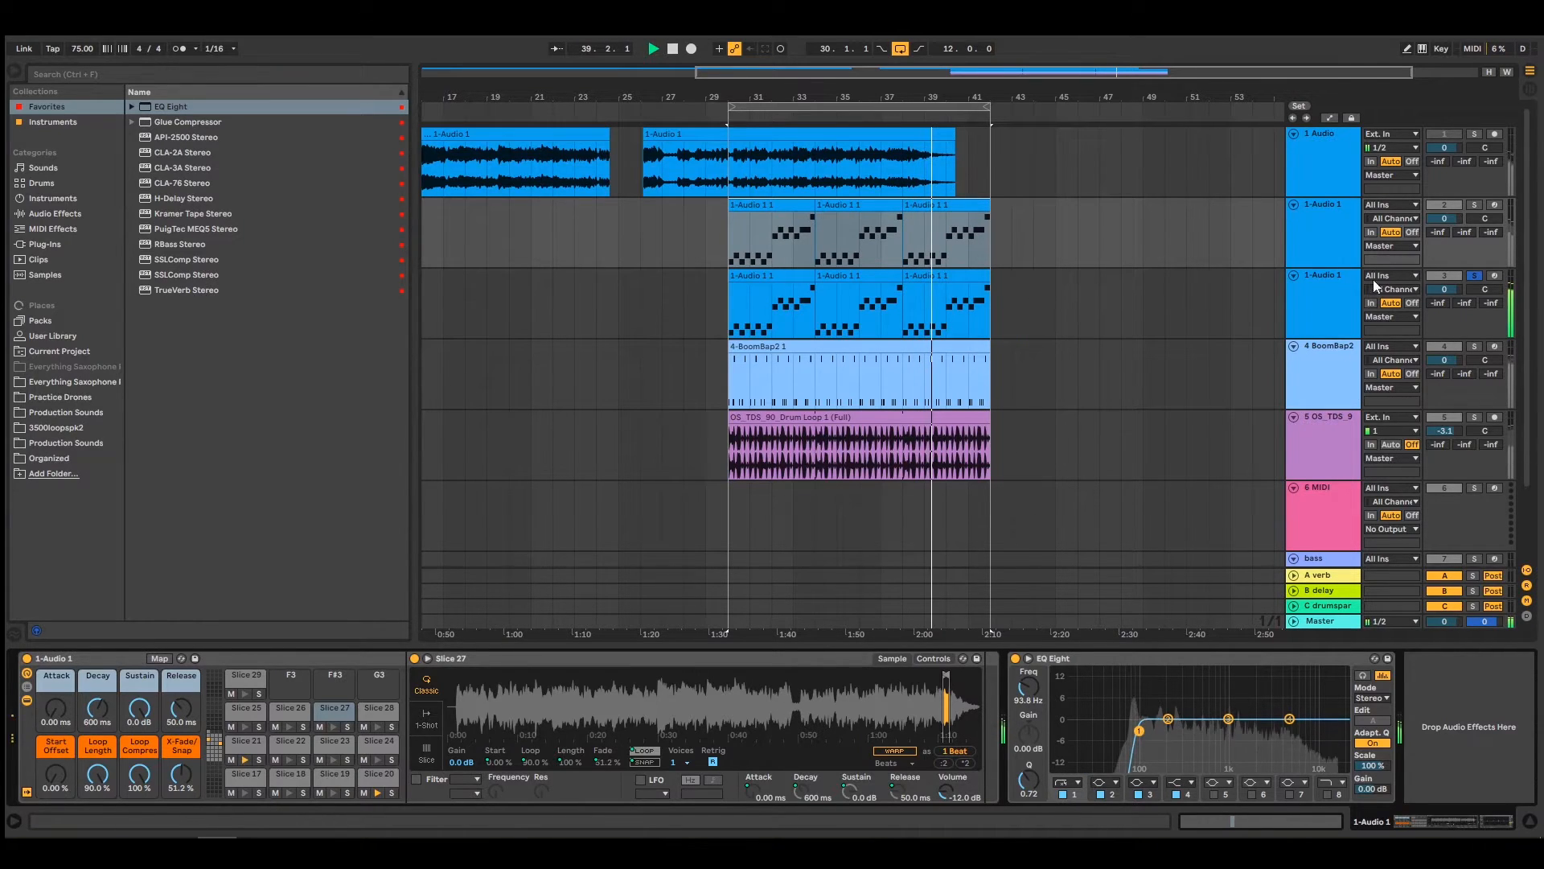
Compare the two sliced sample tracks in solo, unsolo them and lower track 3's volume to -3.2 dB
click(1474, 206)
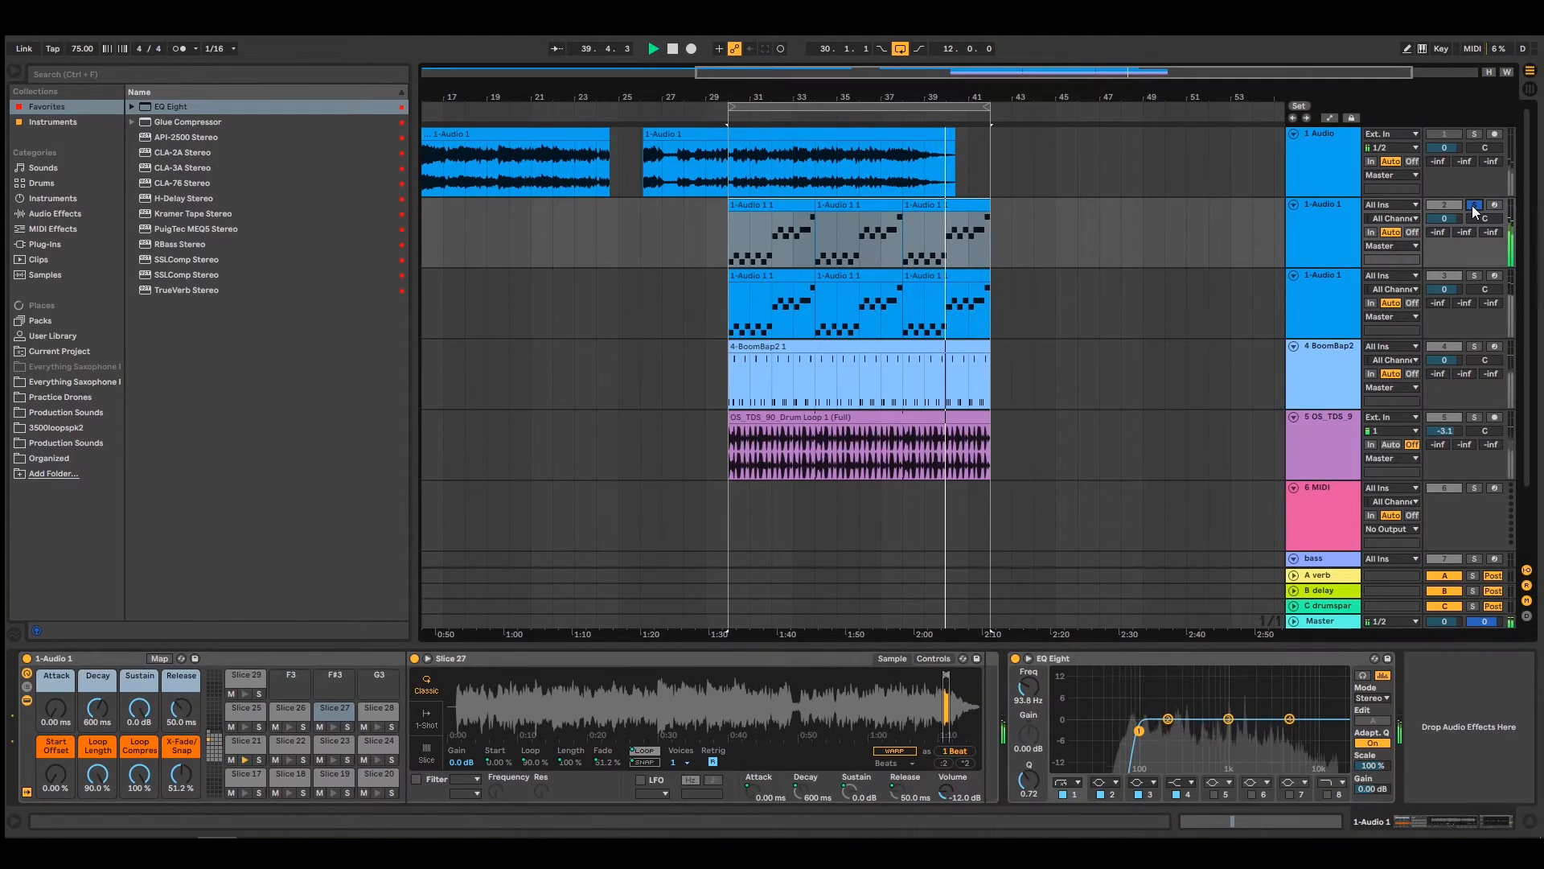
click(1476, 275)
click(1477, 275)
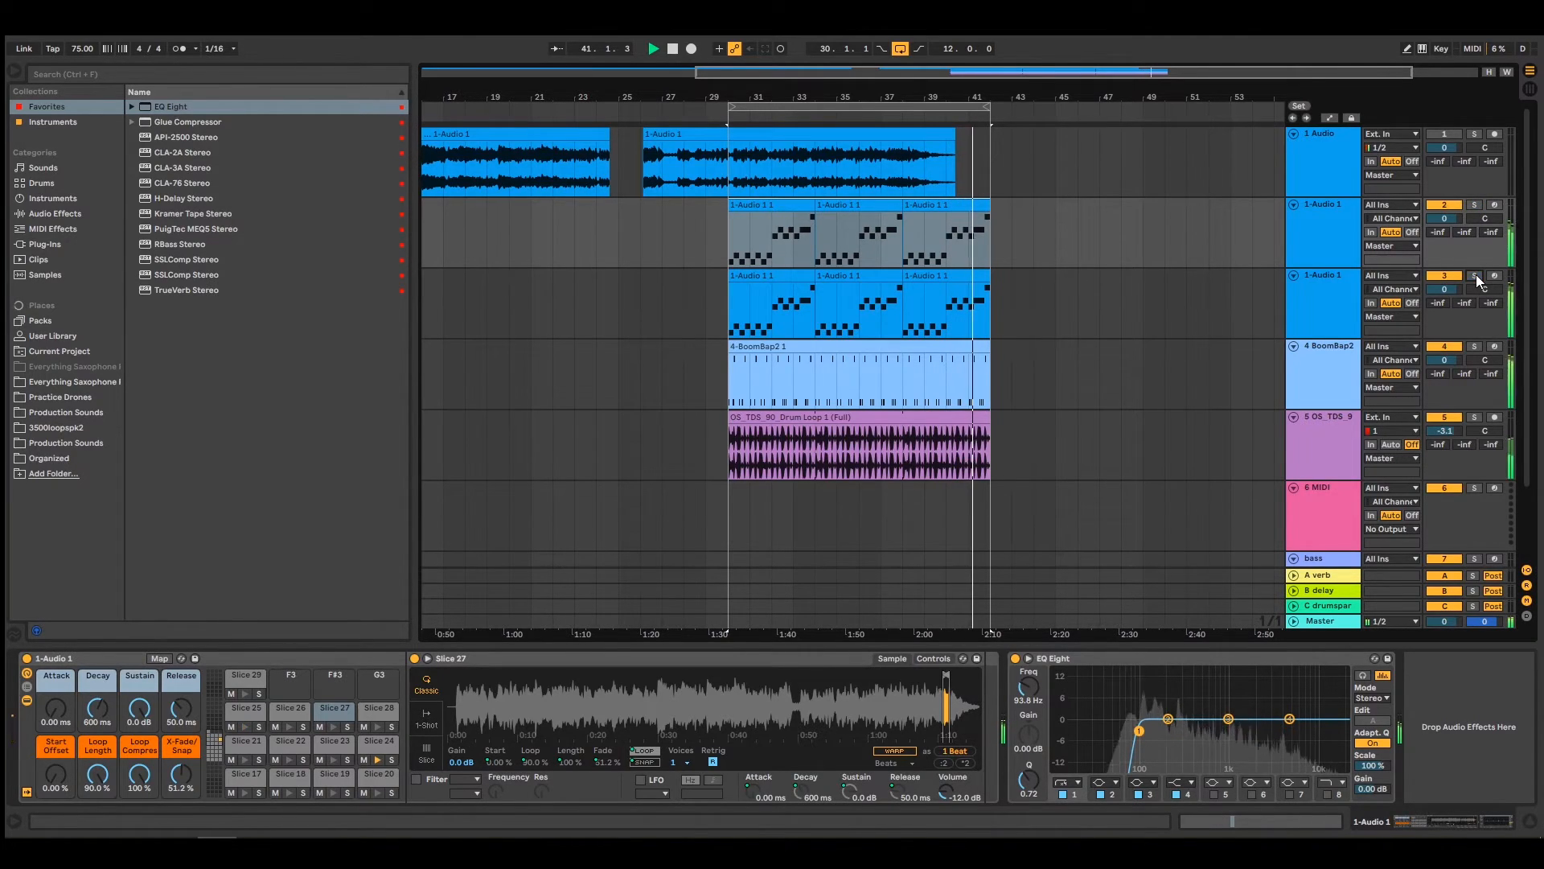
drag(1442, 289, 1441, 314)
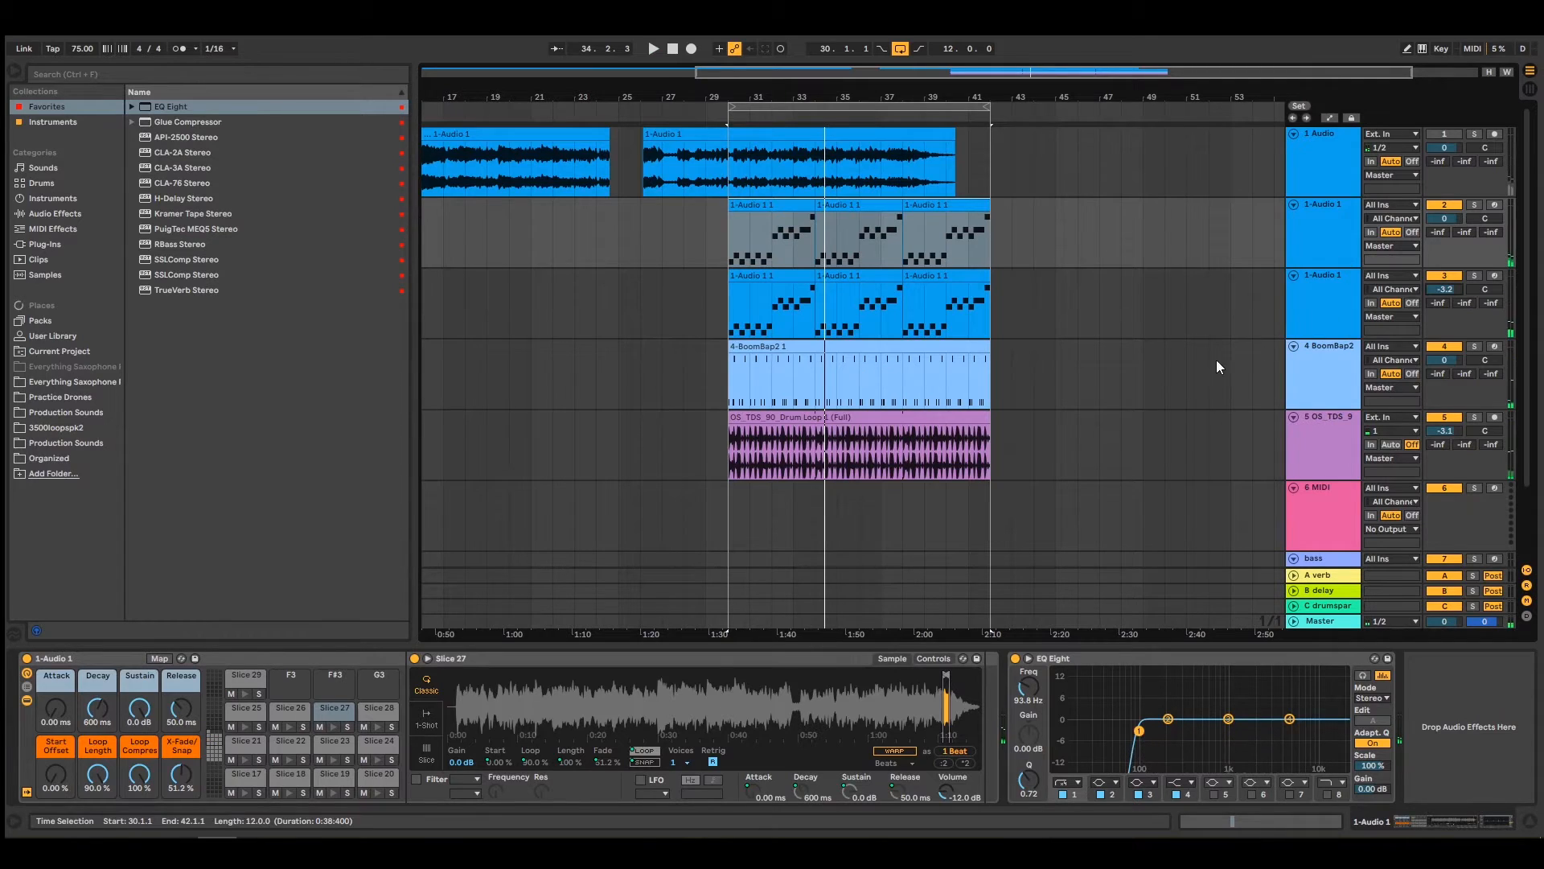
Play the loop and solo the C1 kick pad in the BoomBap2 drum rack
click(15, 71)
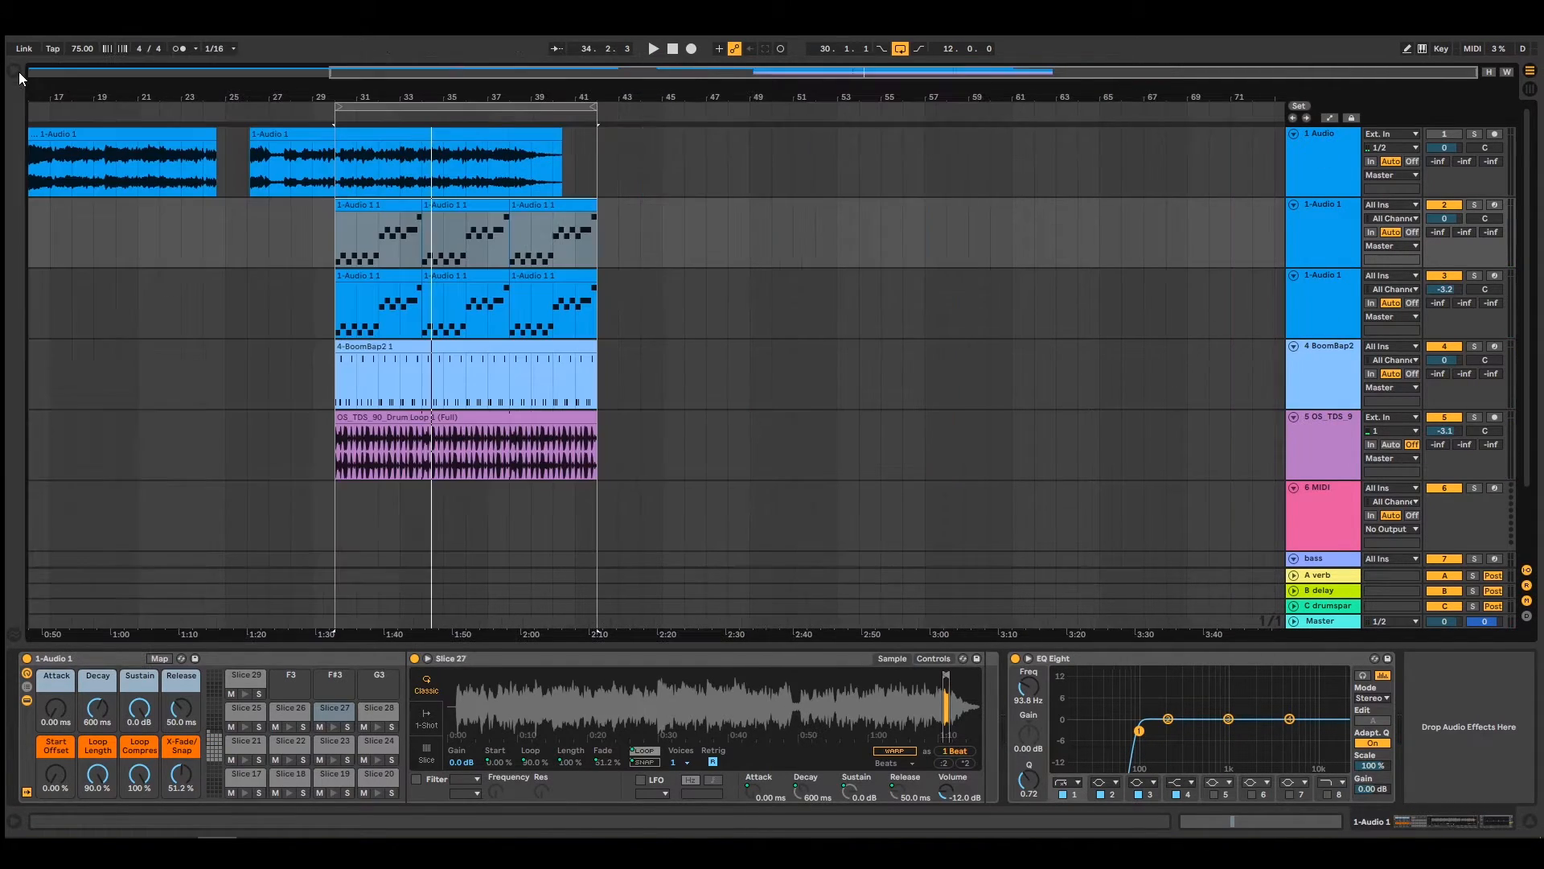
drag(732, 69, 723, 50)
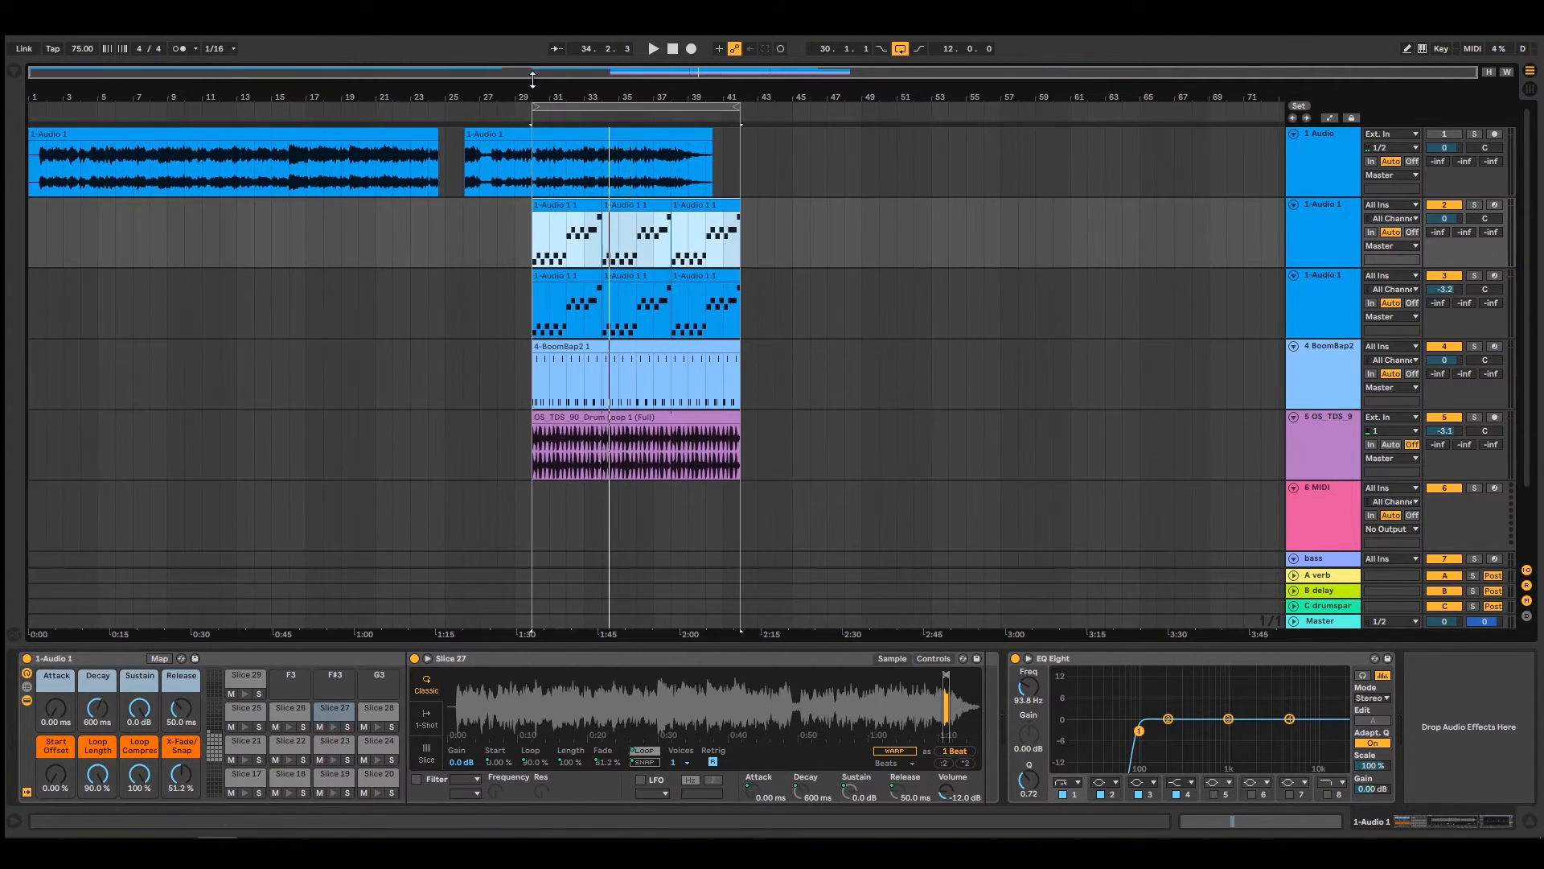
key(space)
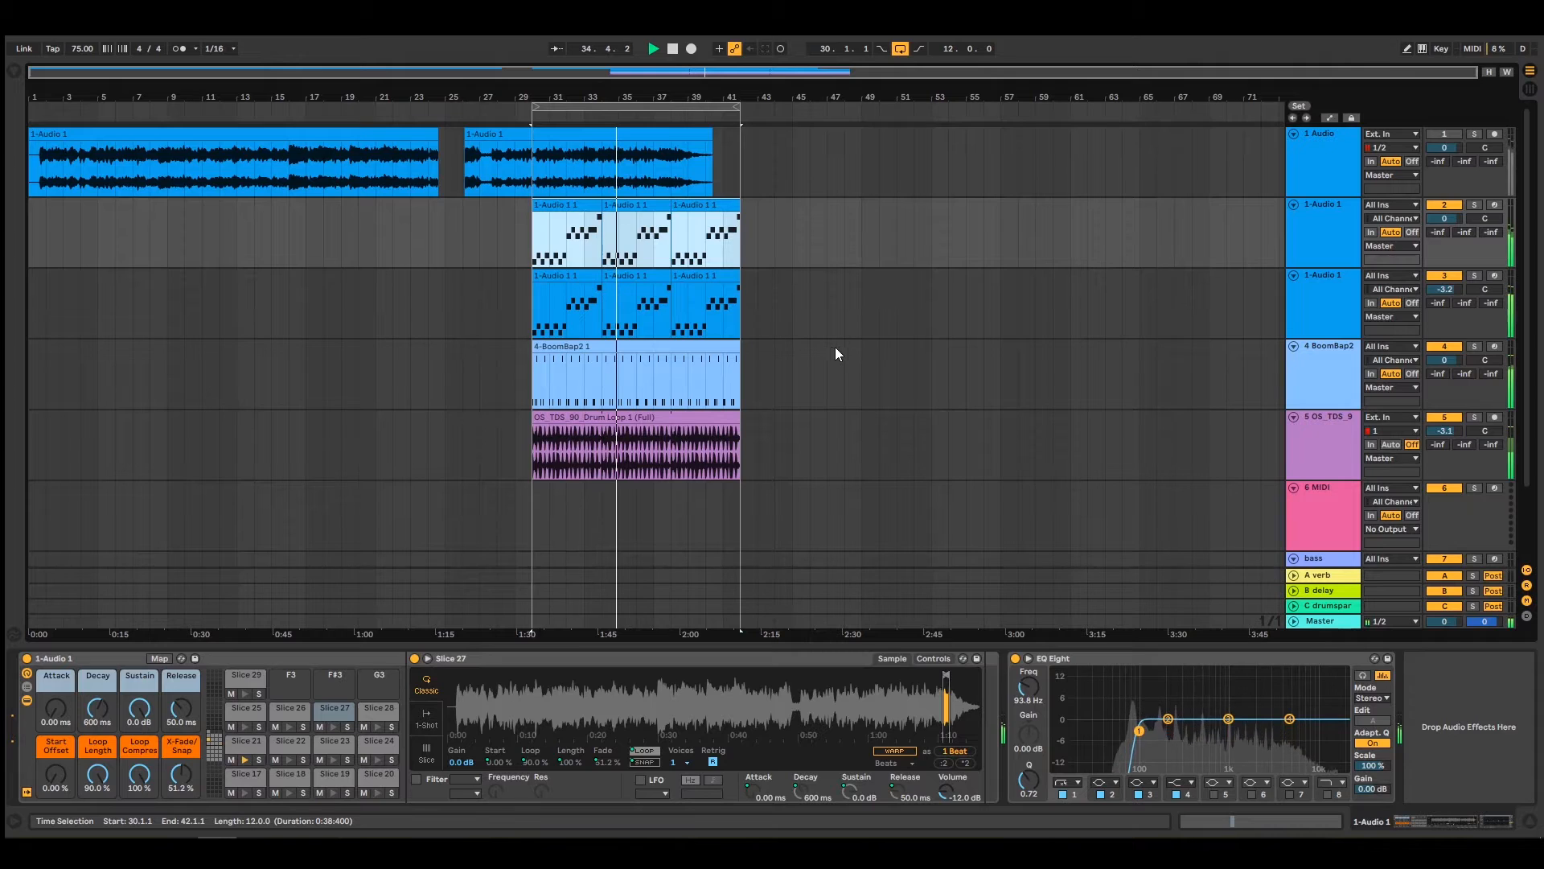
click(1318, 342)
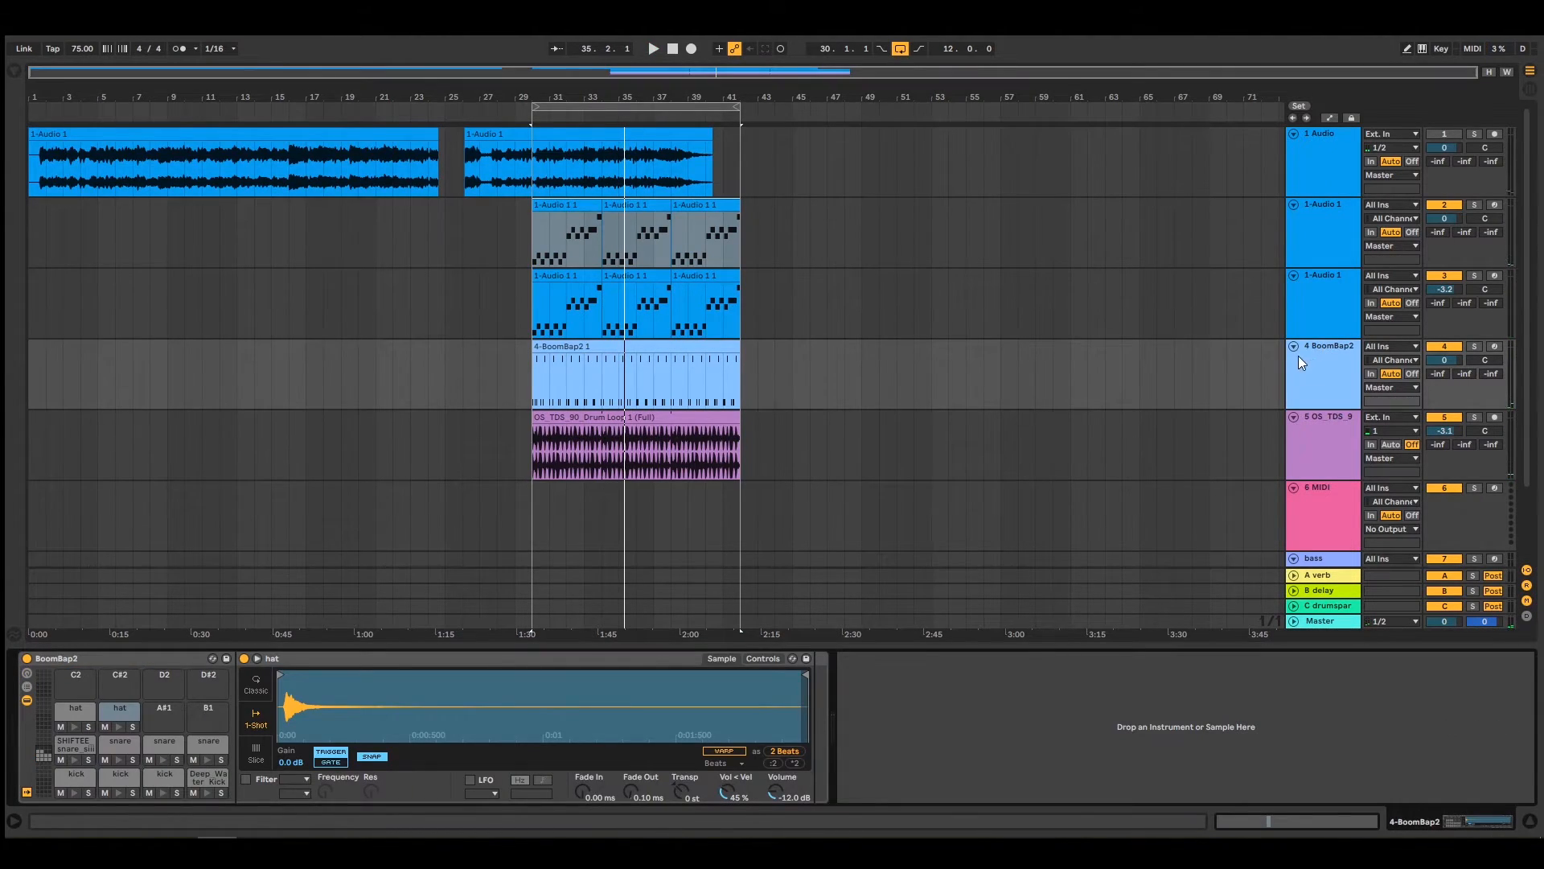
key(space)
click(89, 792)
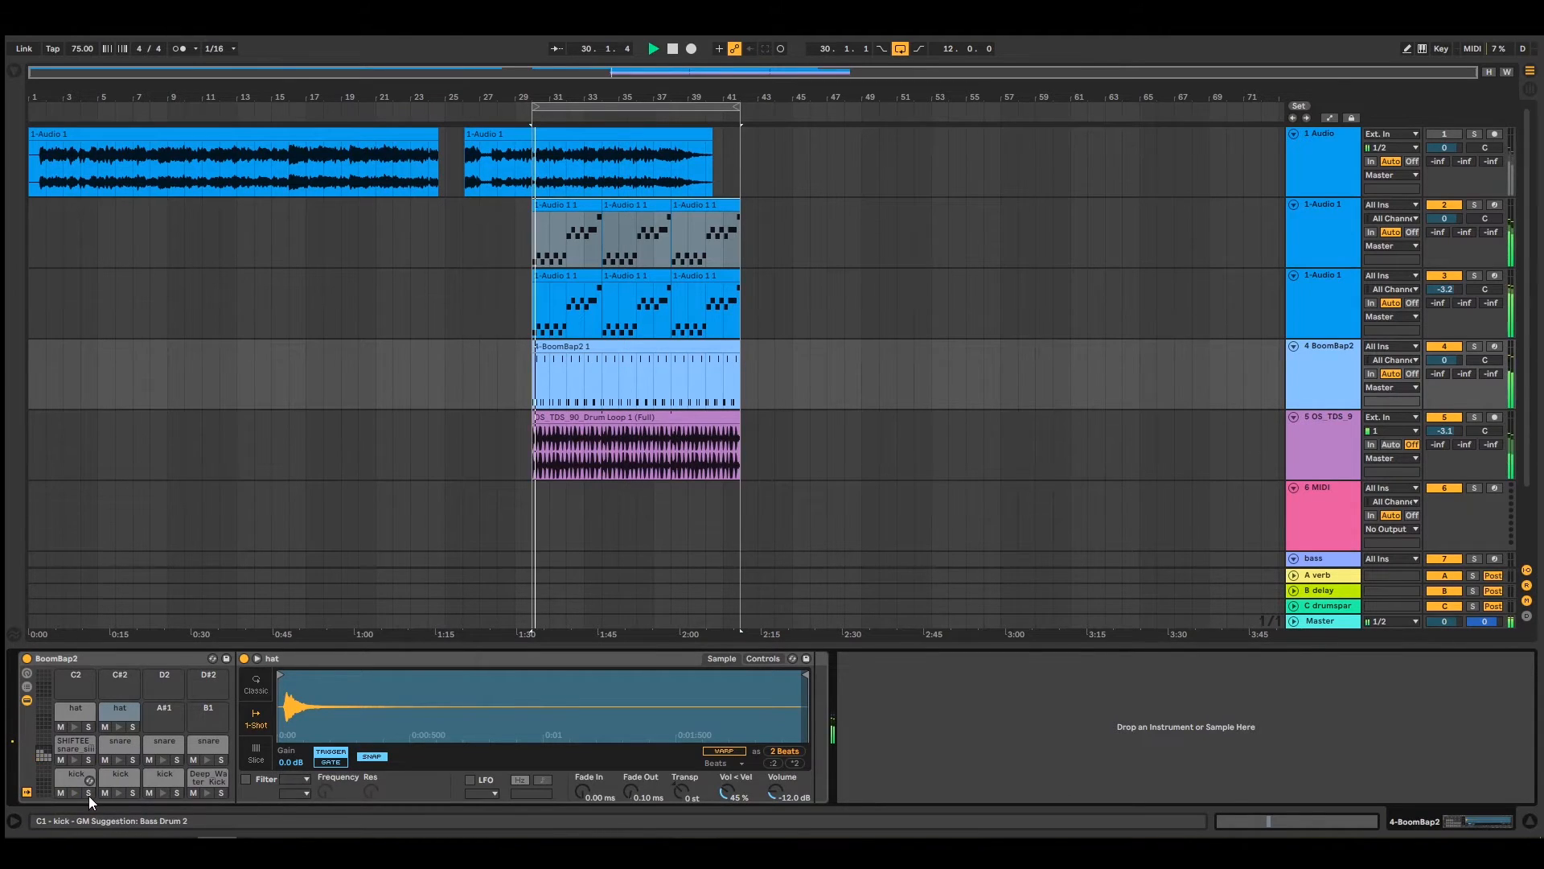
Duplicate the BoomBap2 track and solo the F#1 snare pad instead of the kick in the copy's drum rack
click(1321, 344)
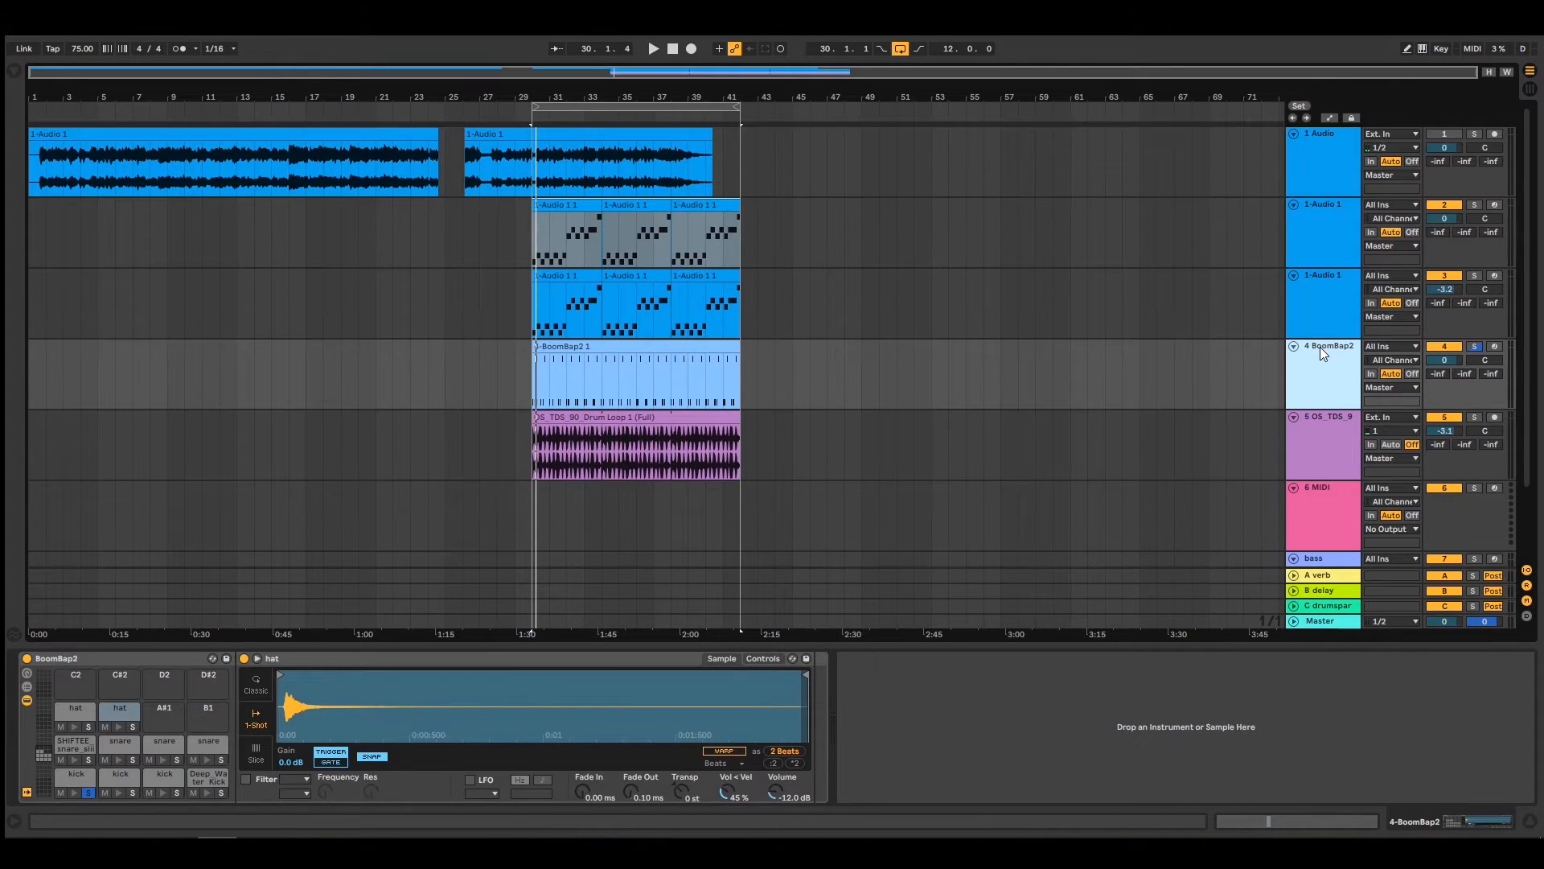
key(ctrl+d)
click(1320, 423)
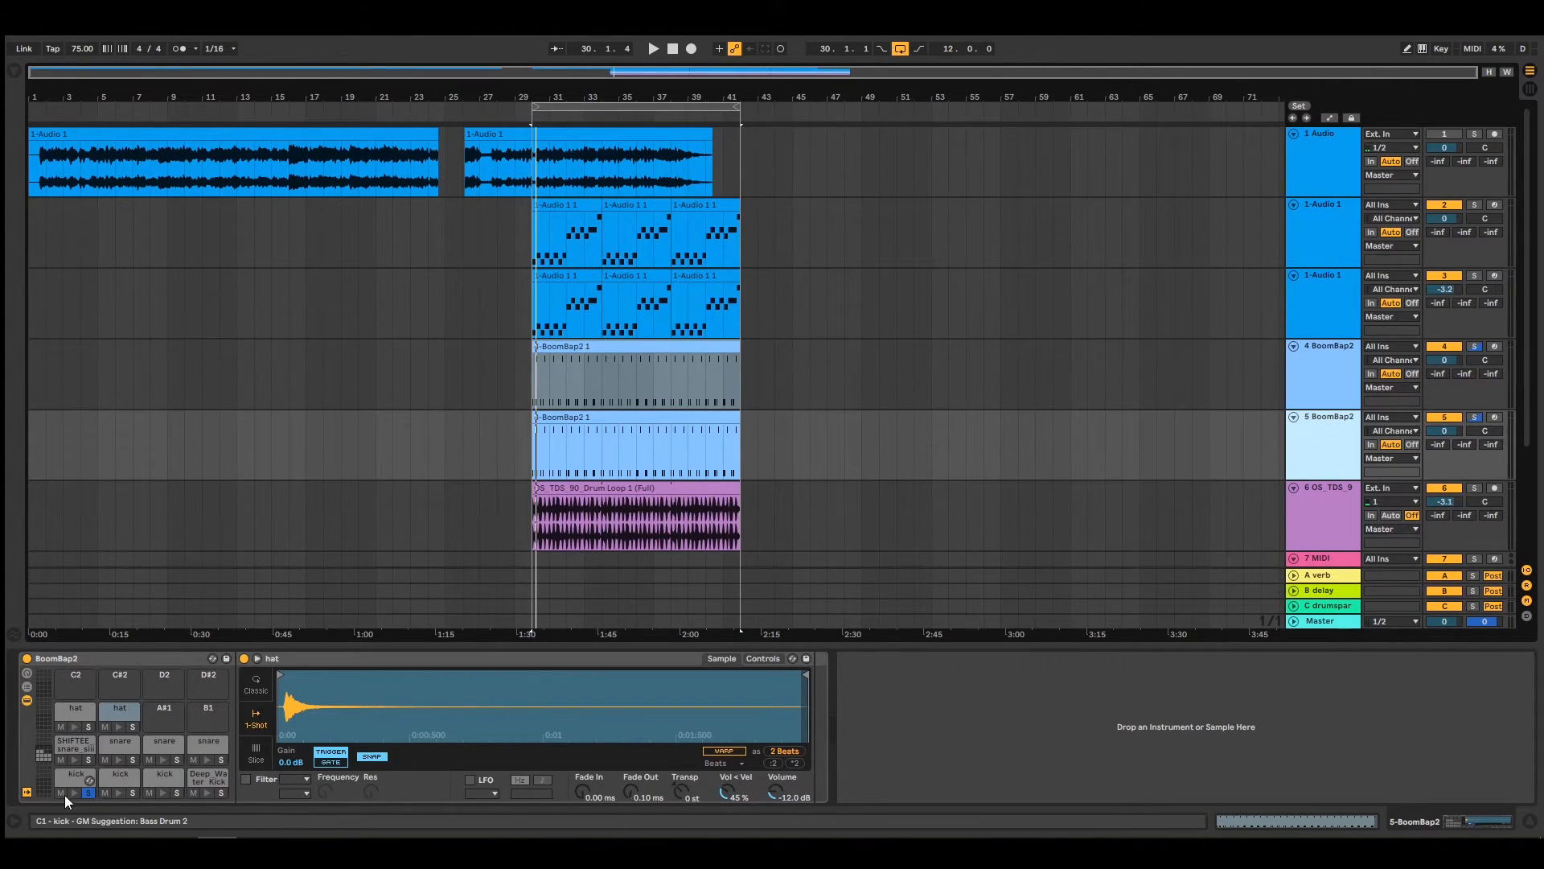
key(space)
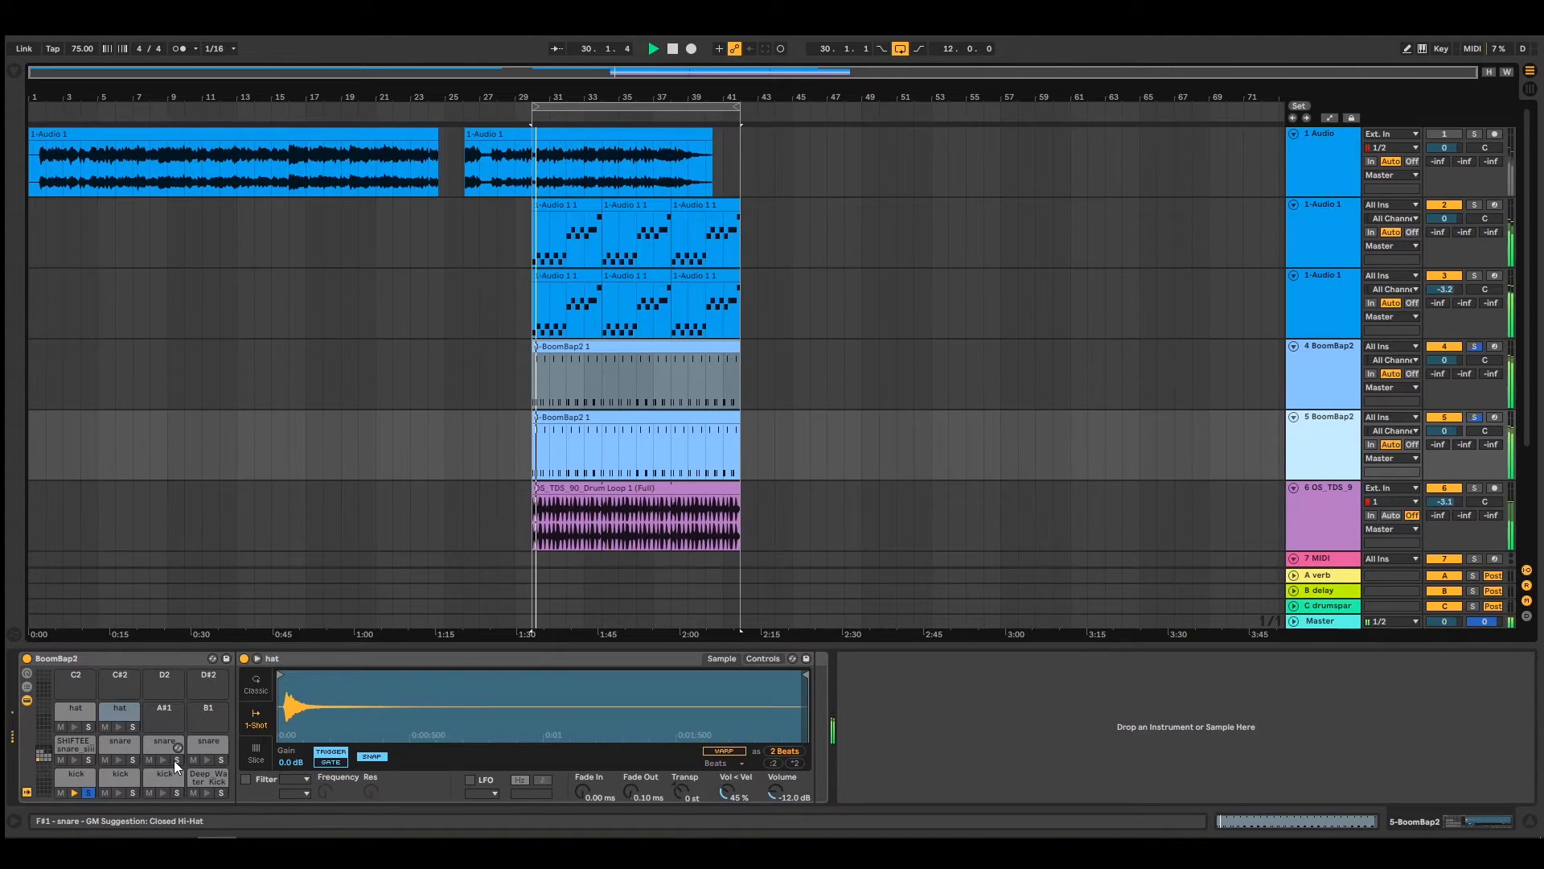
click(175, 760)
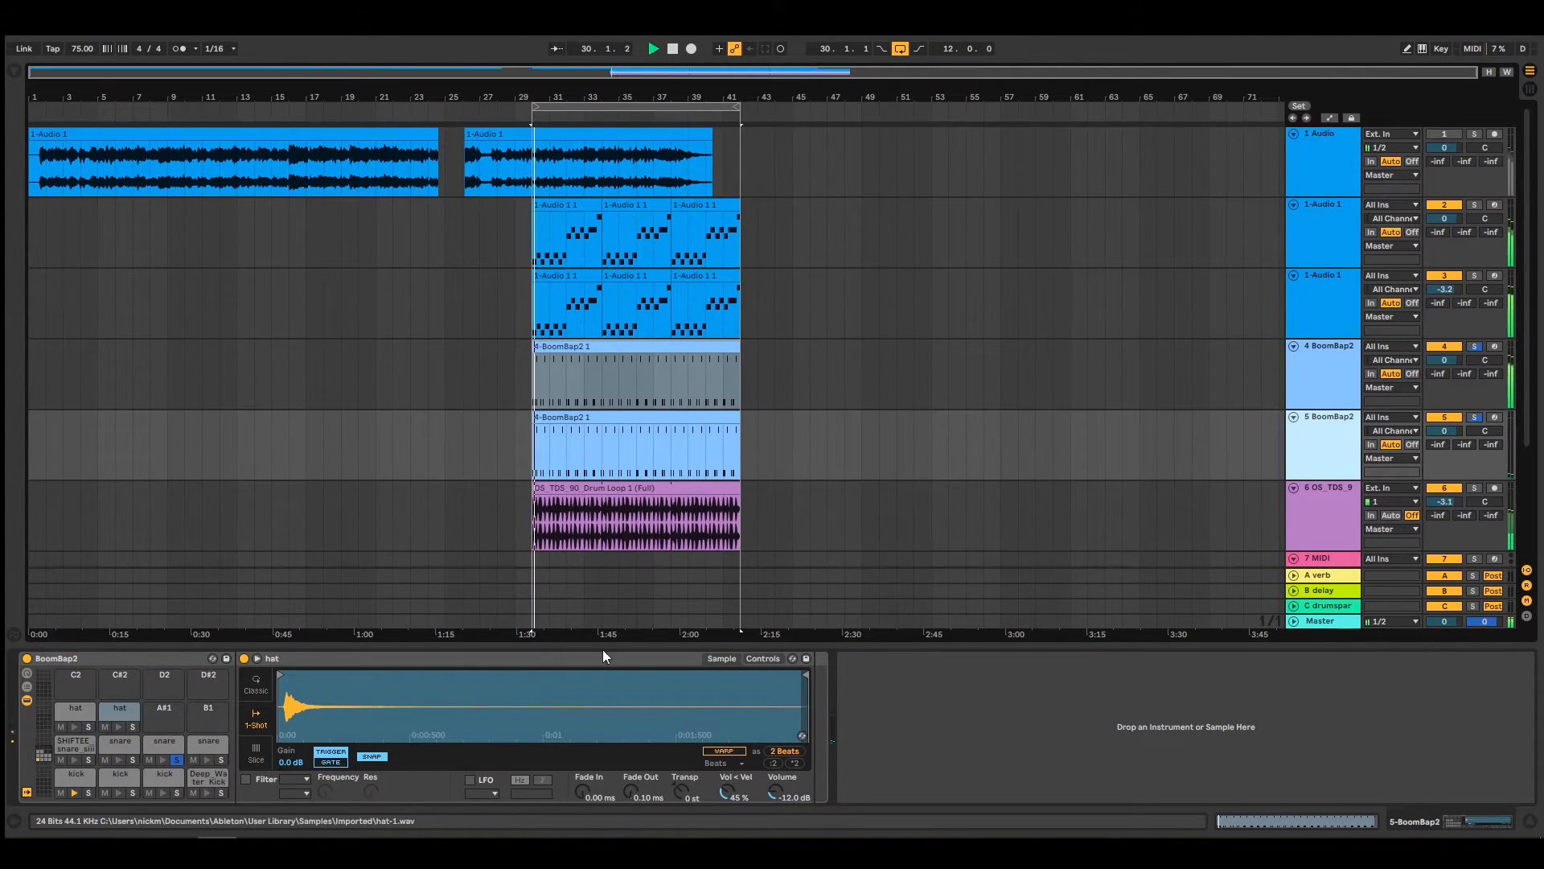
key(space)
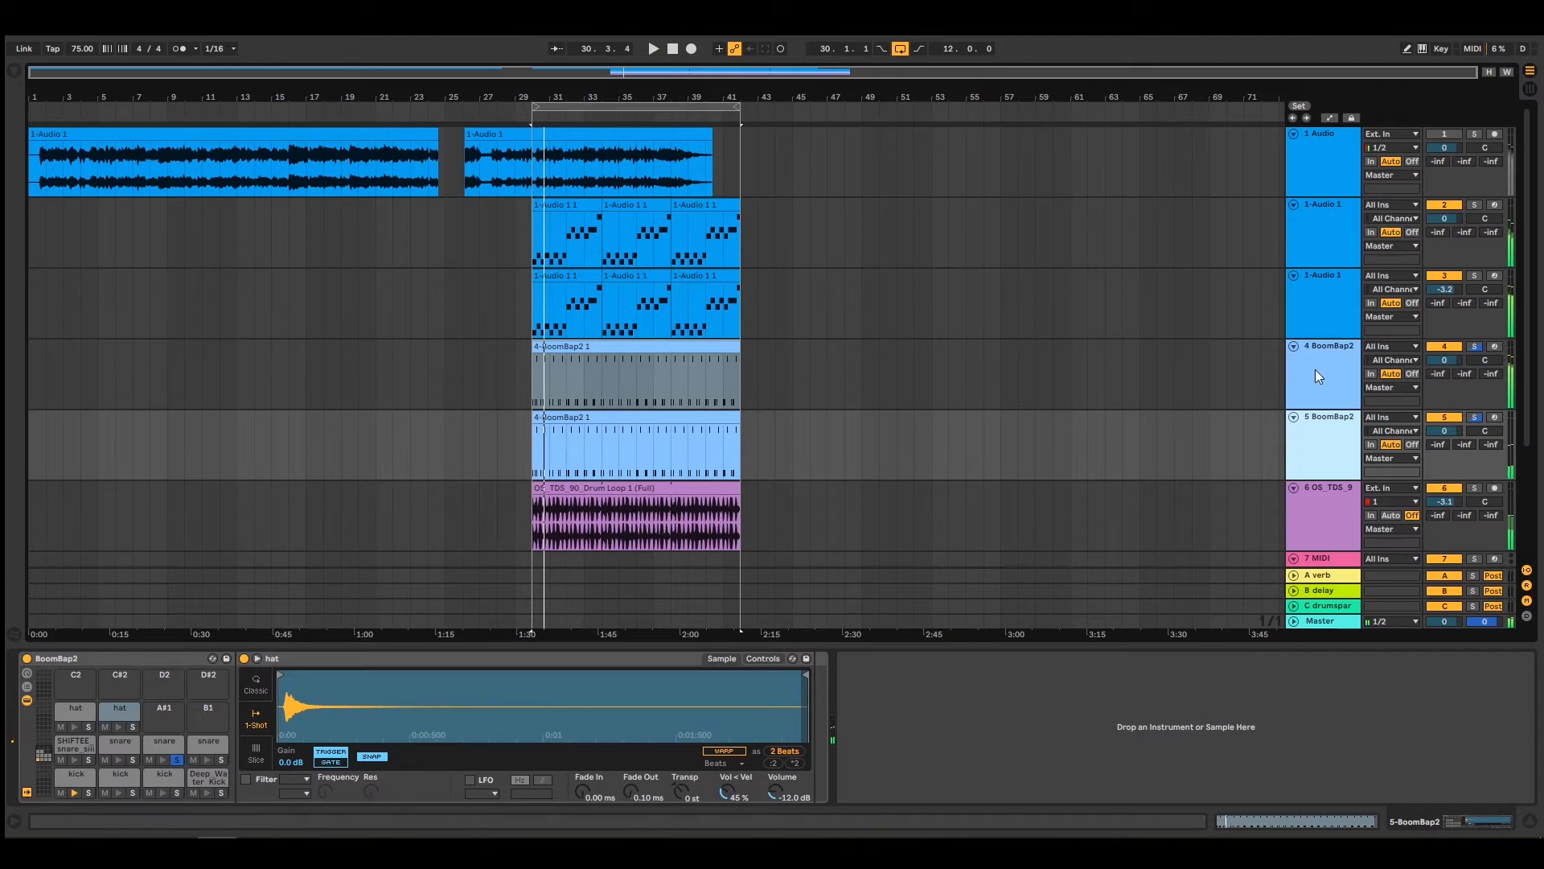
Rename the tracks from track 2 to track 6 as sample, samplebass, kik, snr and perc
click(1324, 345)
click(1324, 211)
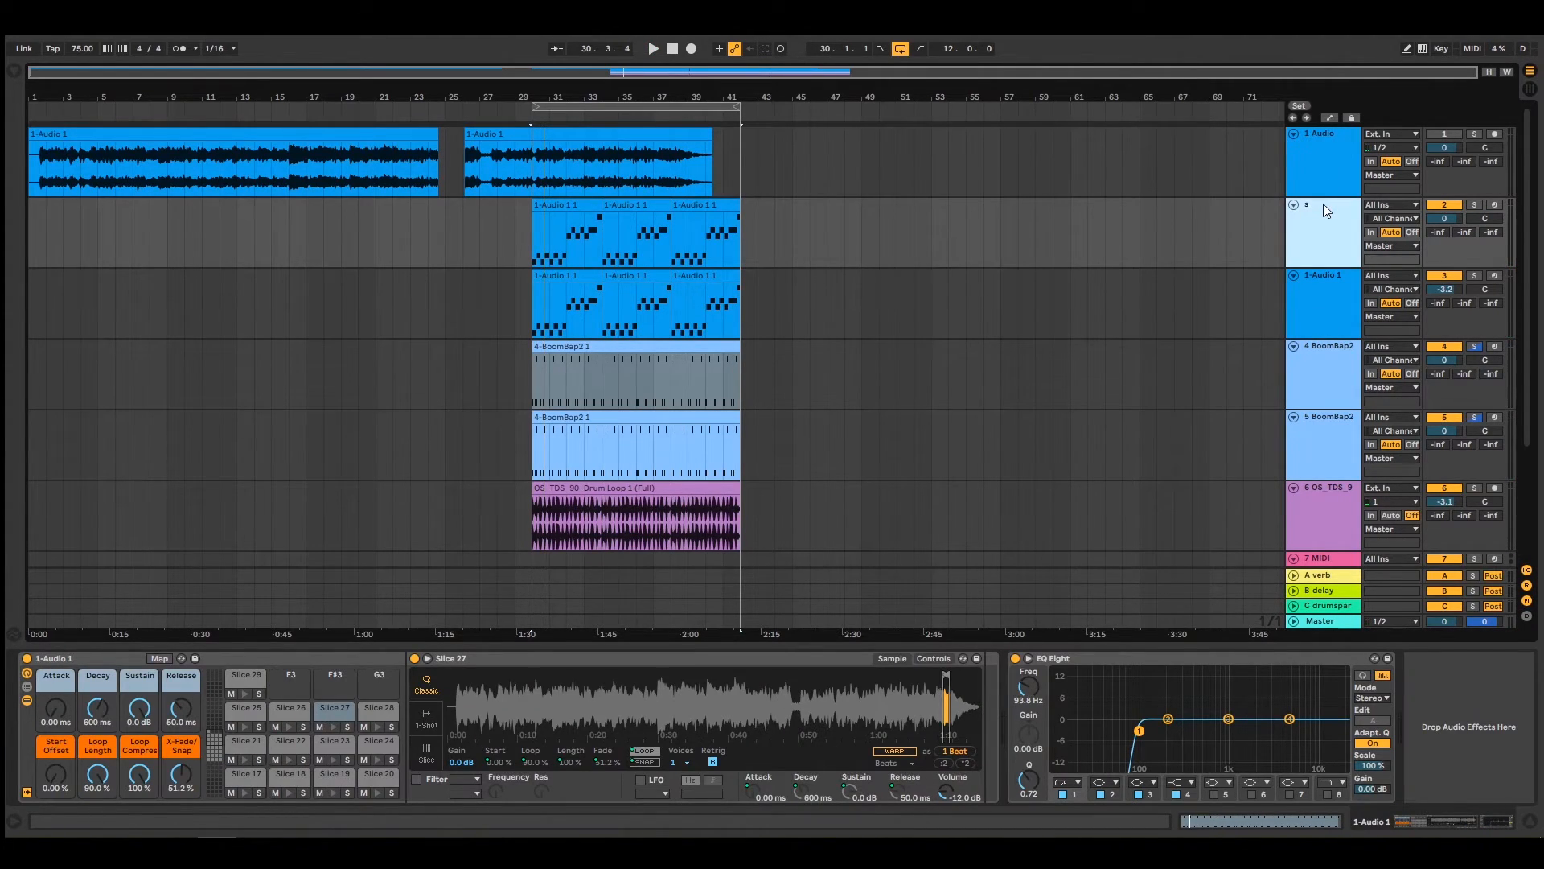
text(sample)
key(Tab)
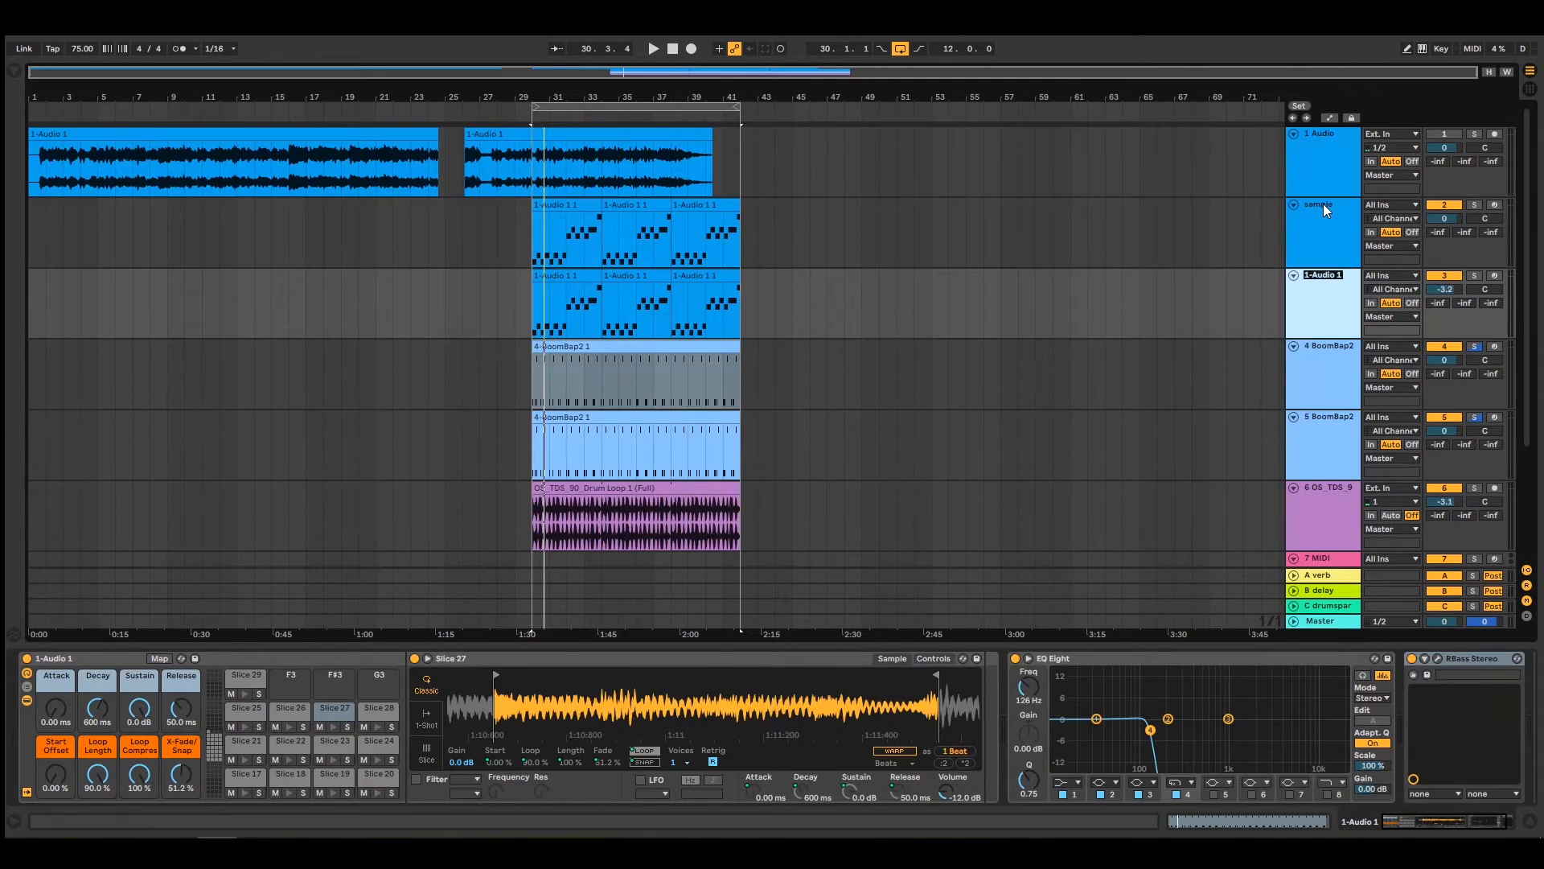
text(samplebass)
key(Tab)
text(kik)
key(Tab)
text(s)
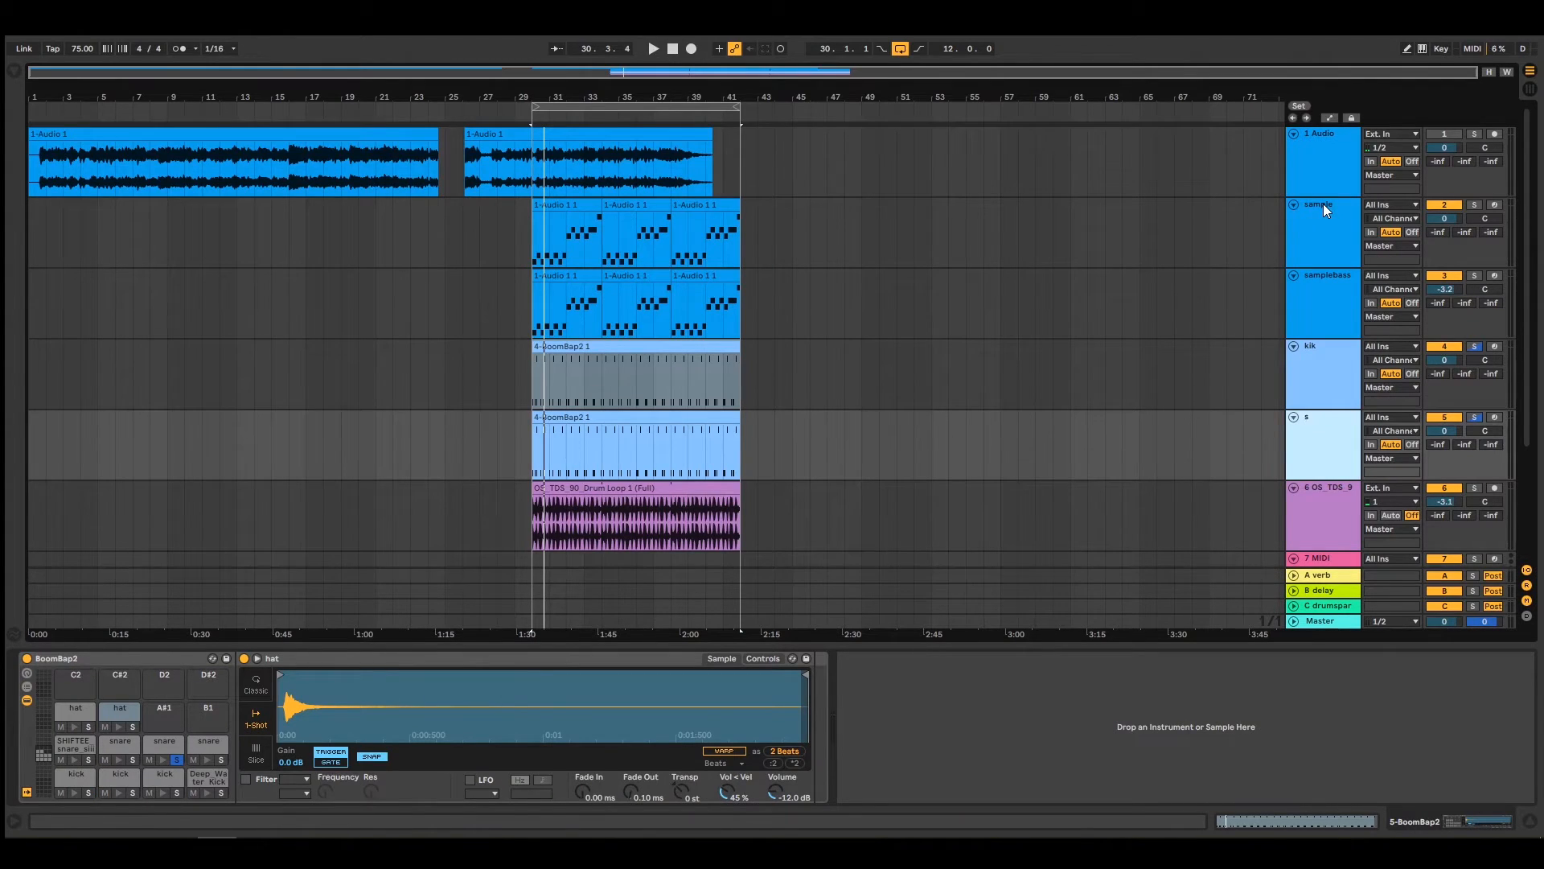
text(nr)
key(Tab)
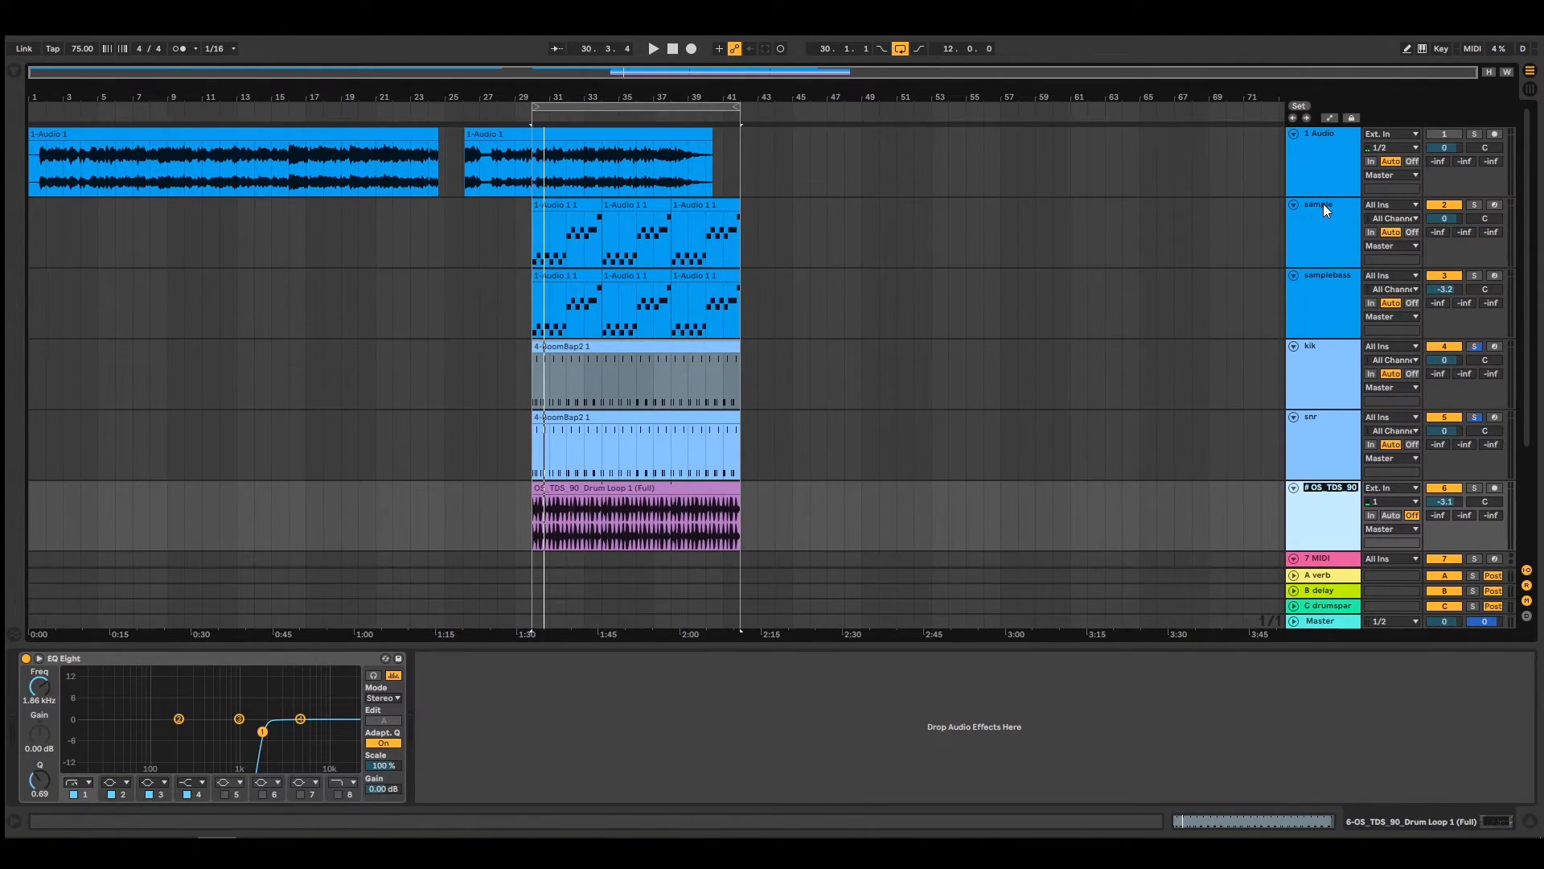
key(Return)
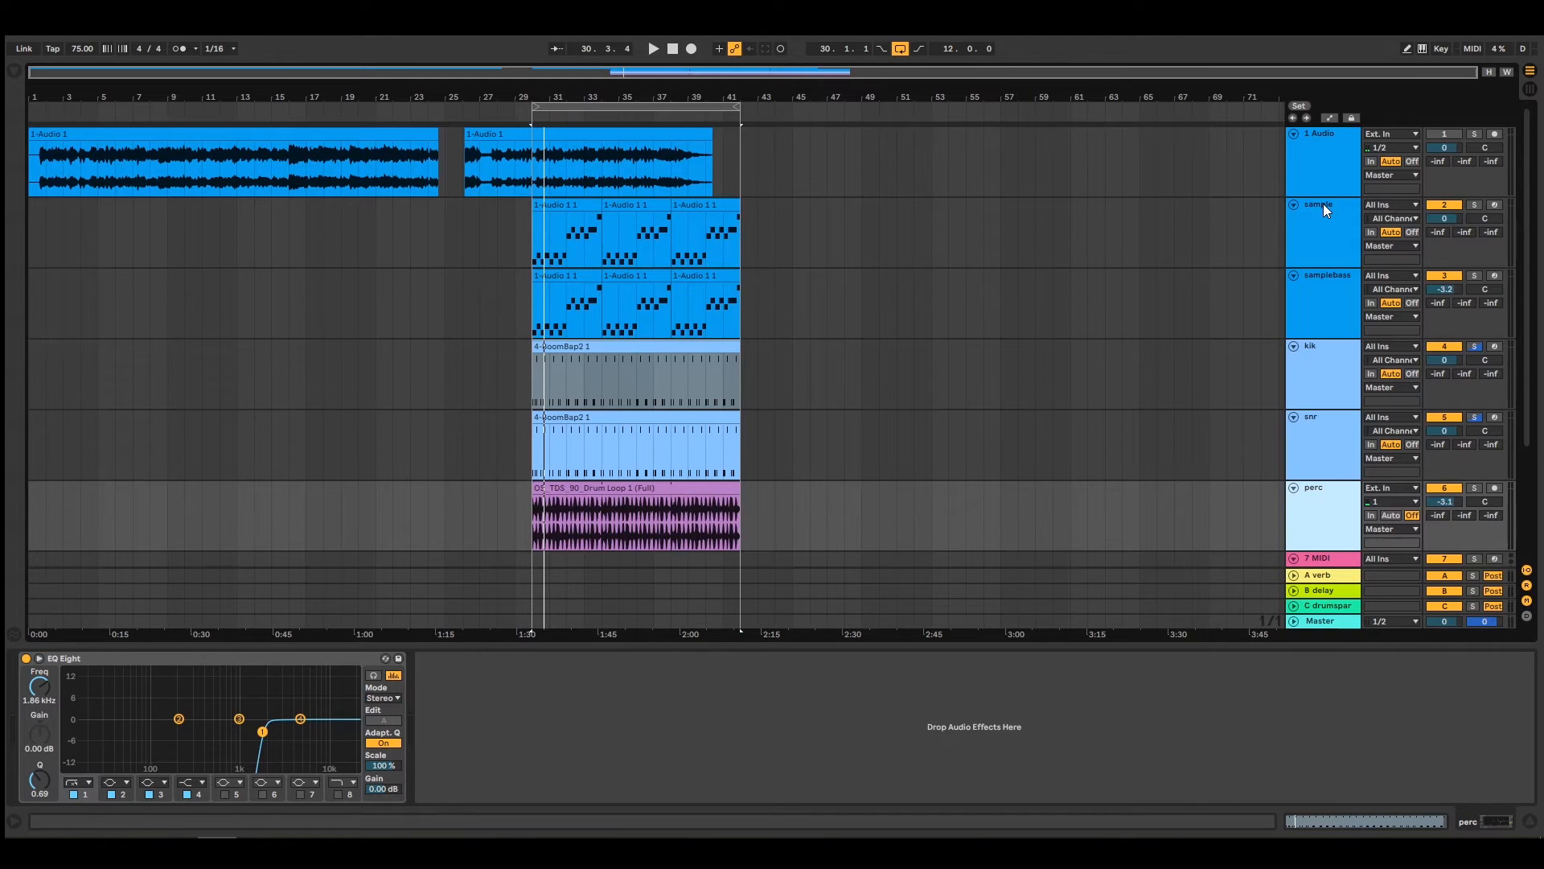
Solo the kik track during loop playback and add EQ Eight from the Favorites collection to it
scroll(916, 290, down, 1)
key(space)
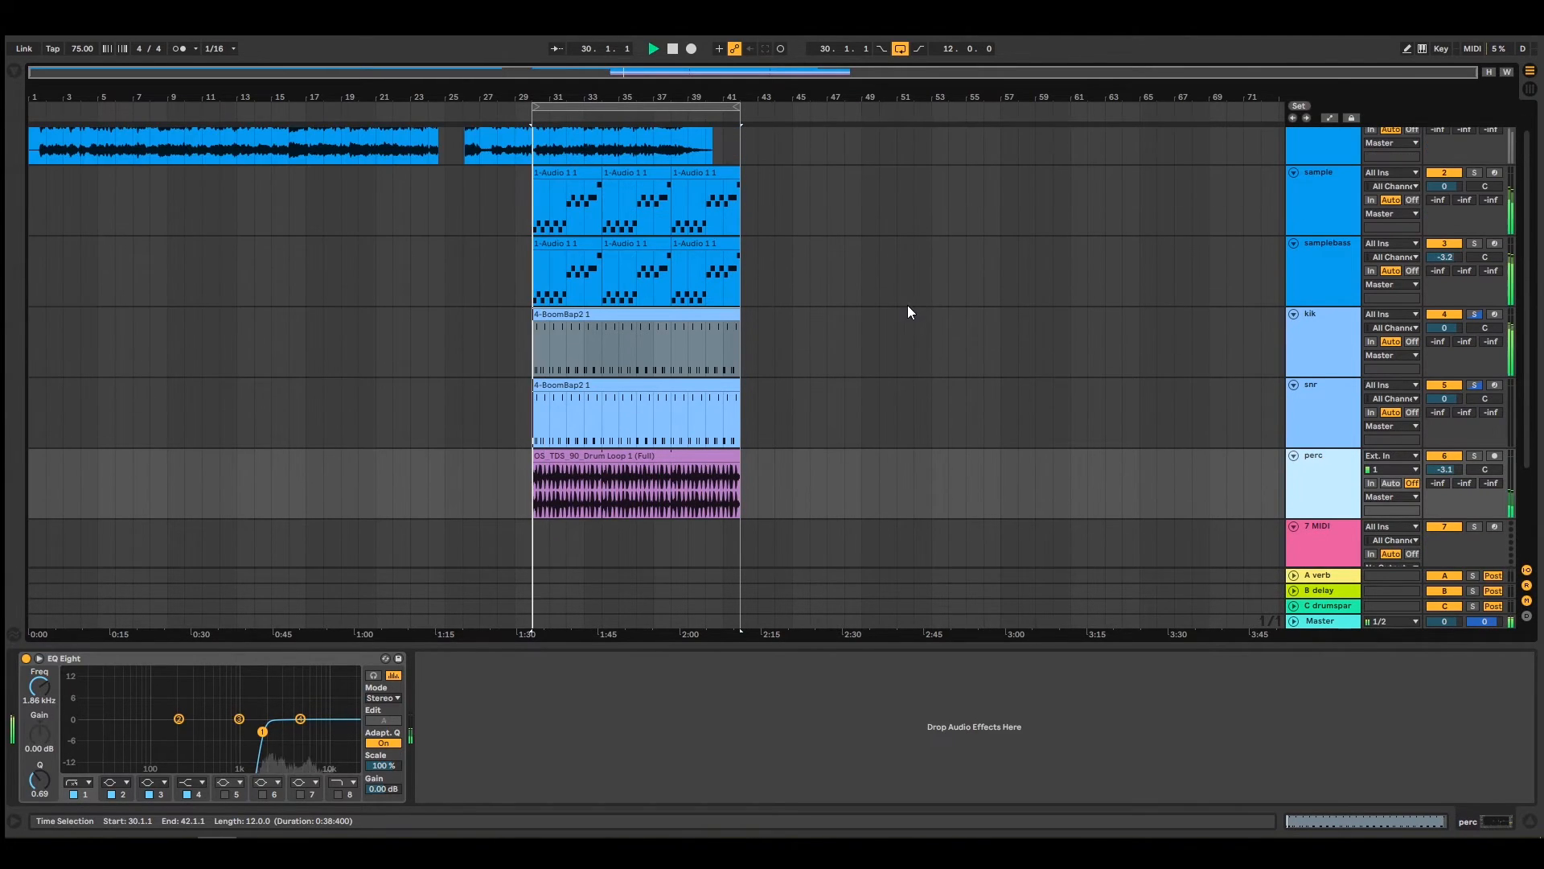
click(1325, 315)
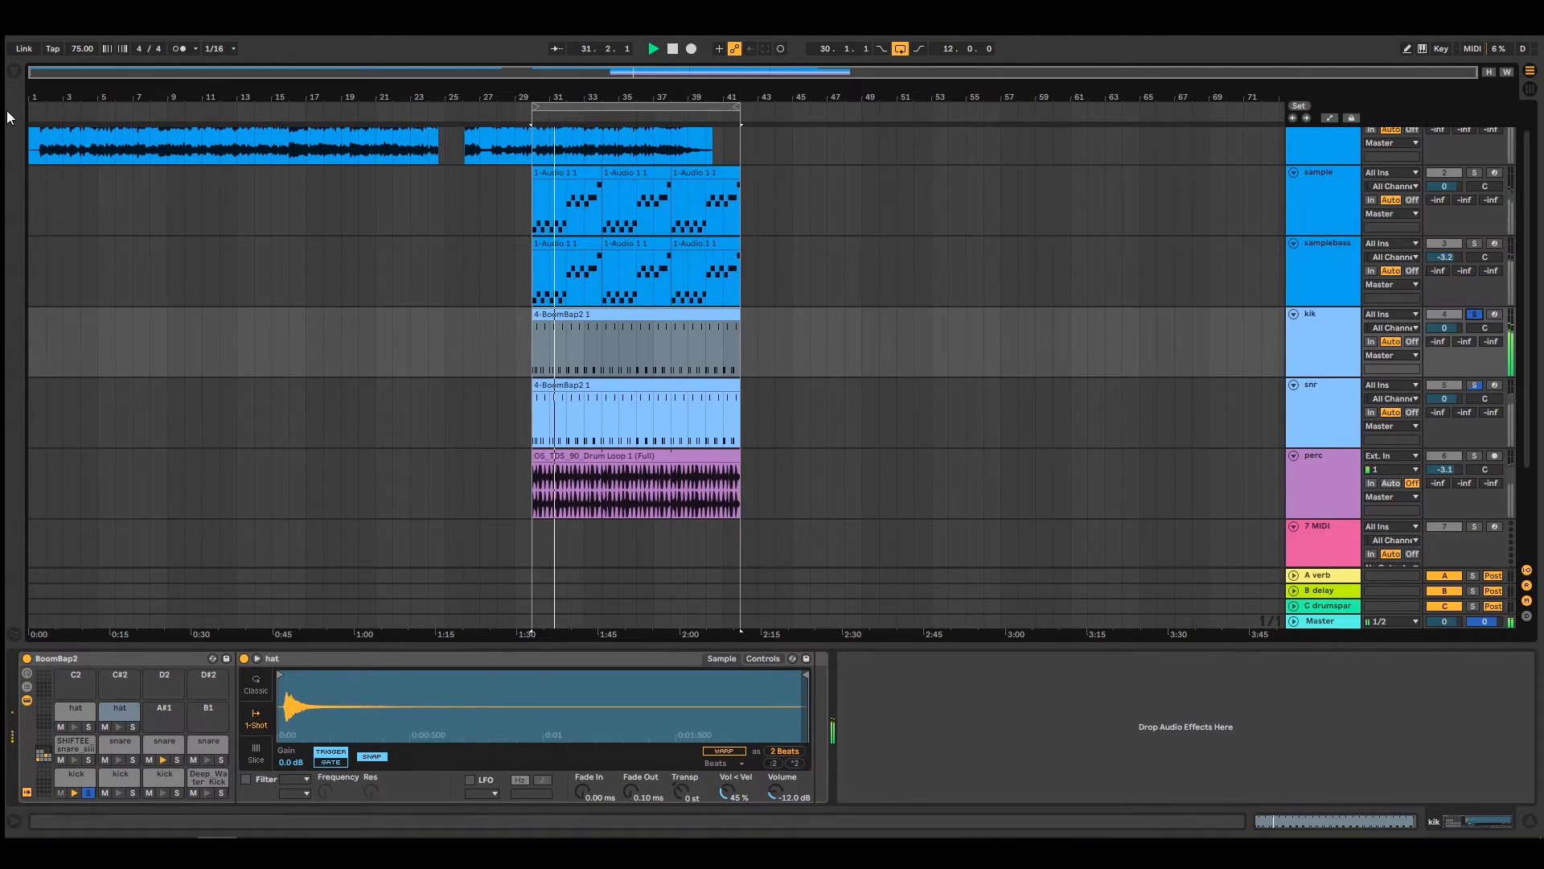
click(13, 72)
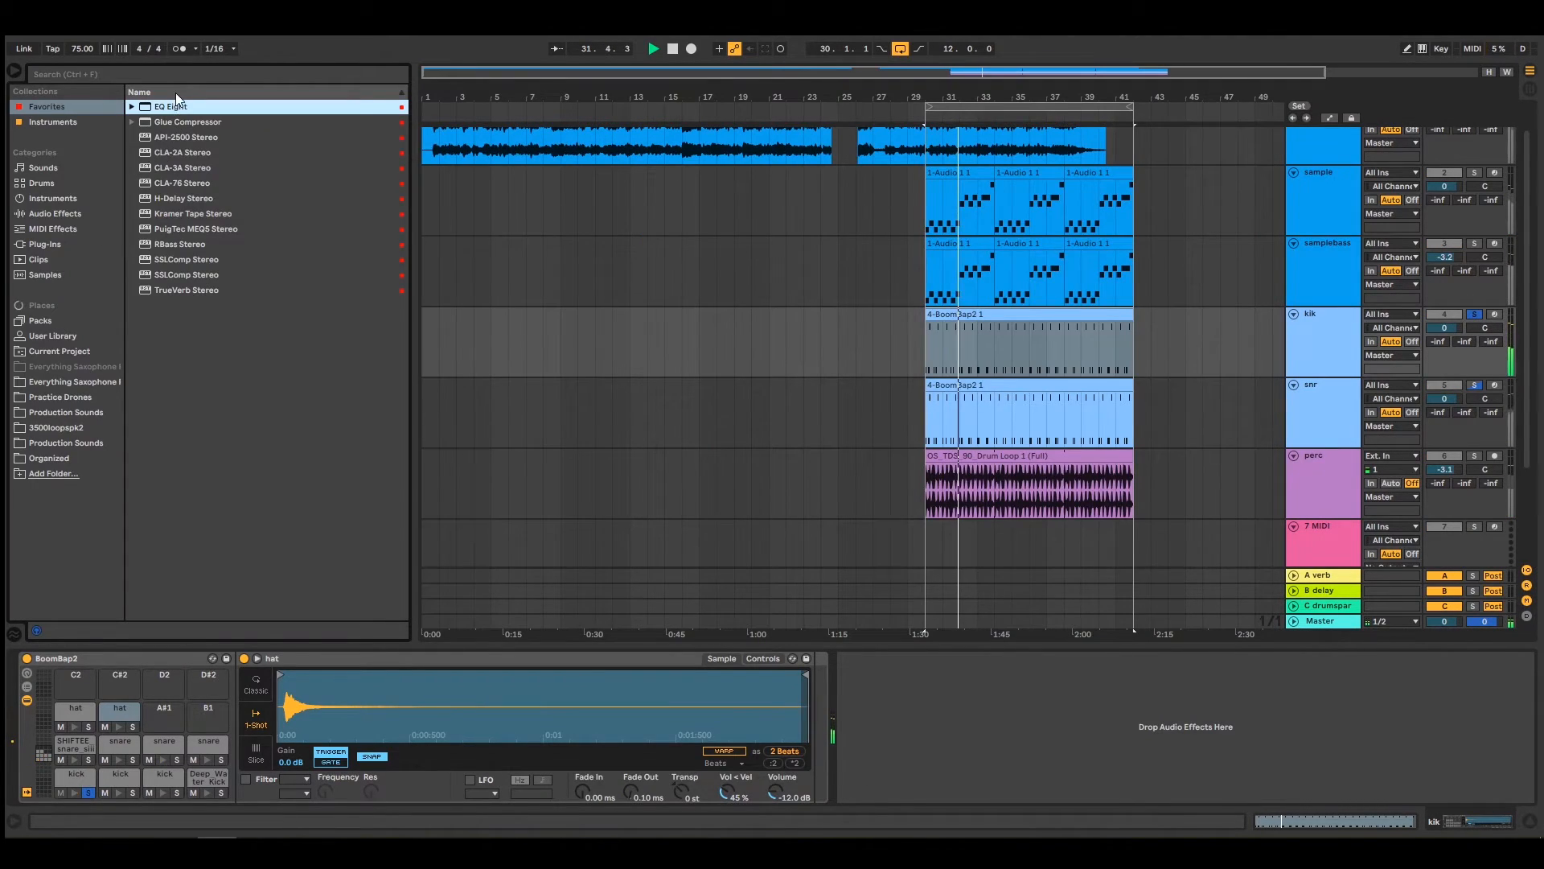
drag(167, 107, 1092, 687)
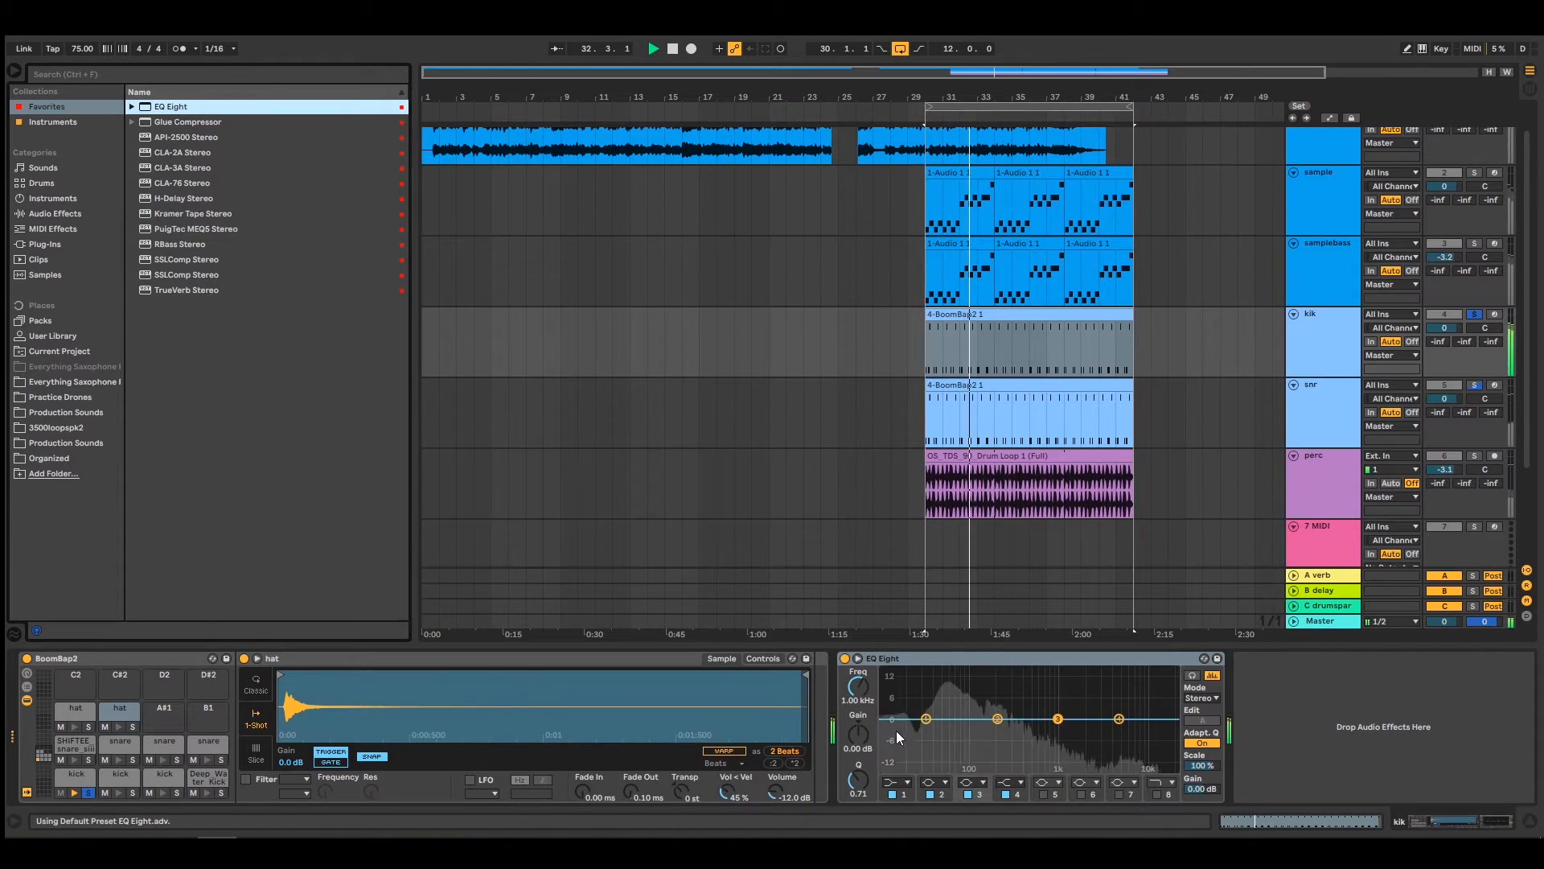
Set band 4 of the kik track's EQ Eight to a steep high-cut at 3.52 kHz
click(1020, 783)
click(1015, 769)
mouse_move(1120, 730)
mouse_down()
mouse_move(1063, 730)
mouse_move(1105, 730)
mouse_up()
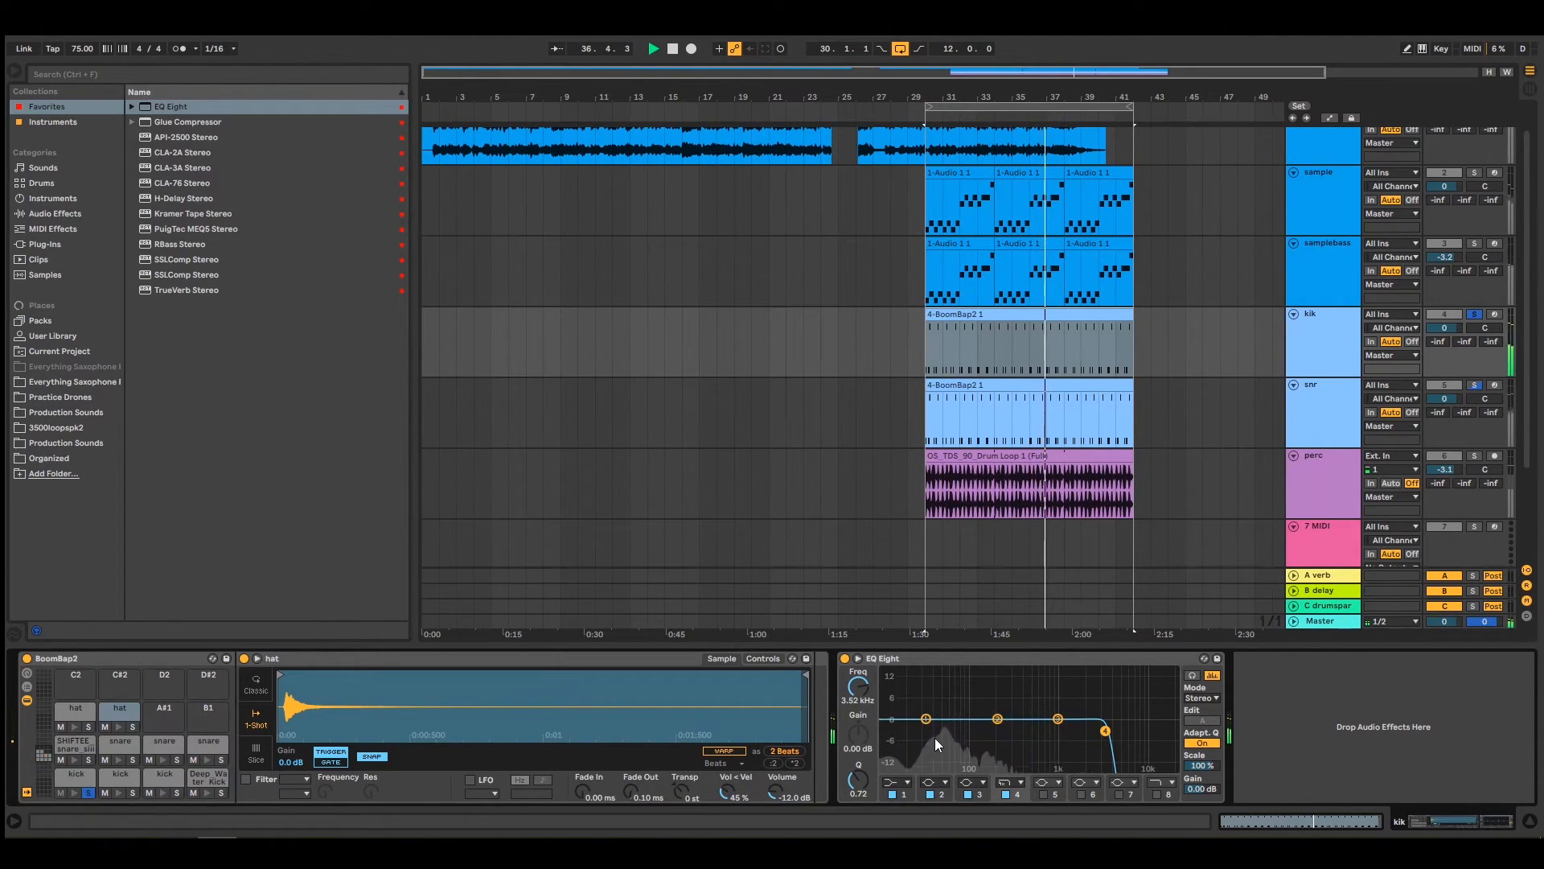
Set band 1 of the kik track's EQ Eight to a bell at 84.8 Hz with -4.52 dB gain and a Q of 4.08
drag(931, 720, 964, 718)
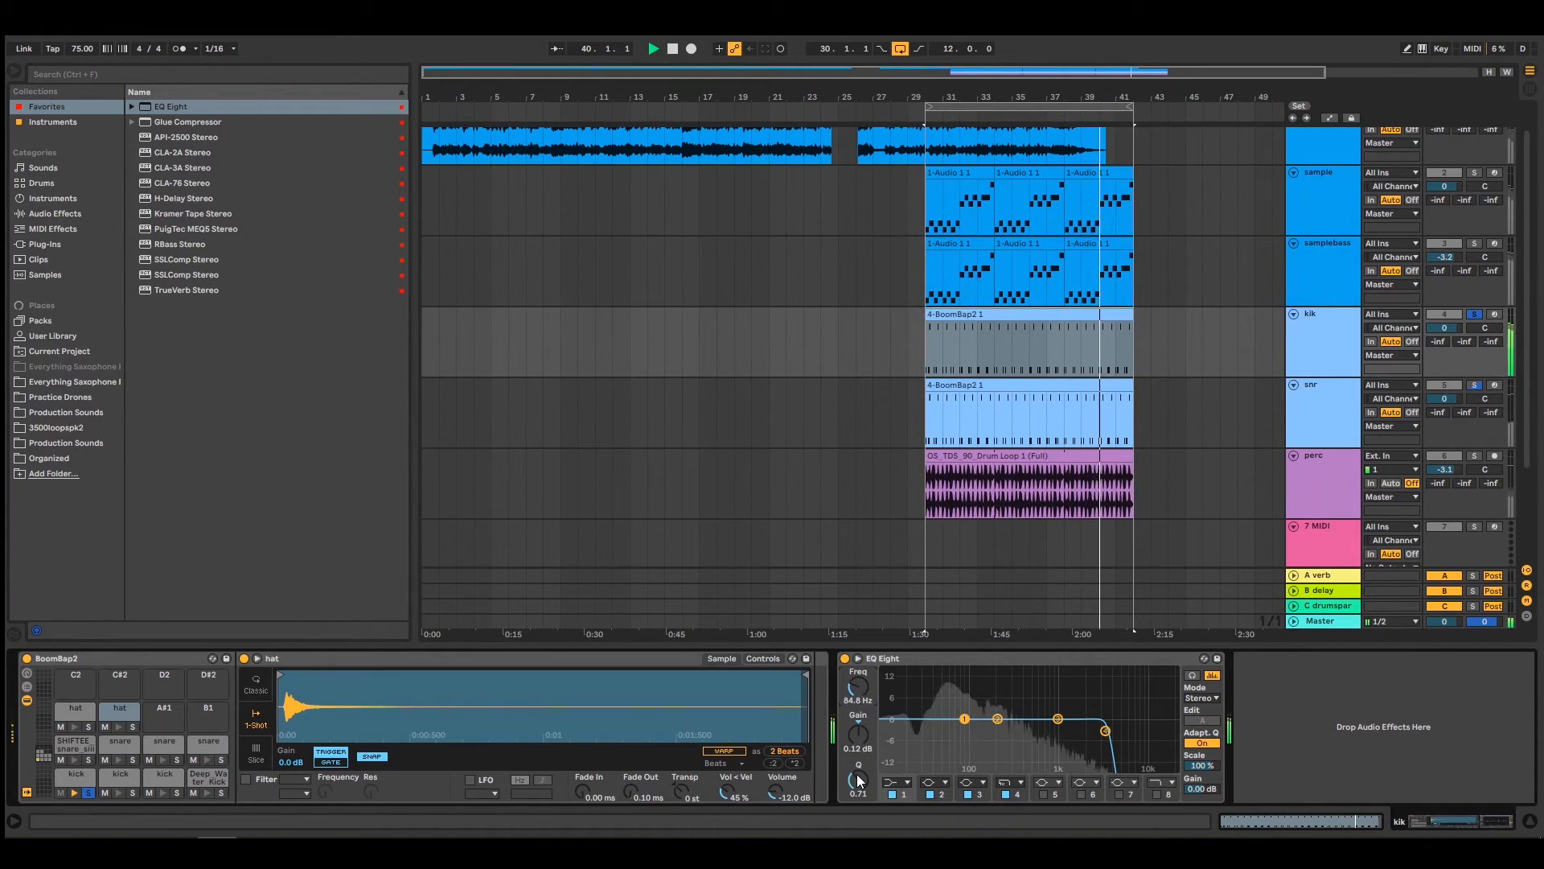
drag(858, 780, 859, 796)
mouse_move(859, 727)
mouse_down()
mouse_move(859, 741)
mouse_move(859, 727)
mouse_up()
click(907, 781)
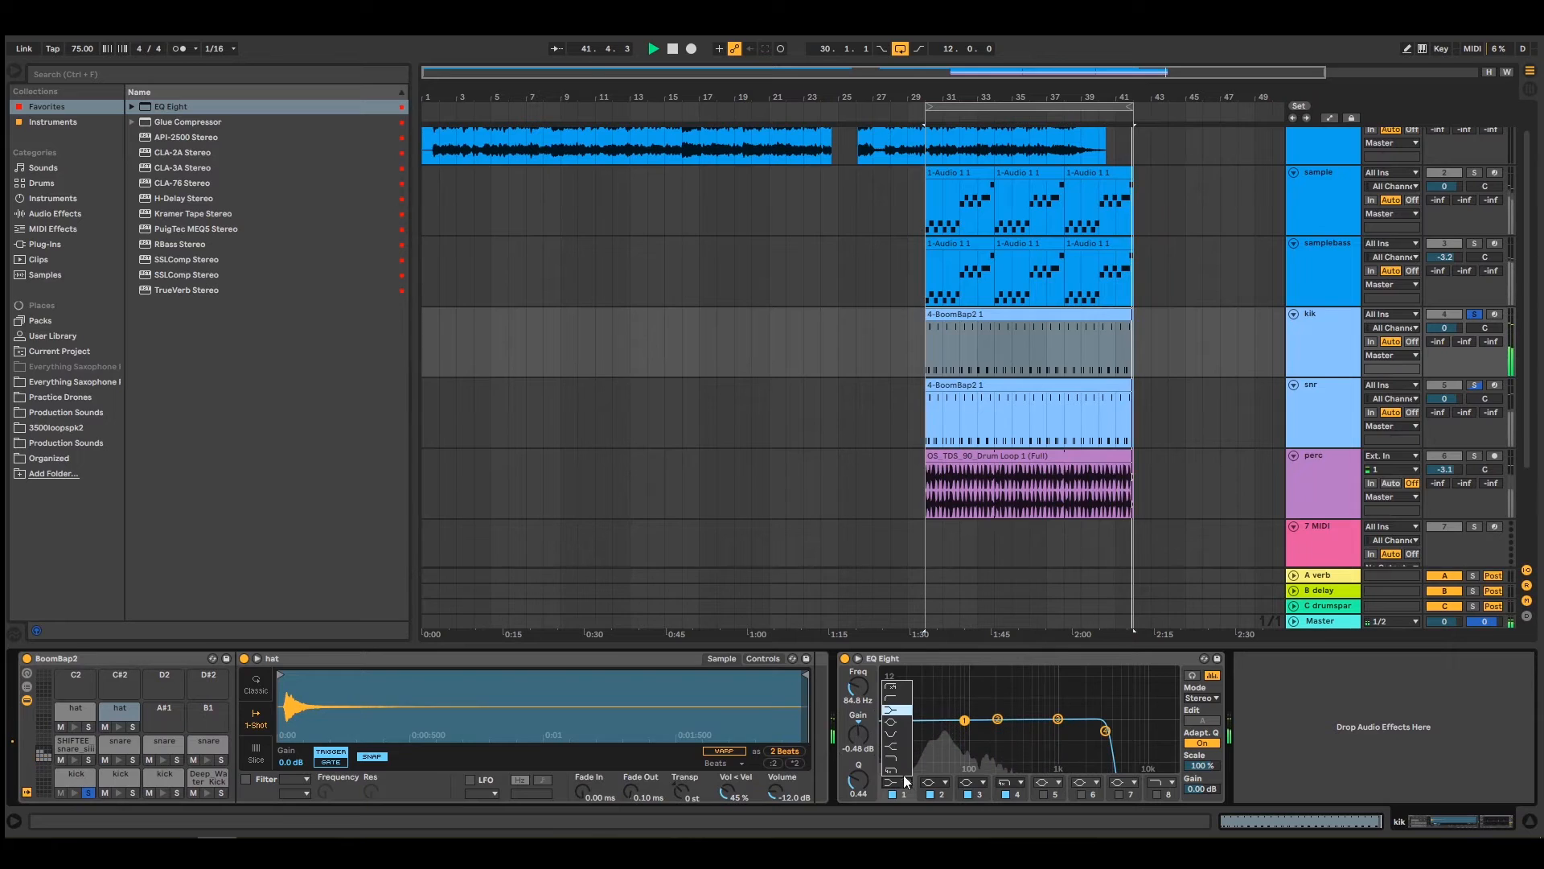
click(893, 722)
mouse_move(856, 734)
mouse_down()
mouse_move(865, 790)
mouse_move(864, 740)
mouse_up()
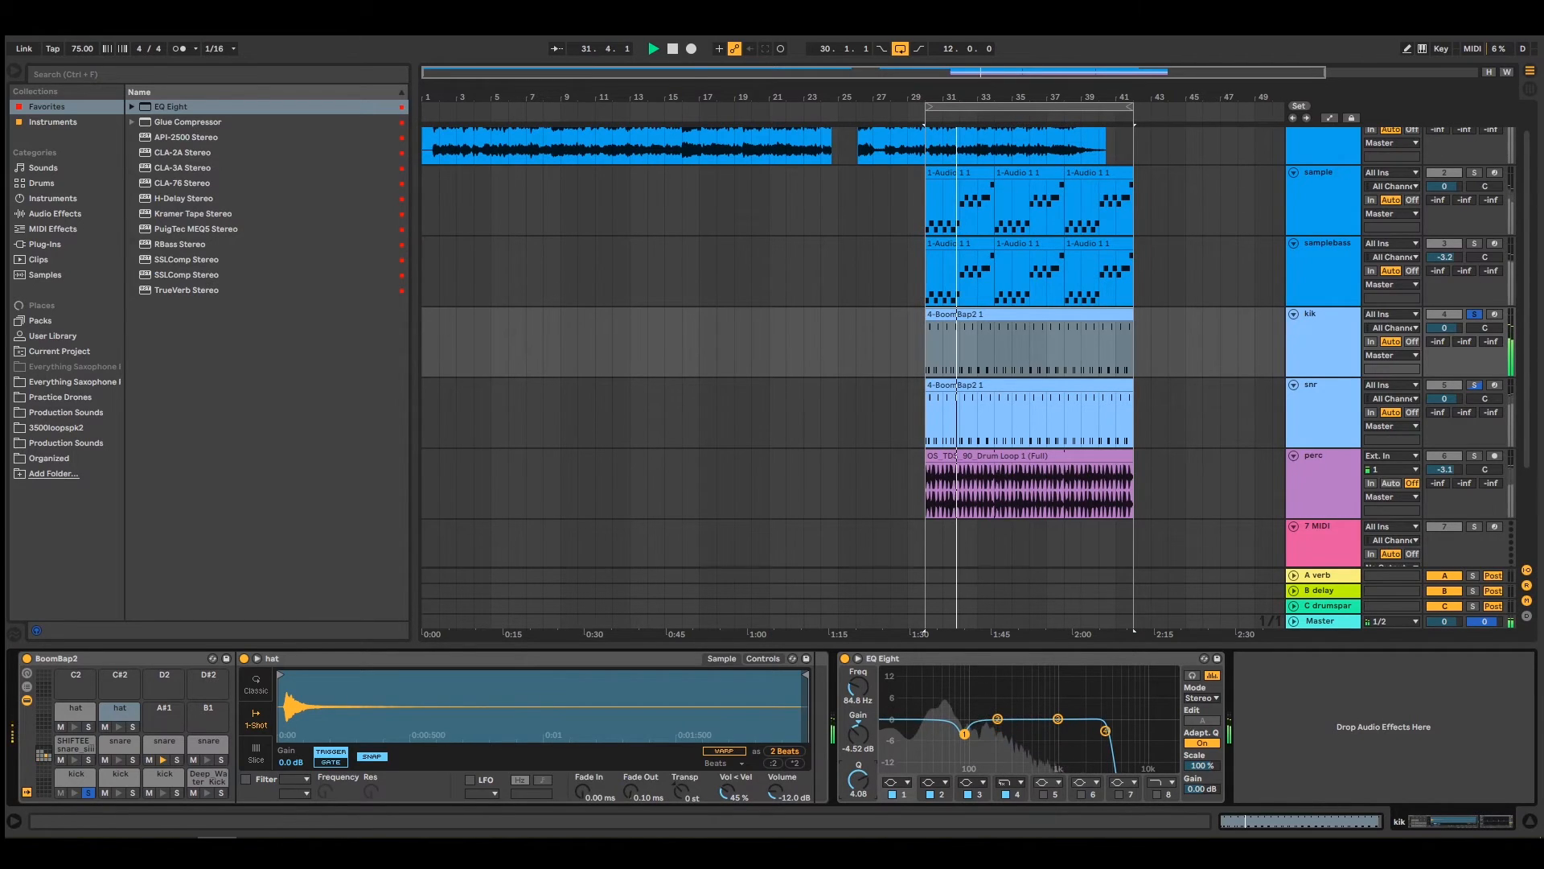
Change band 1 of the kik track's EQ Eight to -9.05 dB at 80.0 Hz, then unsolo the track and stop playback
drag(860, 688, 858, 752)
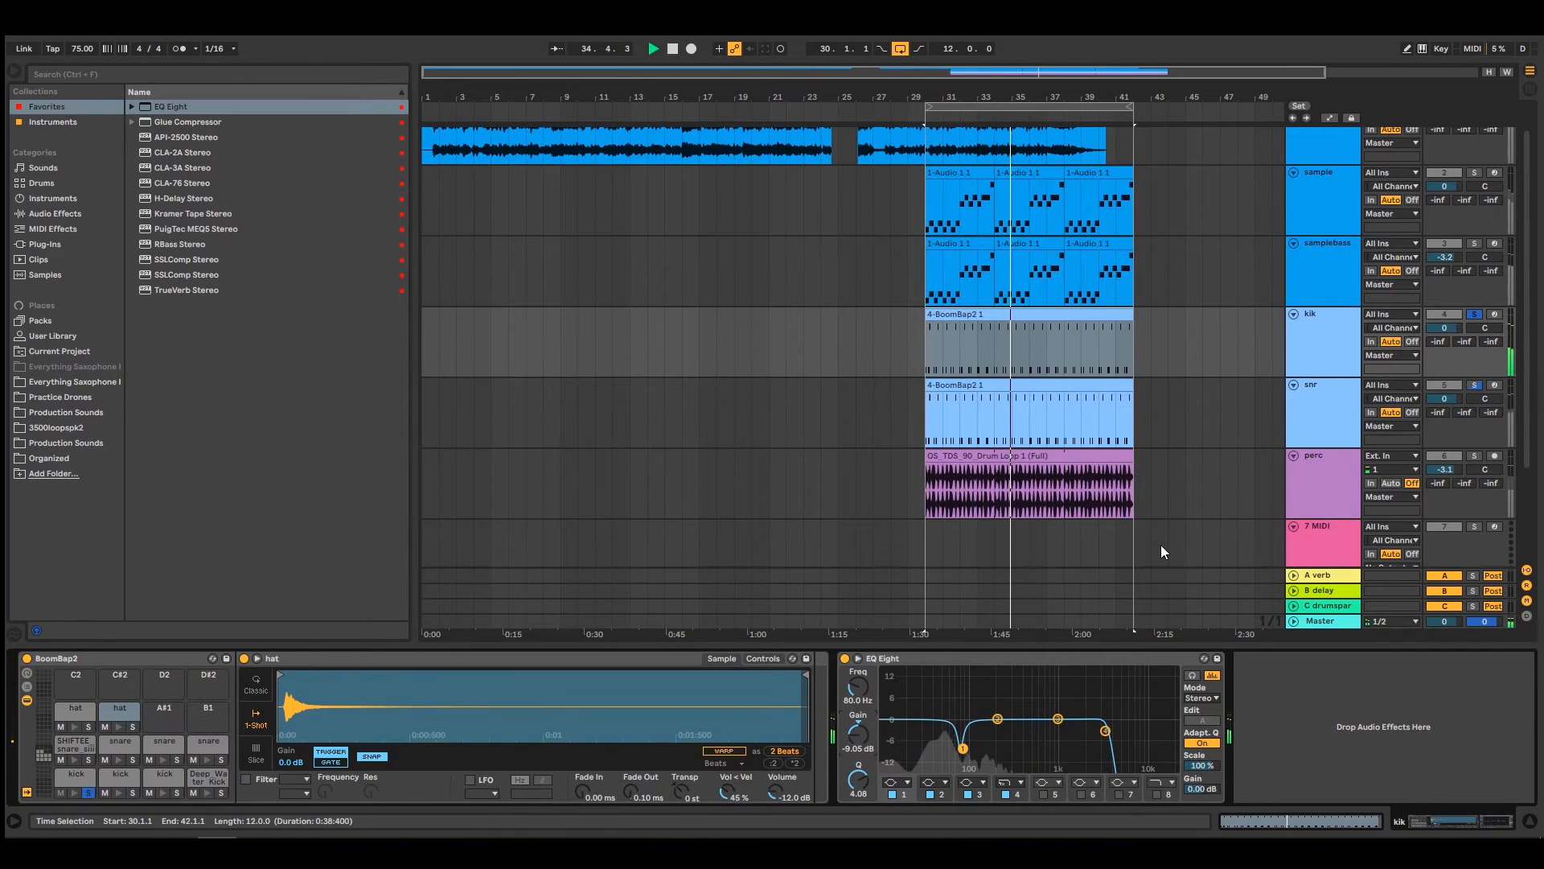
click(1471, 315)
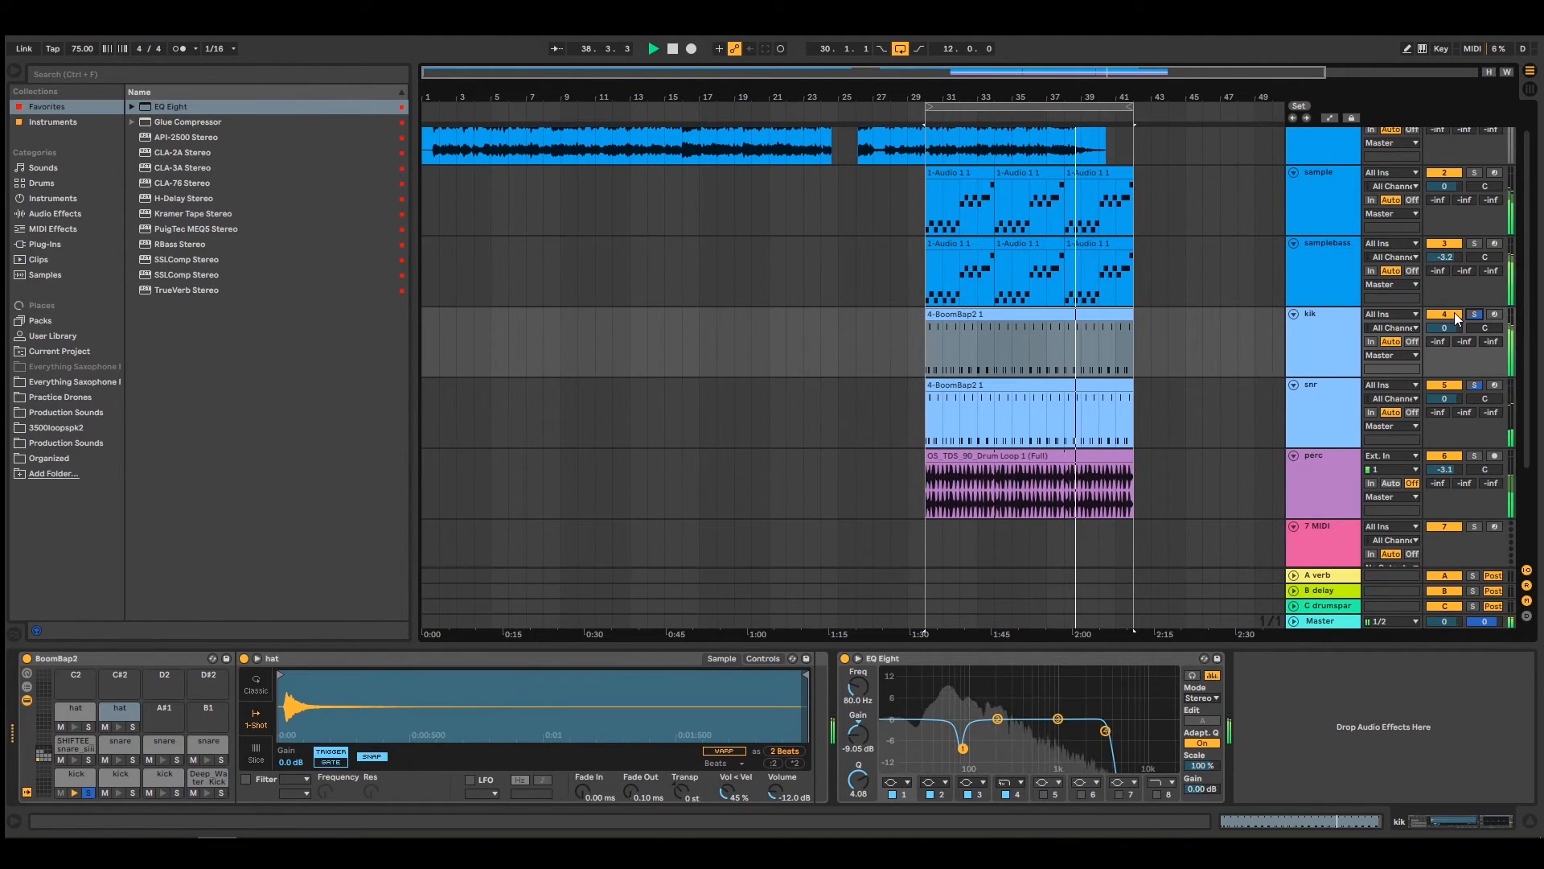
key(space)
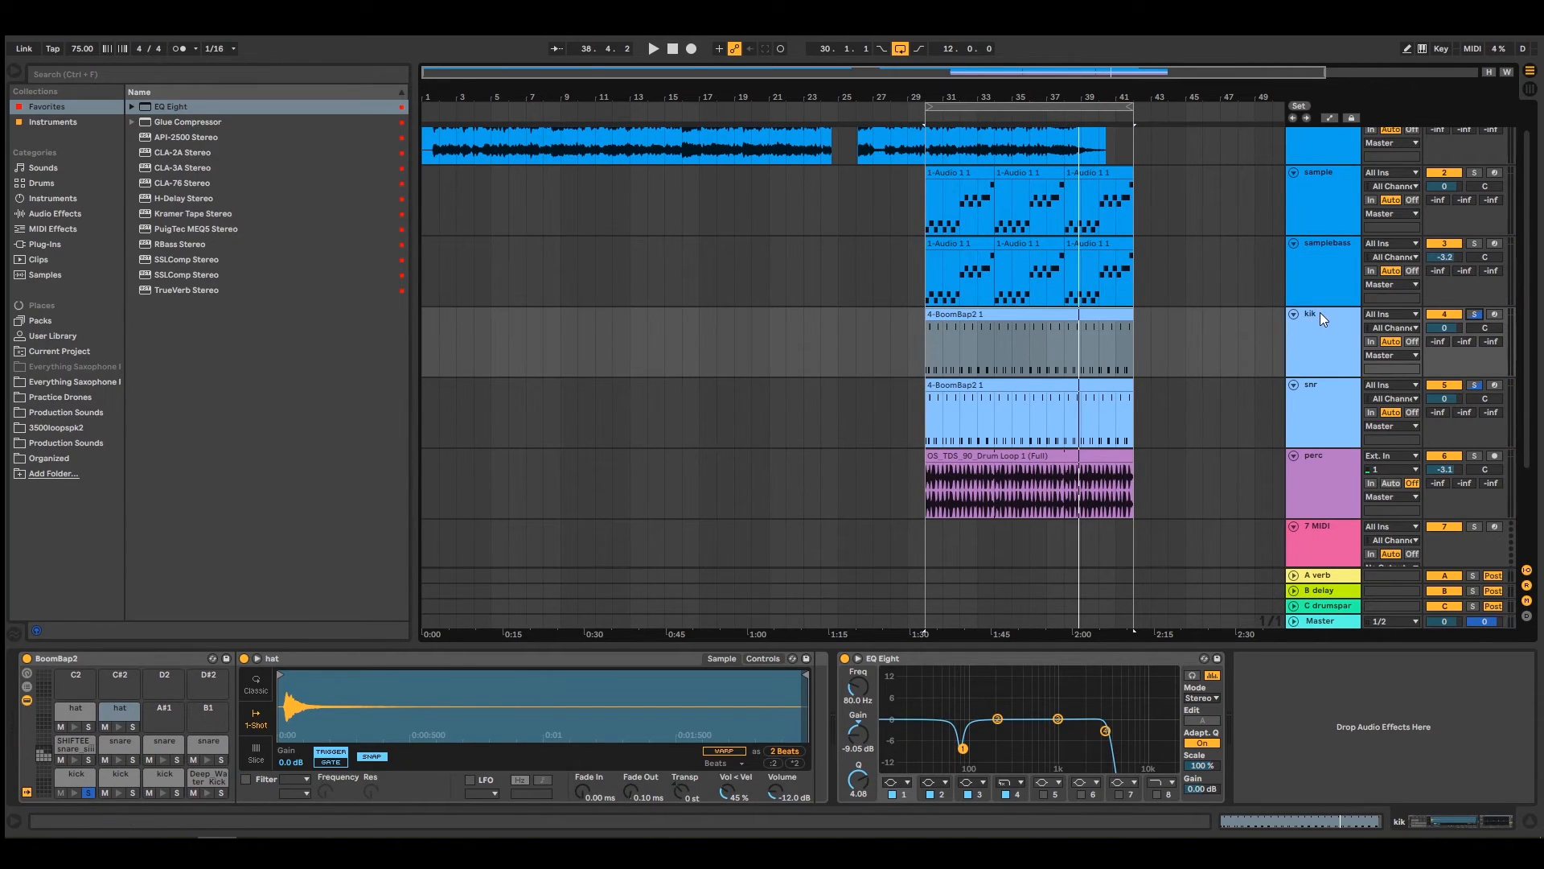
Solo the snr track during loop playback, select its soloed snare pad, lower the track volume to -6.0 dB and unsolo it
click(1314, 386)
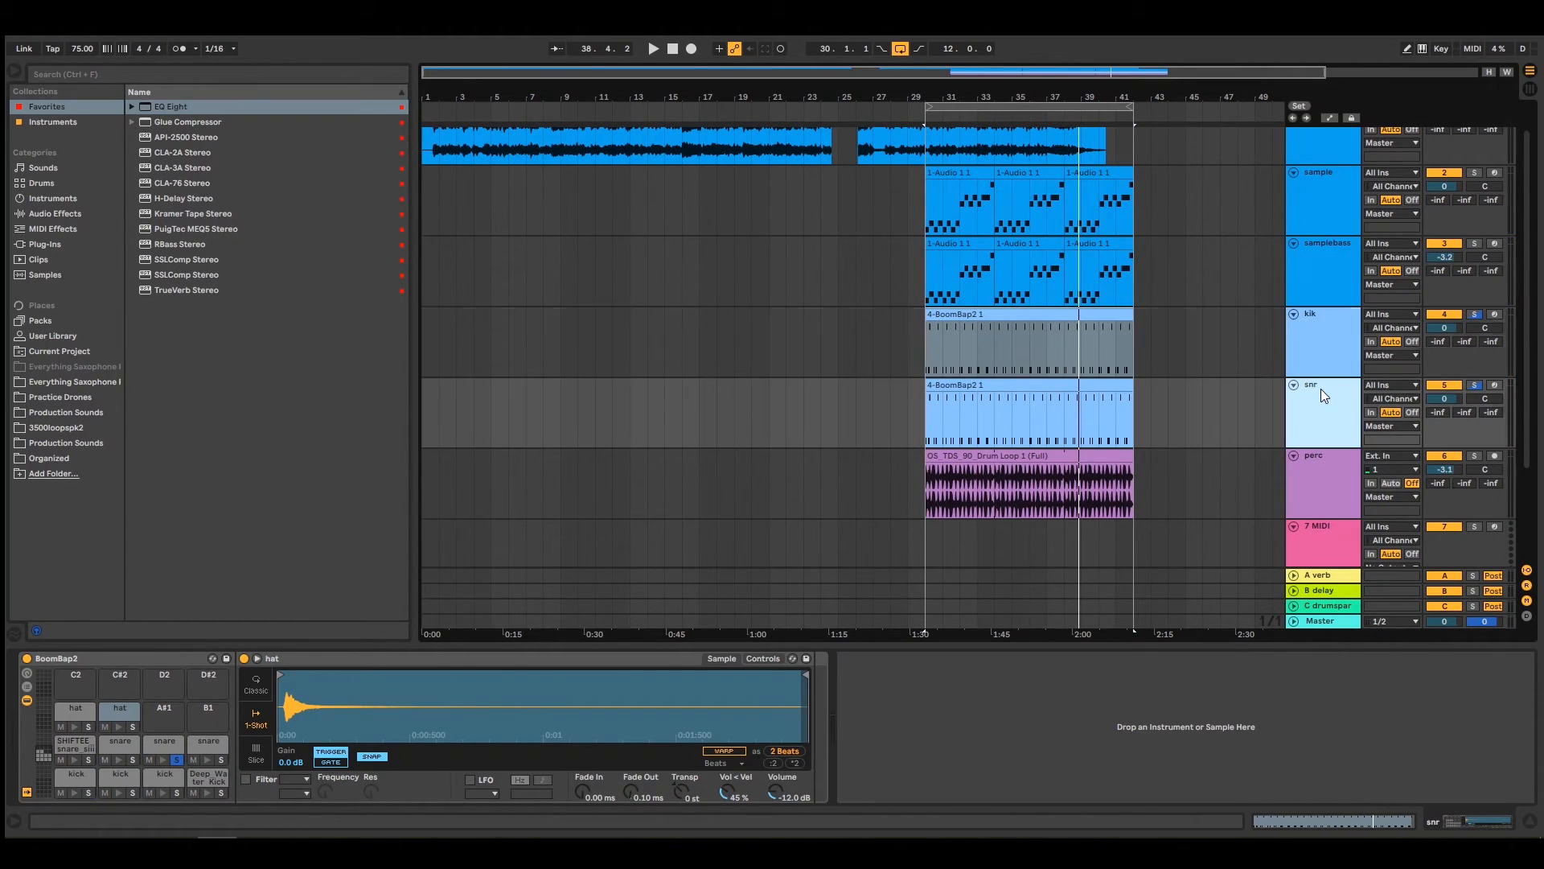
click(1474, 385)
key(space)
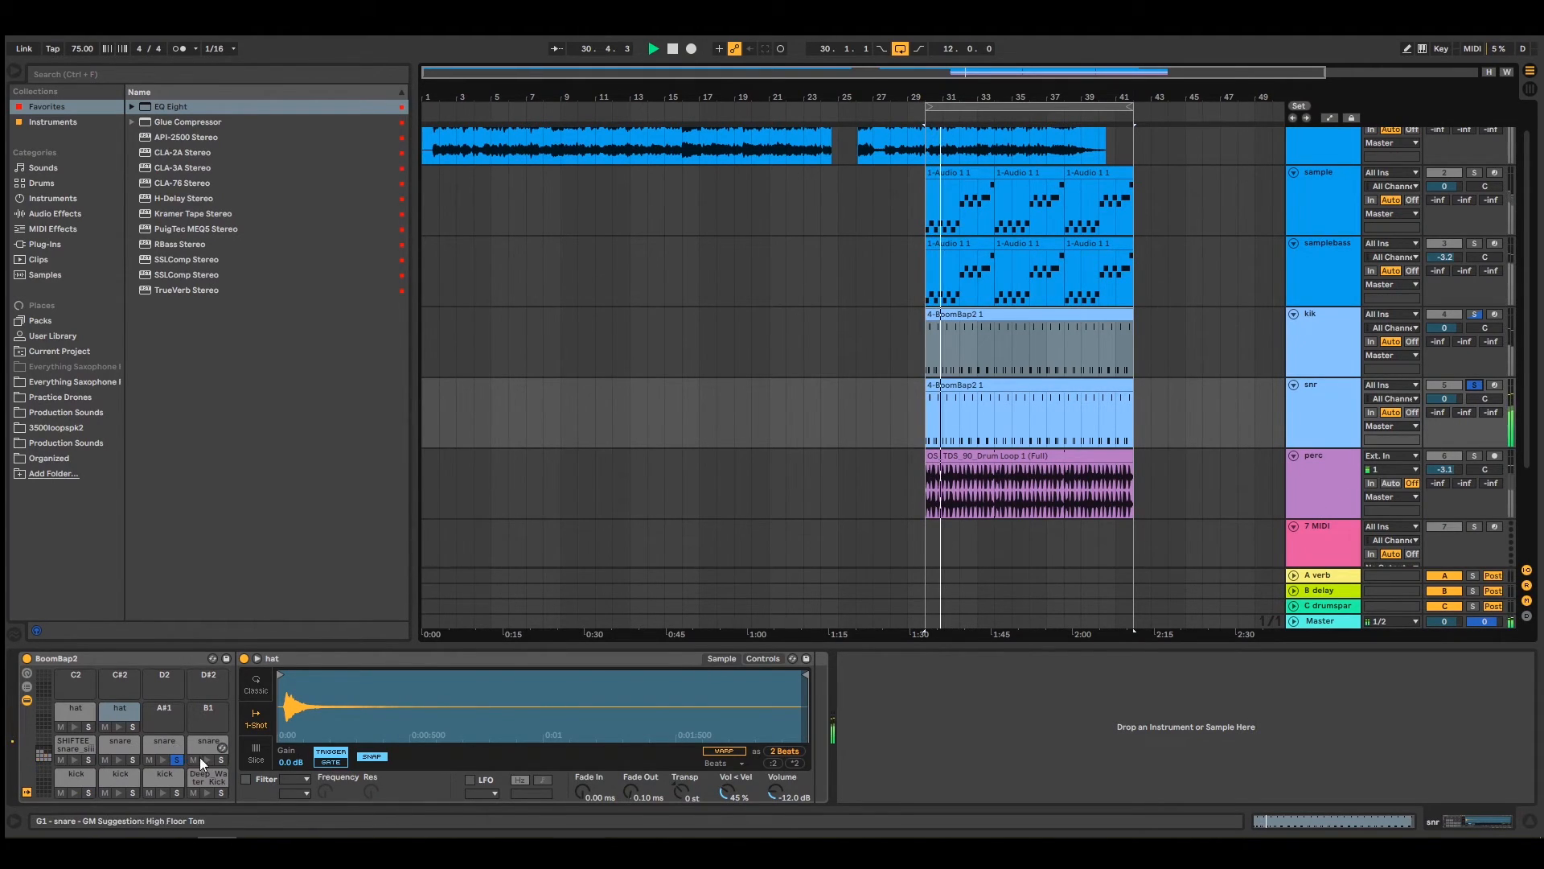
click(158, 745)
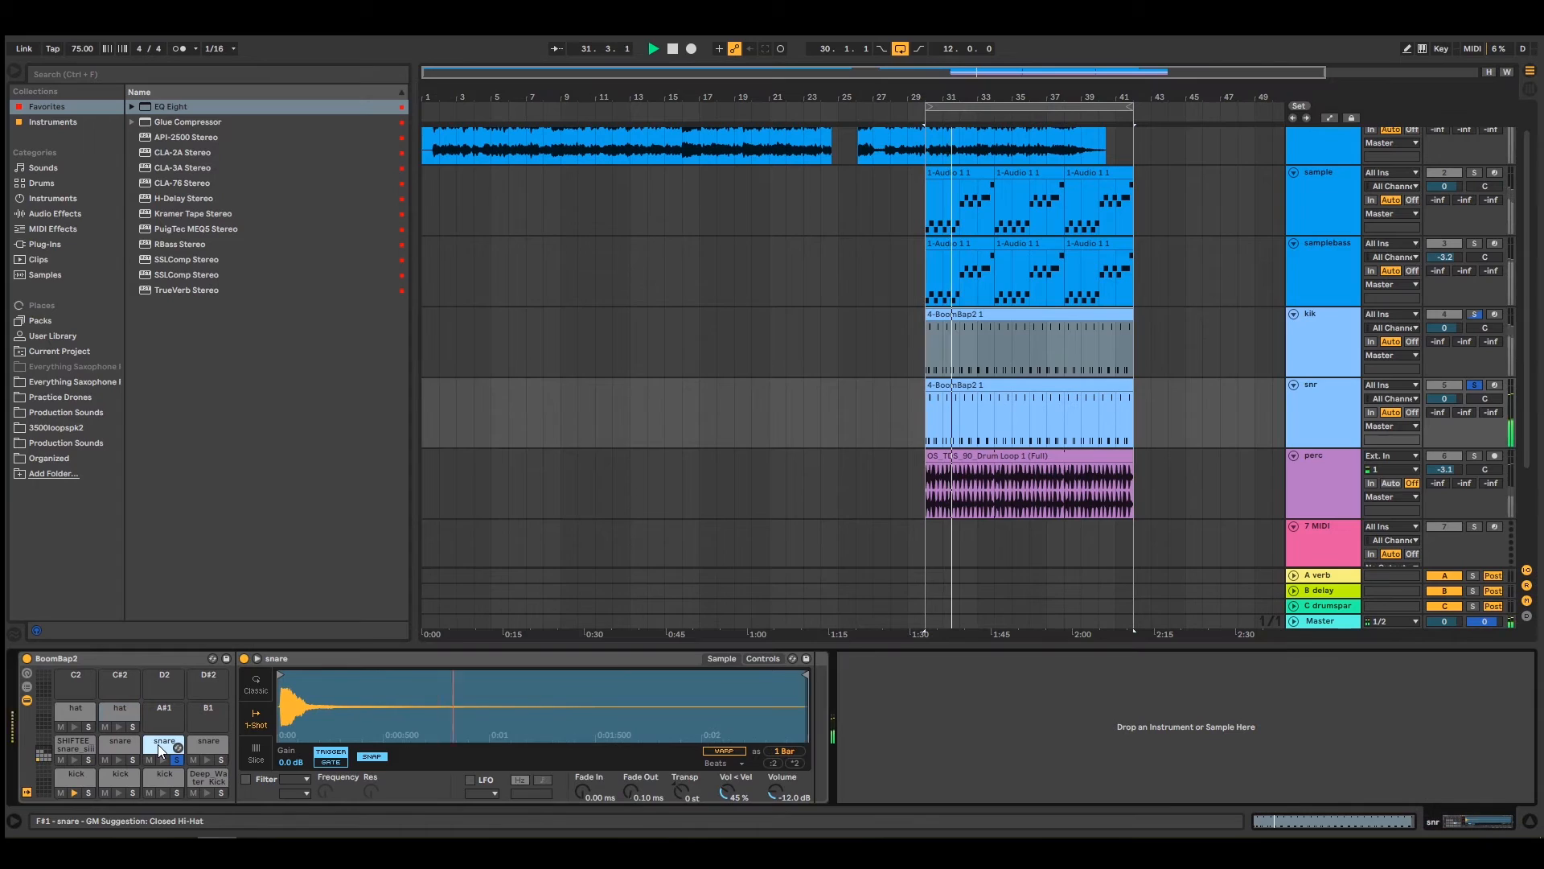
mouse_move(1445, 398)
mouse_down()
mouse_move(1443, 419)
mouse_move(1441, 397)
mouse_up()
click(1474, 385)
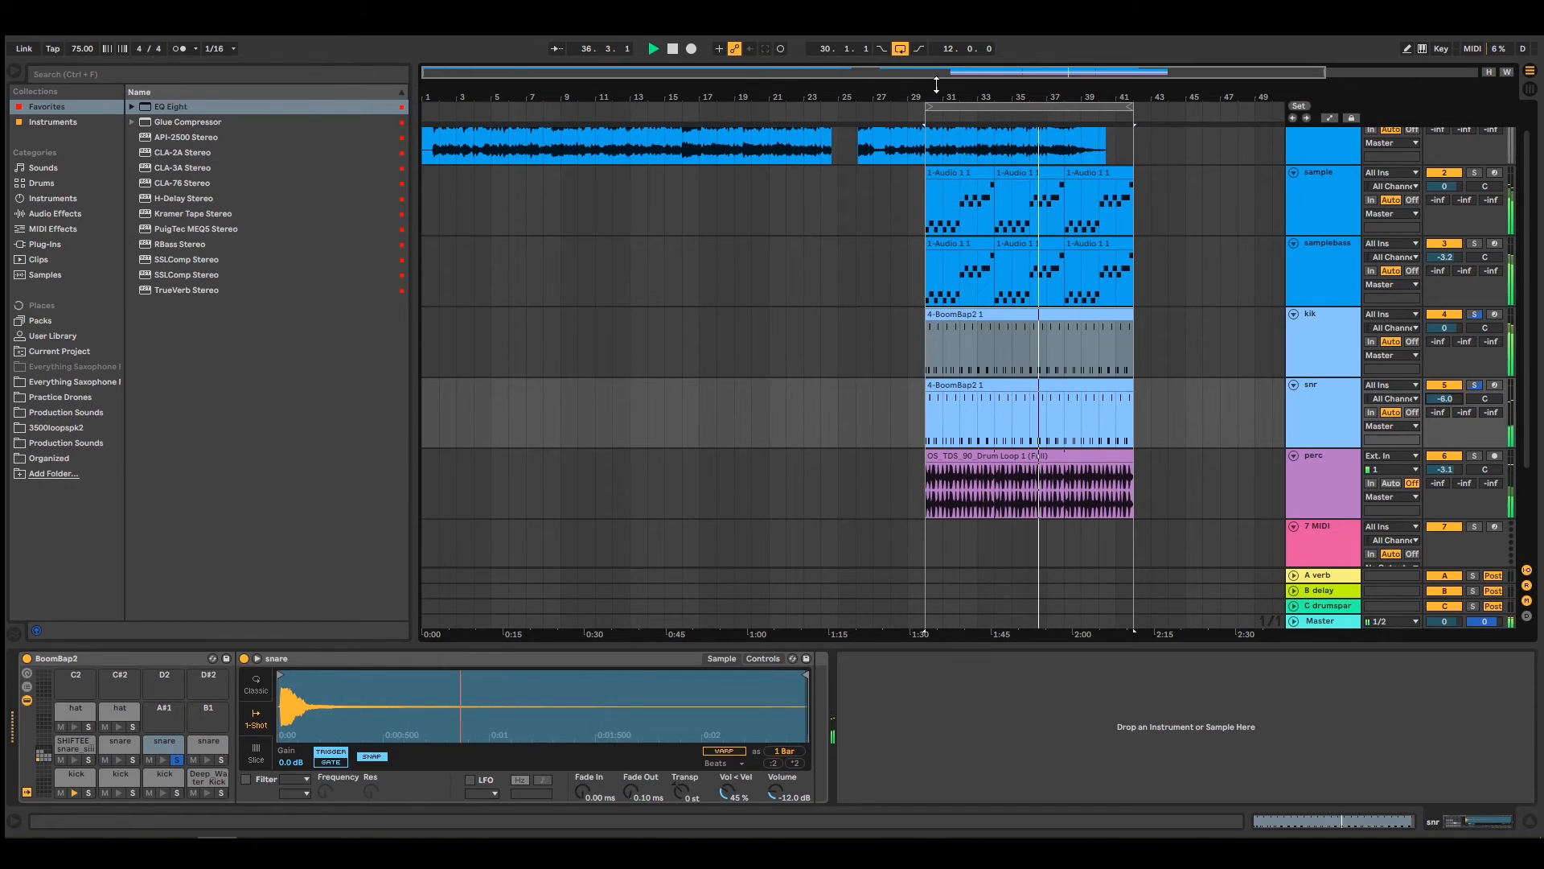
Add Glue Compressor from the Favorites collection to the sample track and enable its sidechain with kik as the audio source
drag(796, 97, 628, 148)
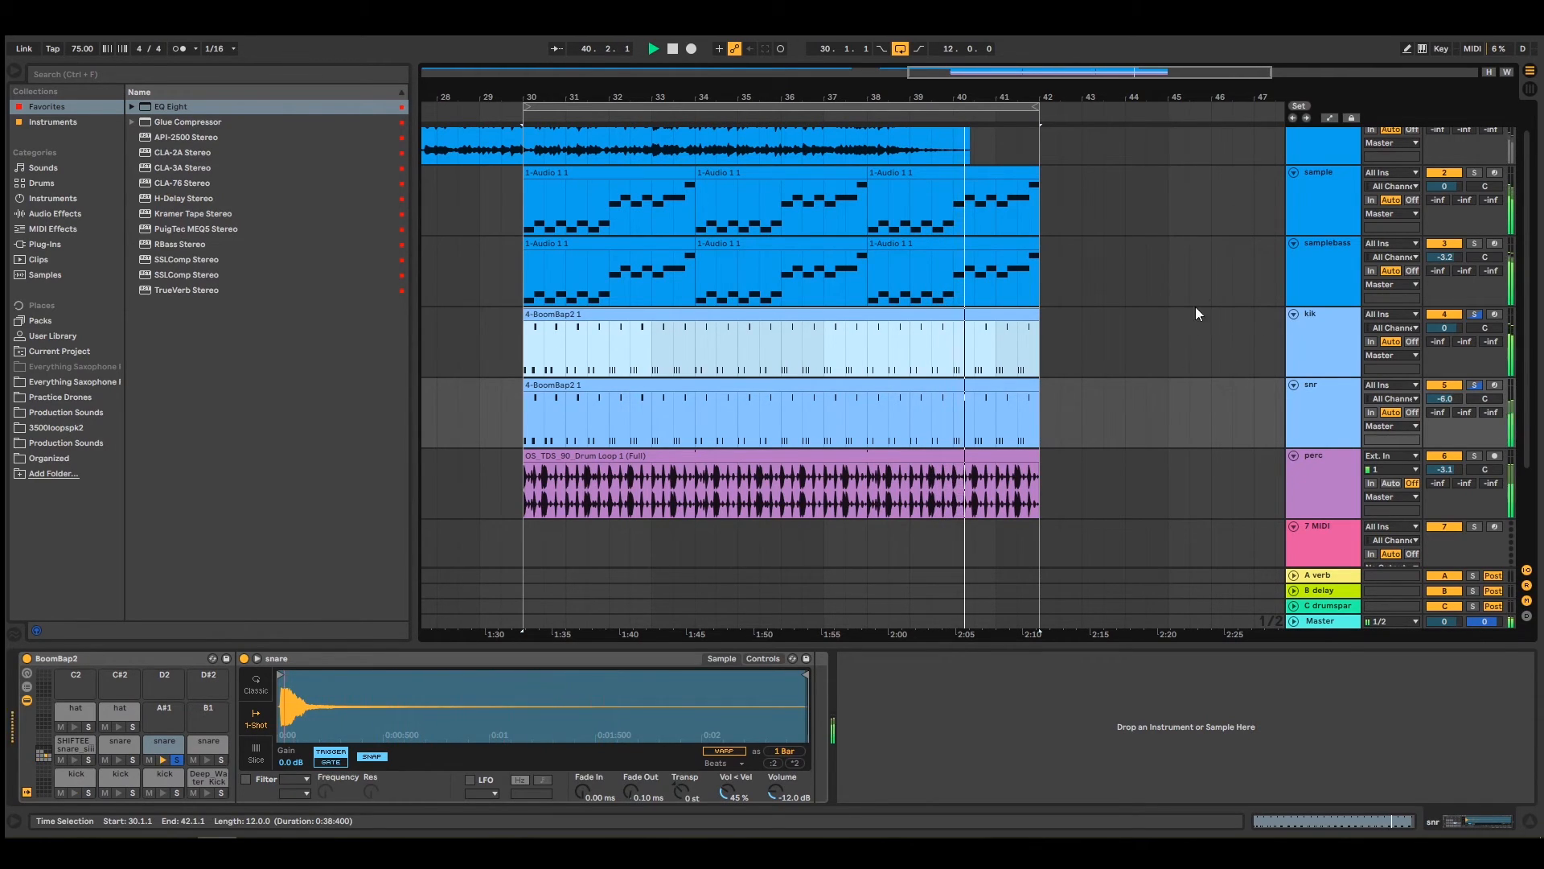
click(1314, 176)
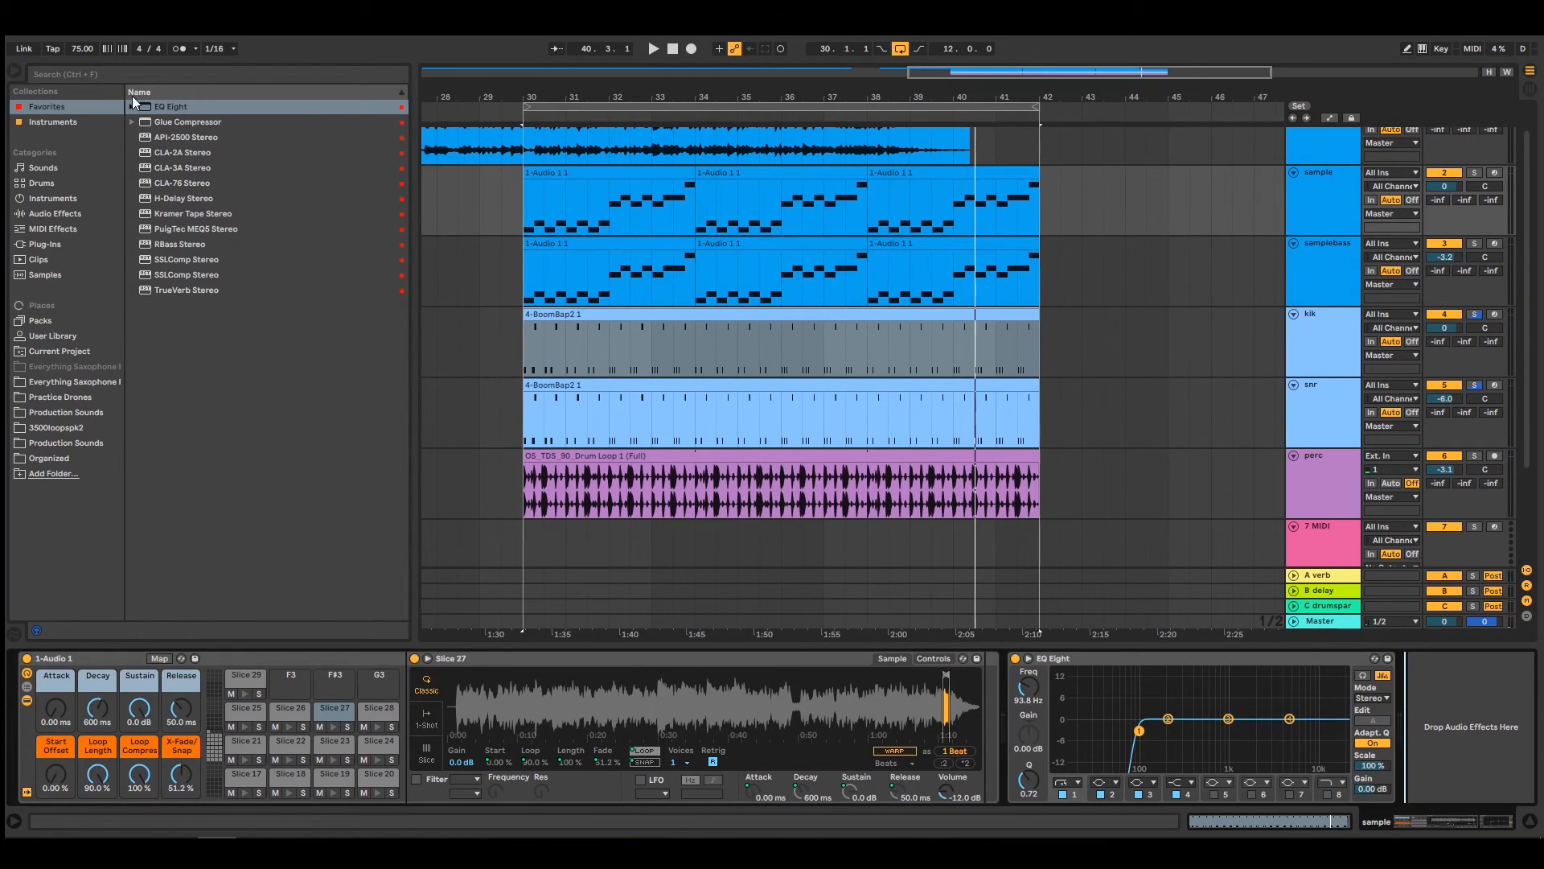
double_click(180, 123)
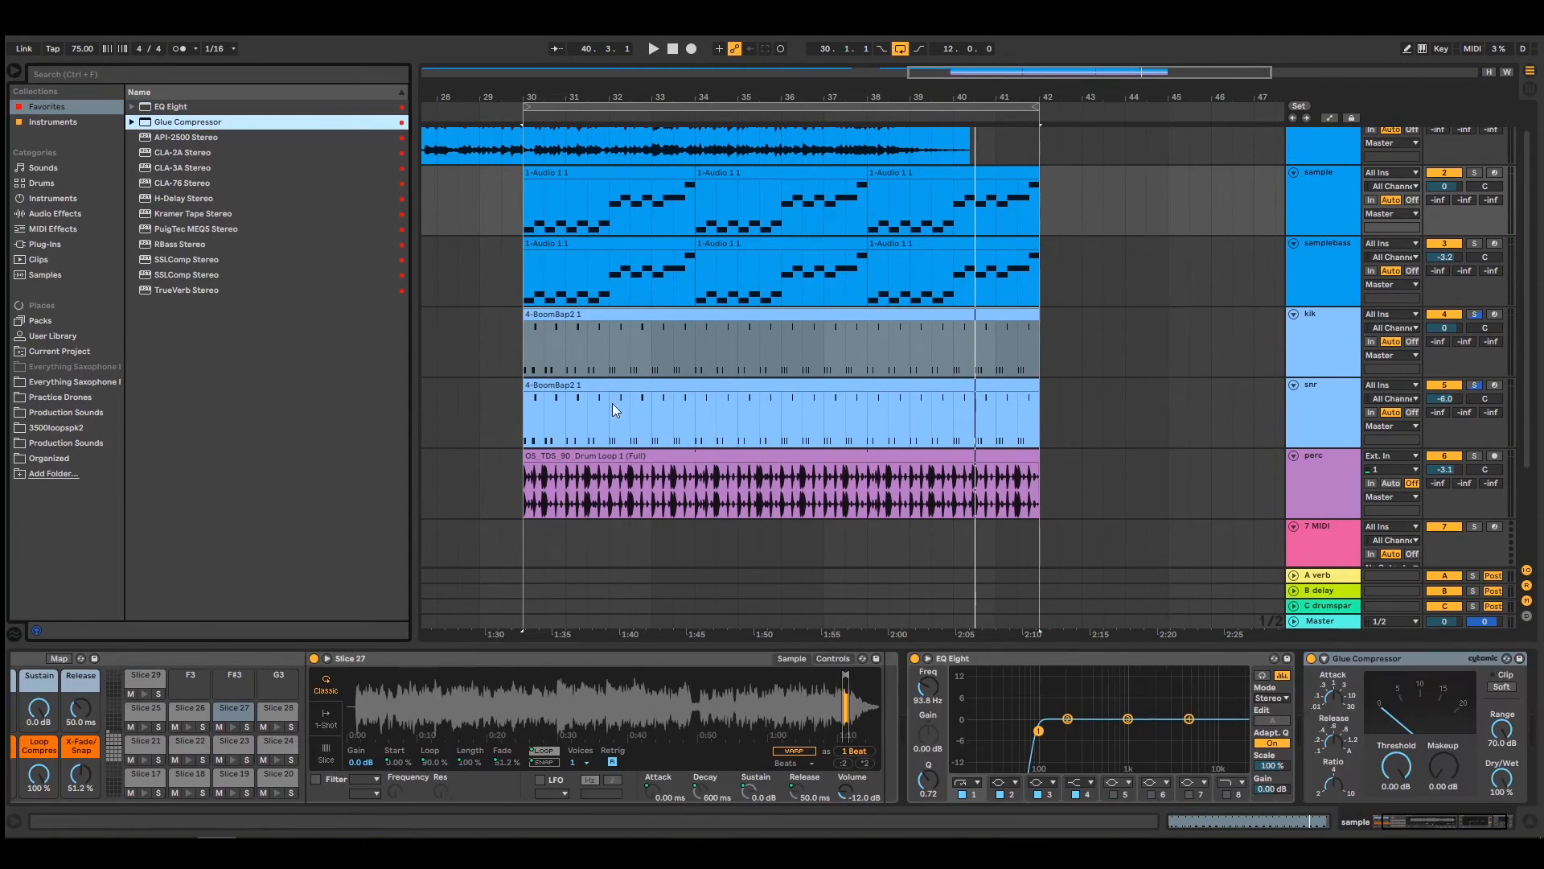
click(1325, 659)
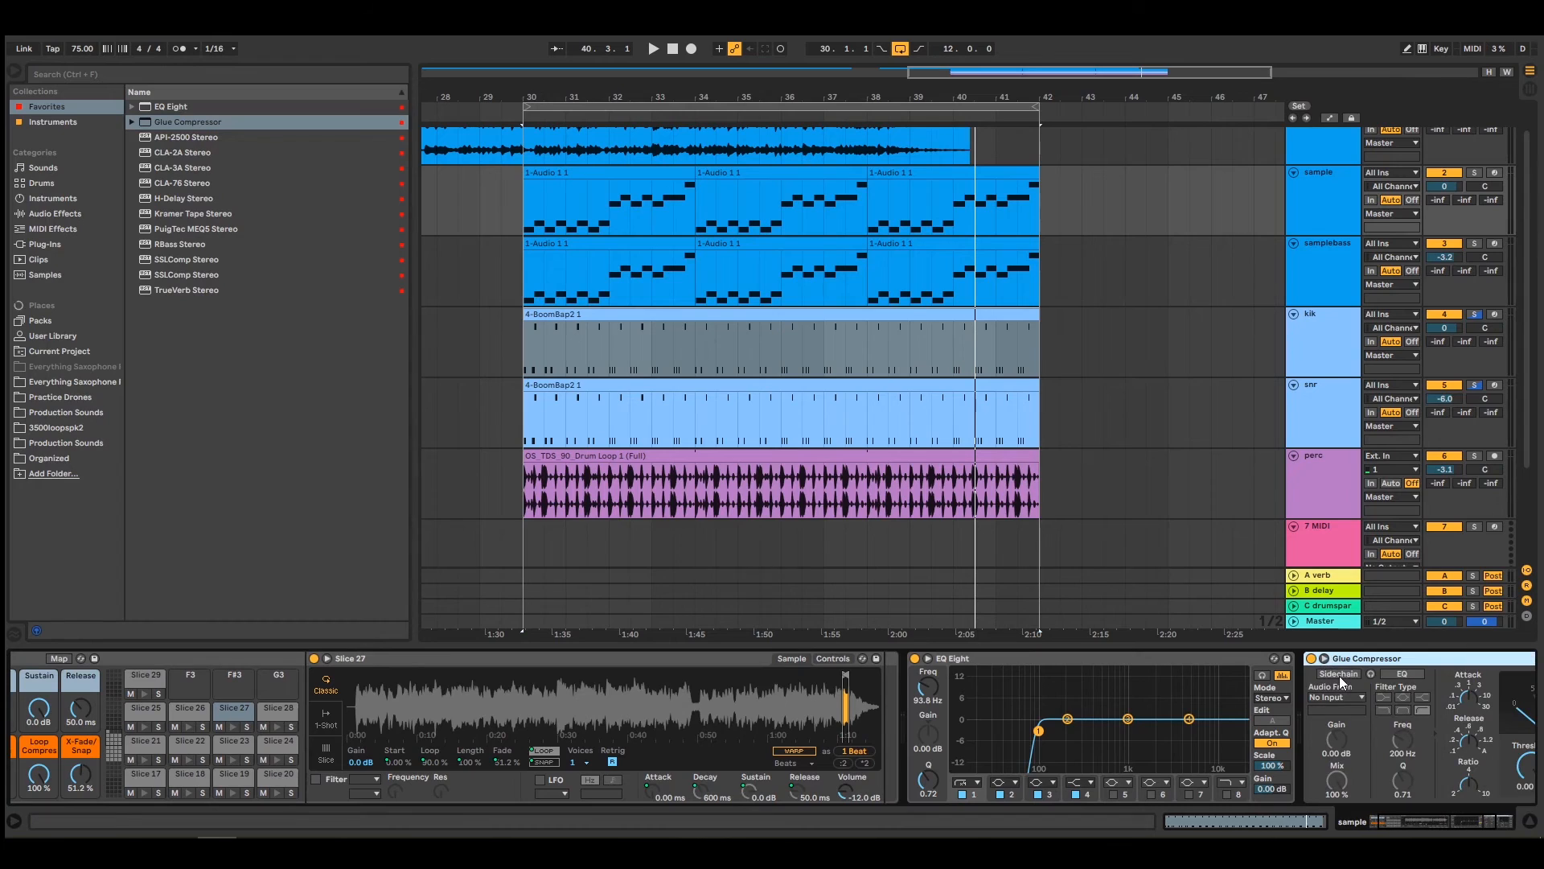
click(1339, 675)
click(1339, 698)
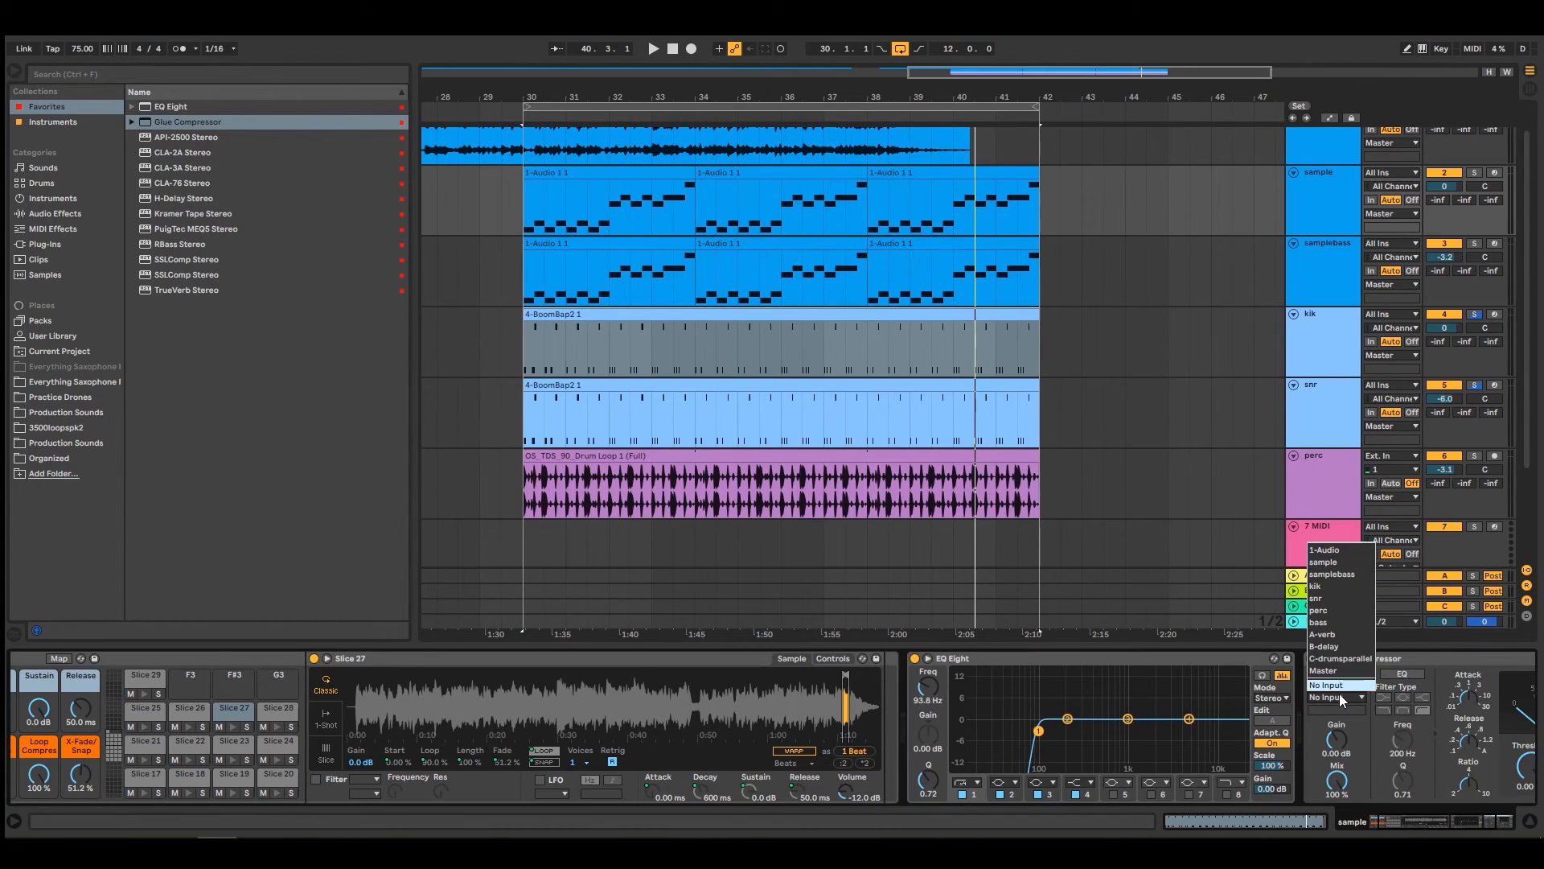
click(1342, 589)
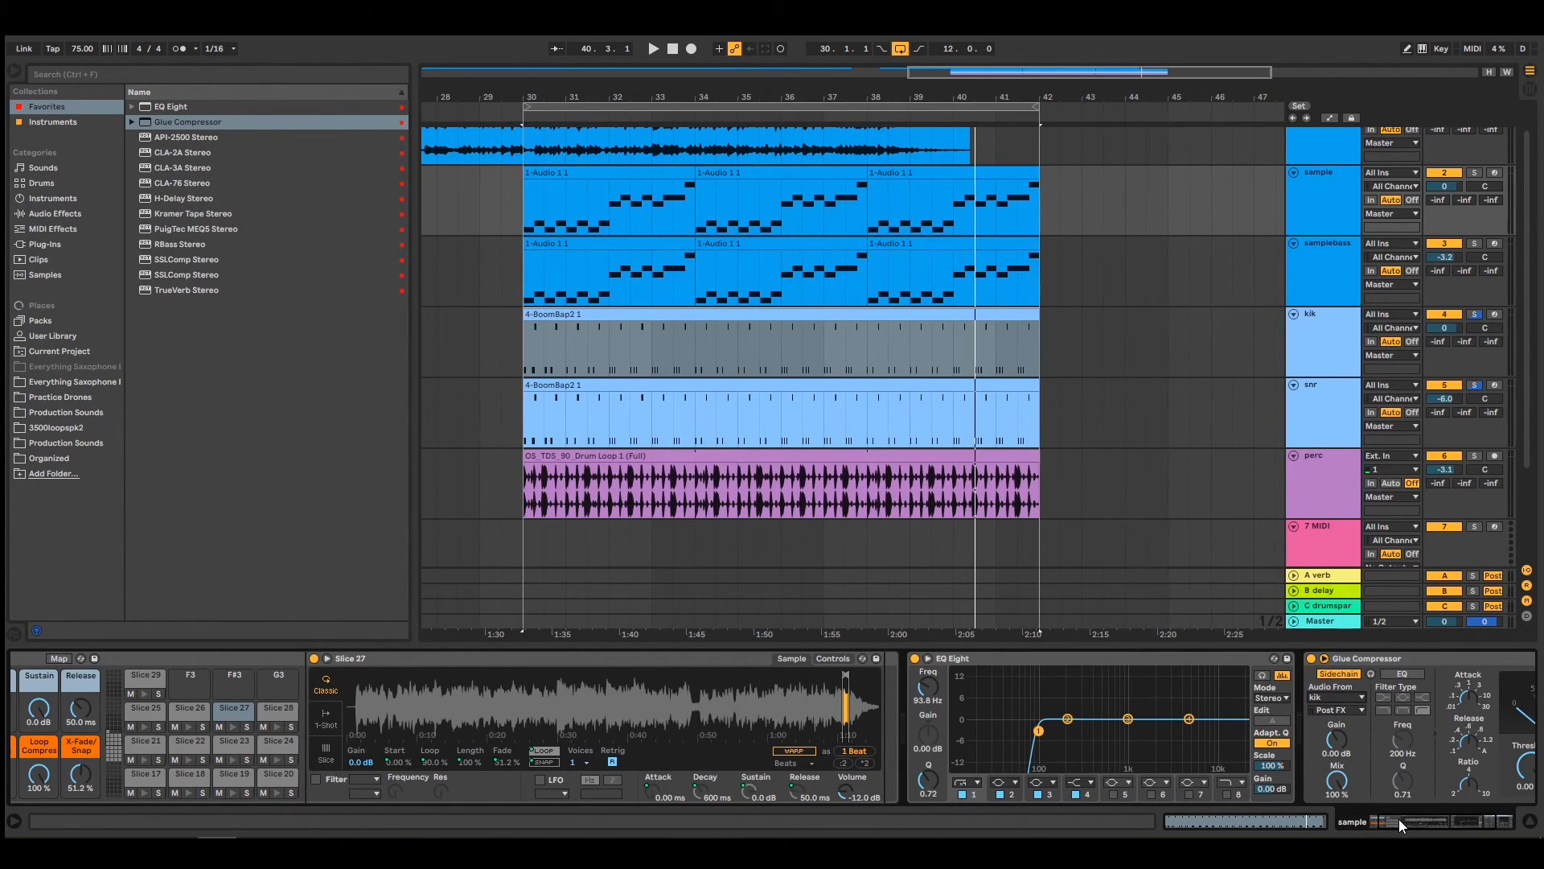
Set the sample track's Glue Compressor to a -15.9 dB threshold and 5.87 dB makeup gain during loop playback
click(1397, 818)
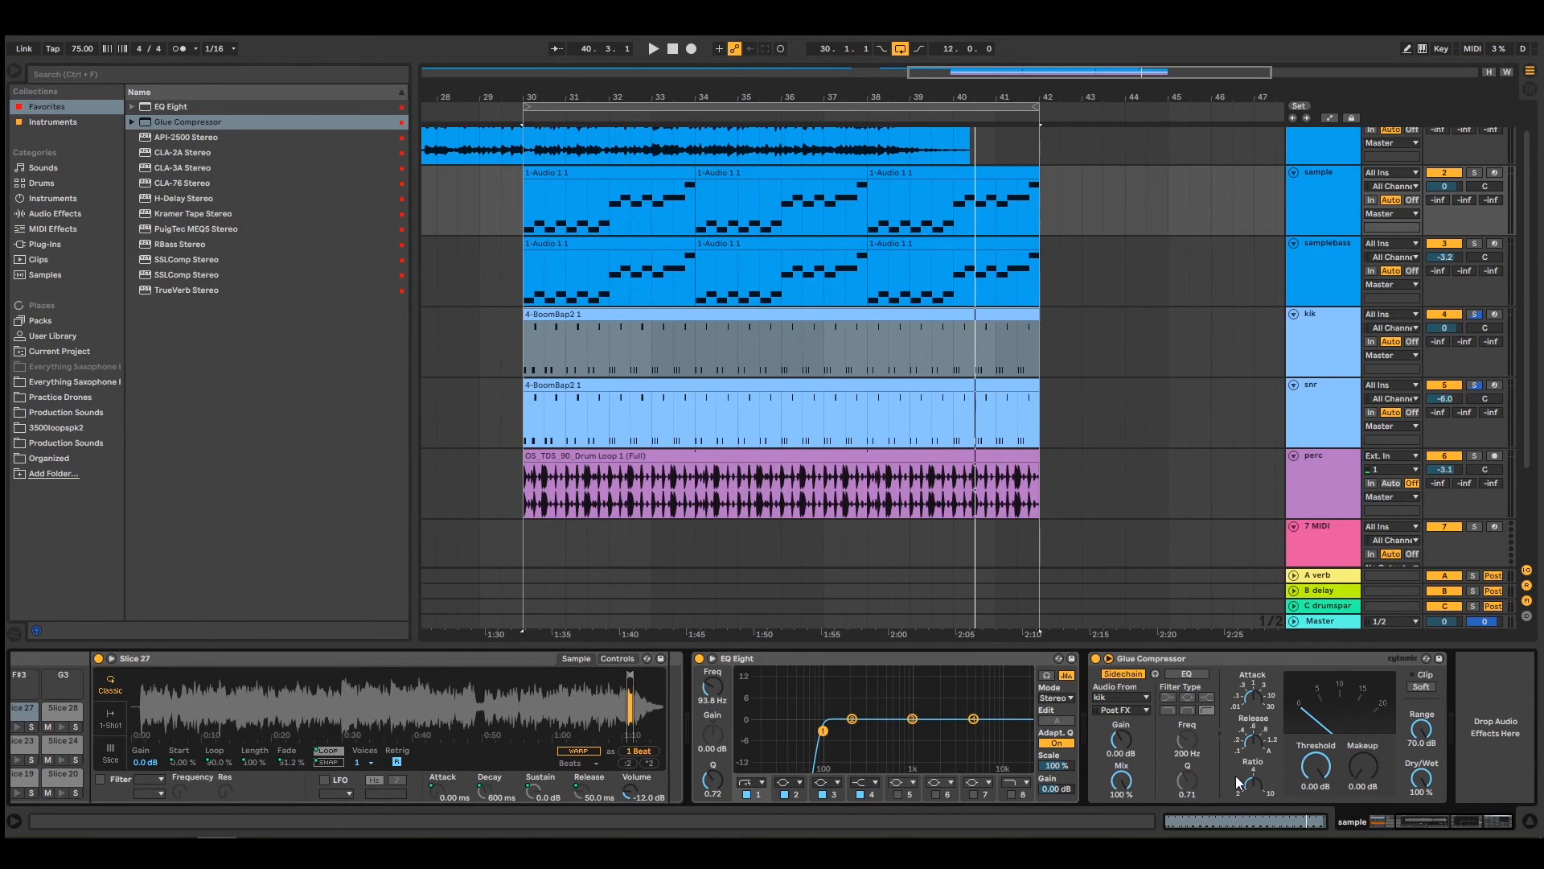
key(space)
mouse_move(1316, 765)
mouse_down()
mouse_move(1316, 804)
mouse_move(1316, 764)
mouse_move(1322, 780)
mouse_up()
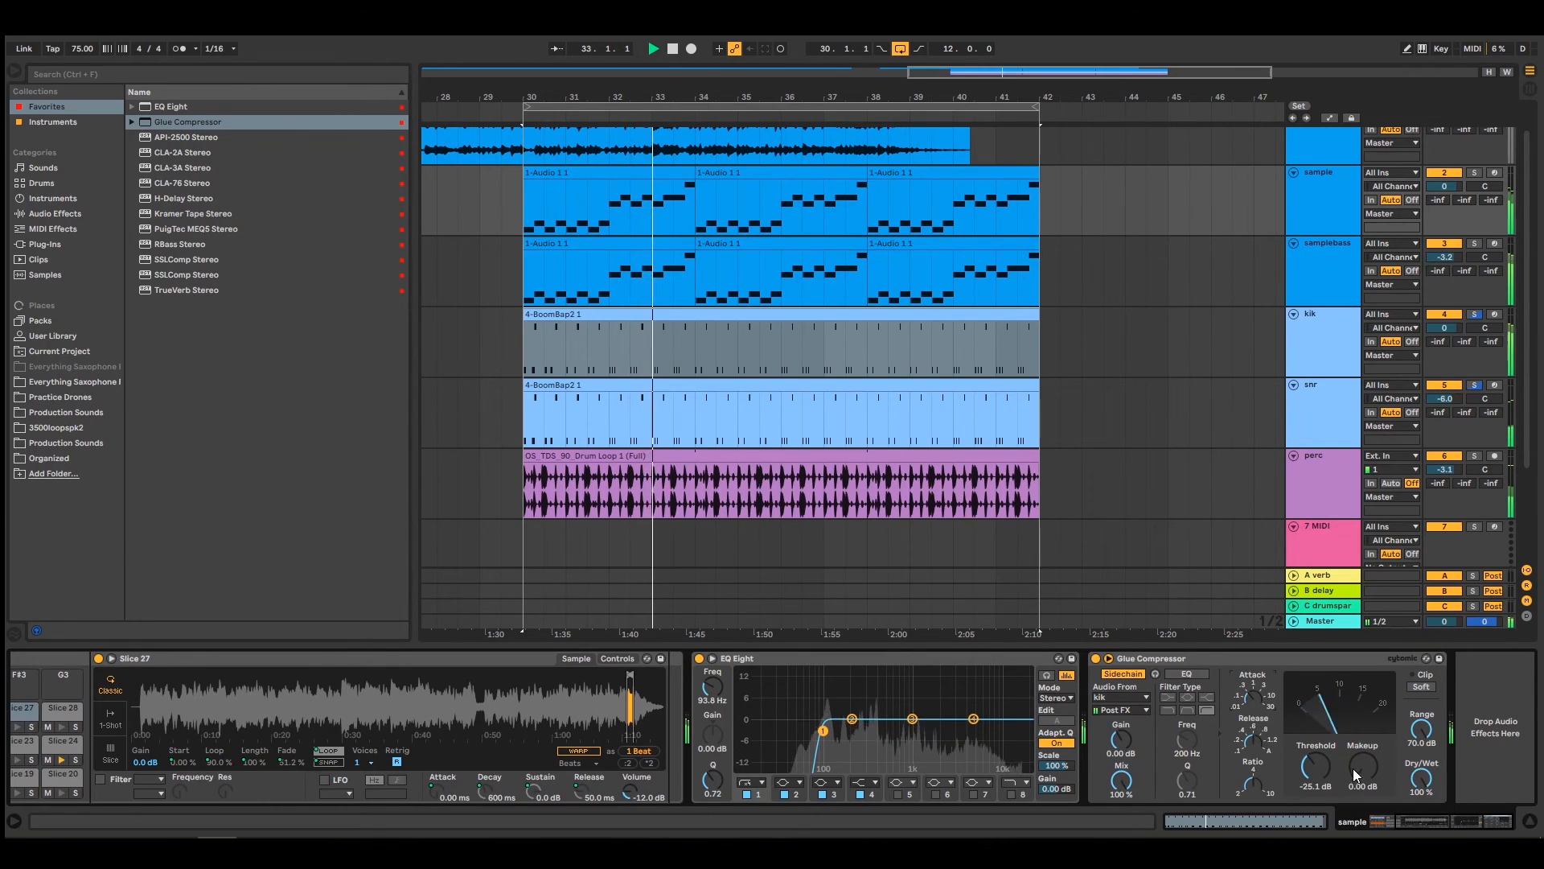
drag(1362, 766, 1363, 756)
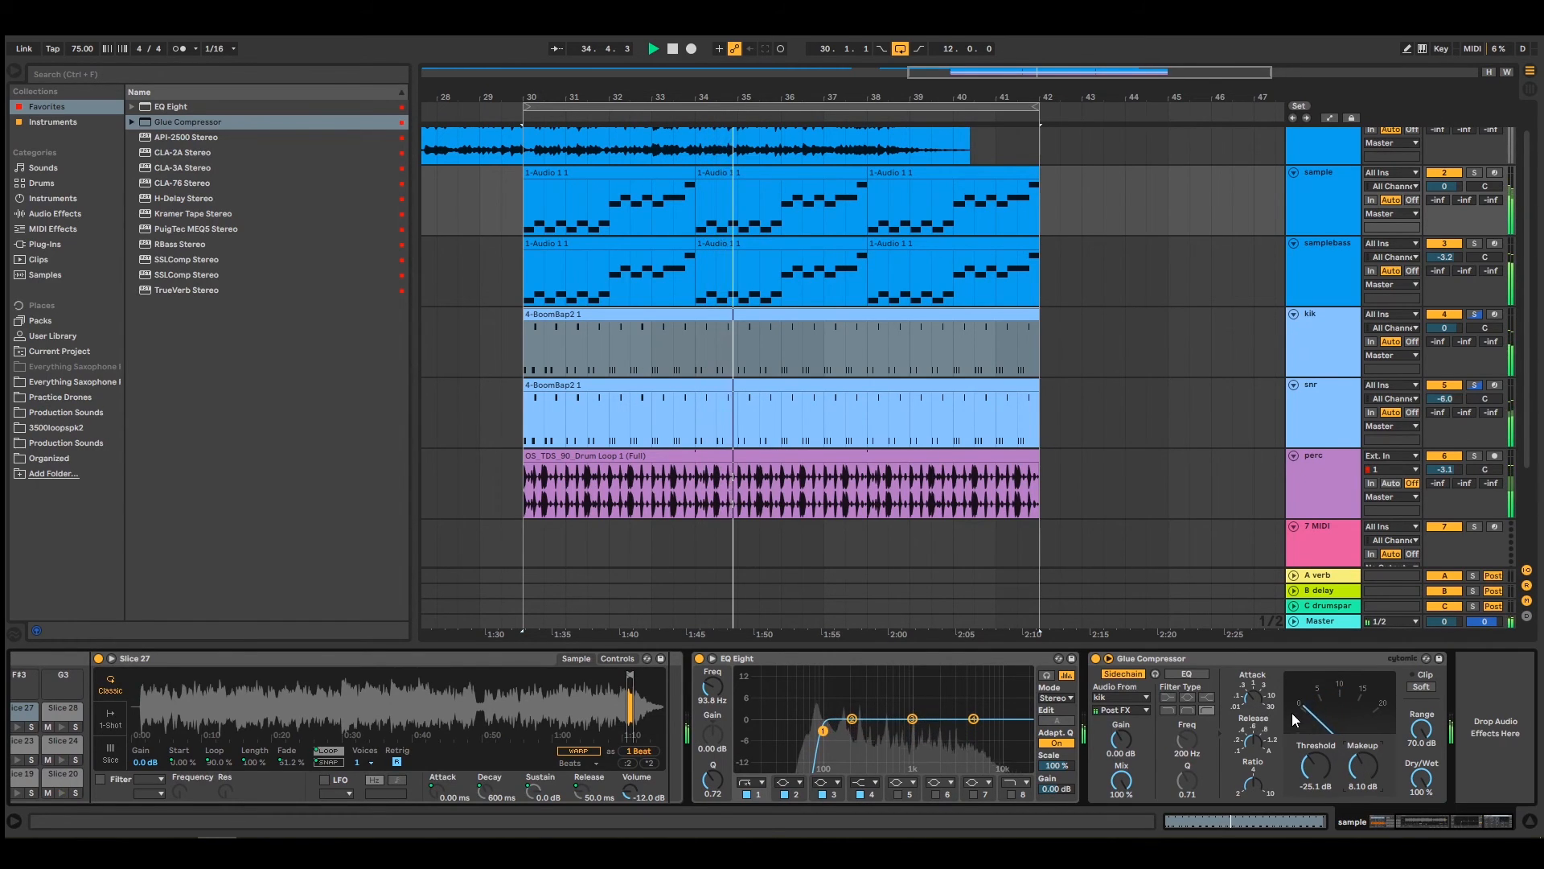
drag(1314, 766, 1362, 774)
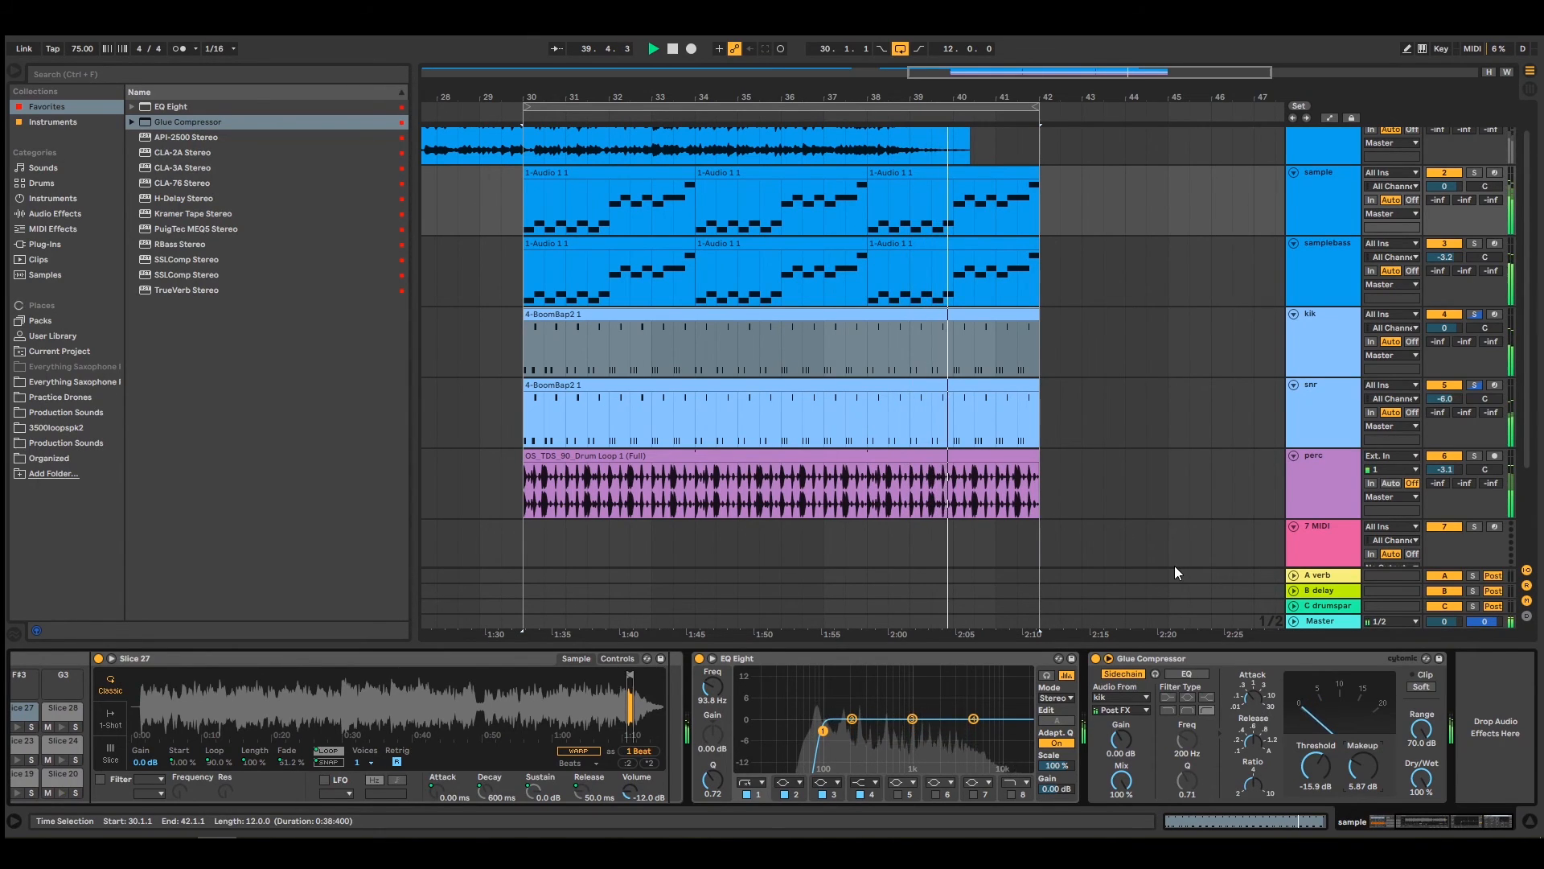
Lower the perc track's volume to -4.9 dB
click(1338, 456)
drag(1446, 470, 1445, 484)
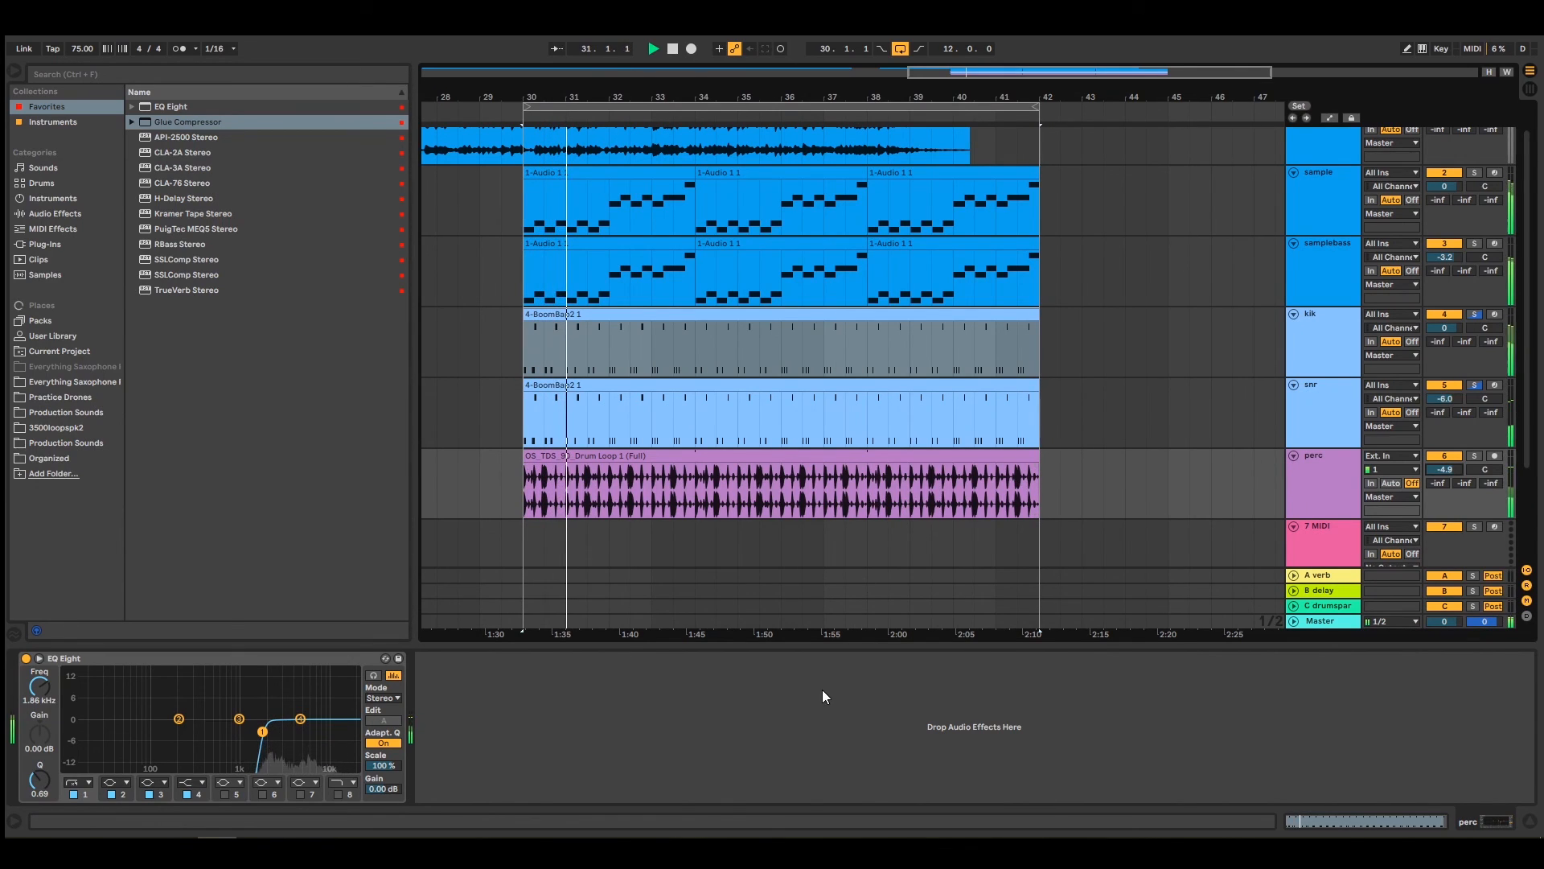
Hide the browser, stop playback and fit the arrangement from bar 1 to past bar 57 in view
click(17, 71)
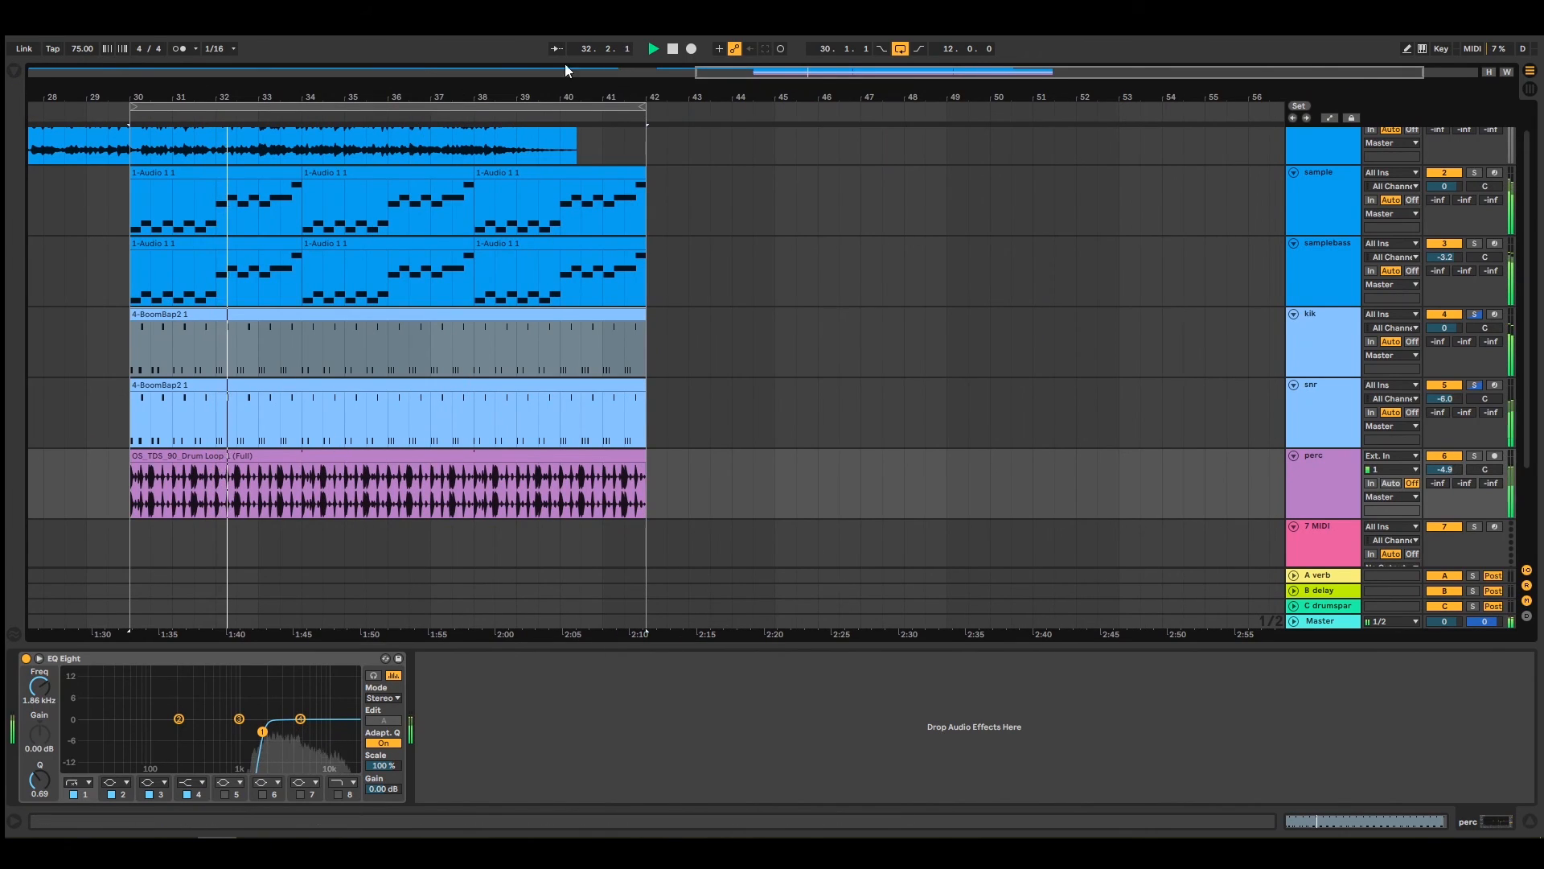
scroll(656, 362, left, 5)
scroll(693, 181, left, 1)
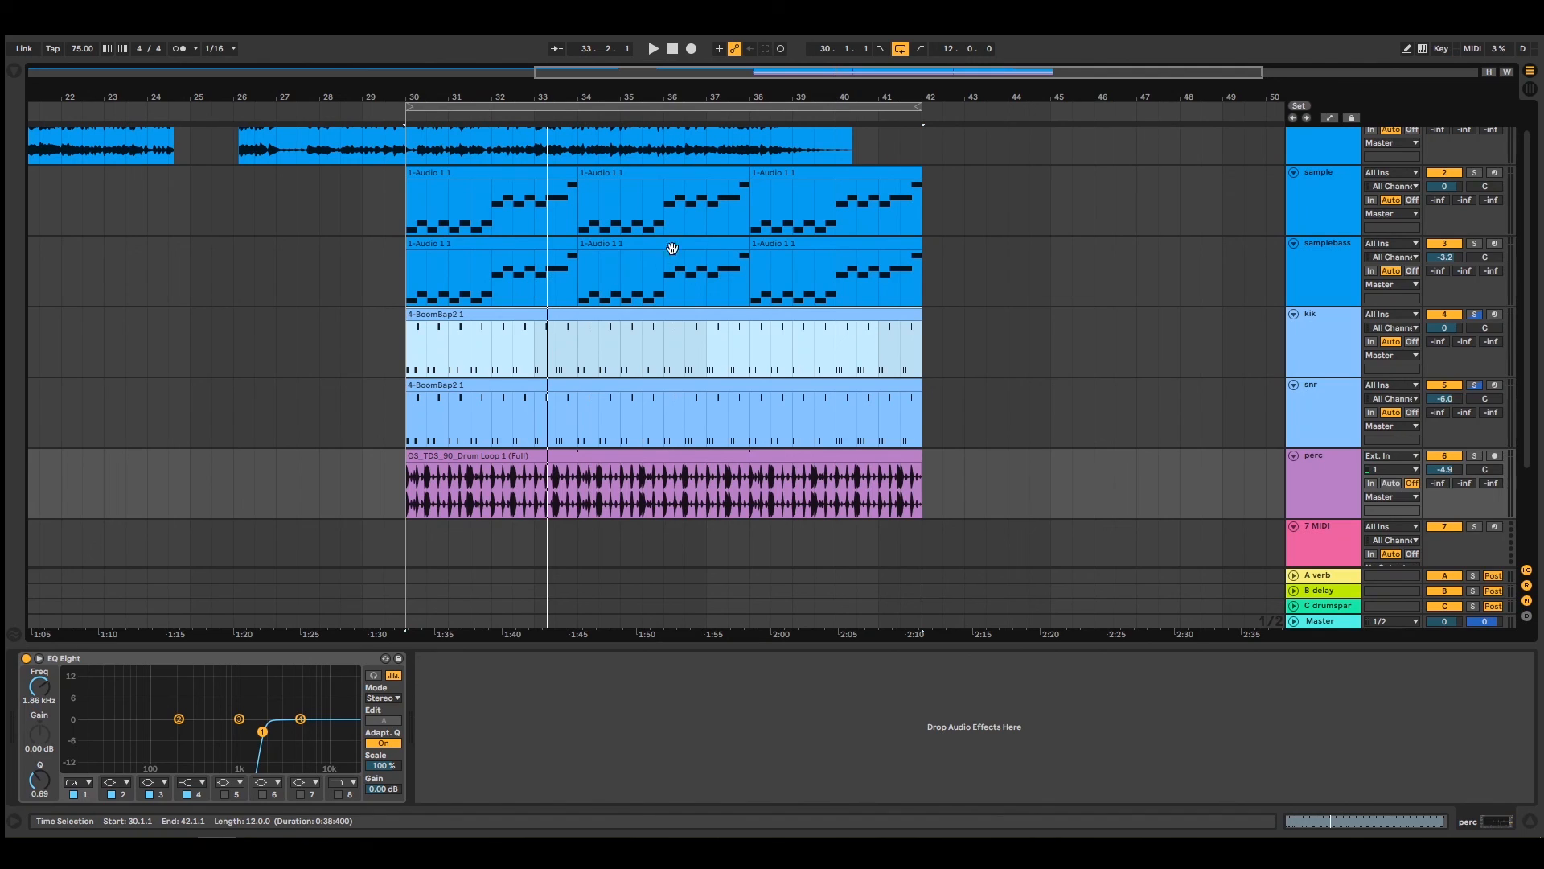
drag(676, 80, 676, 73)
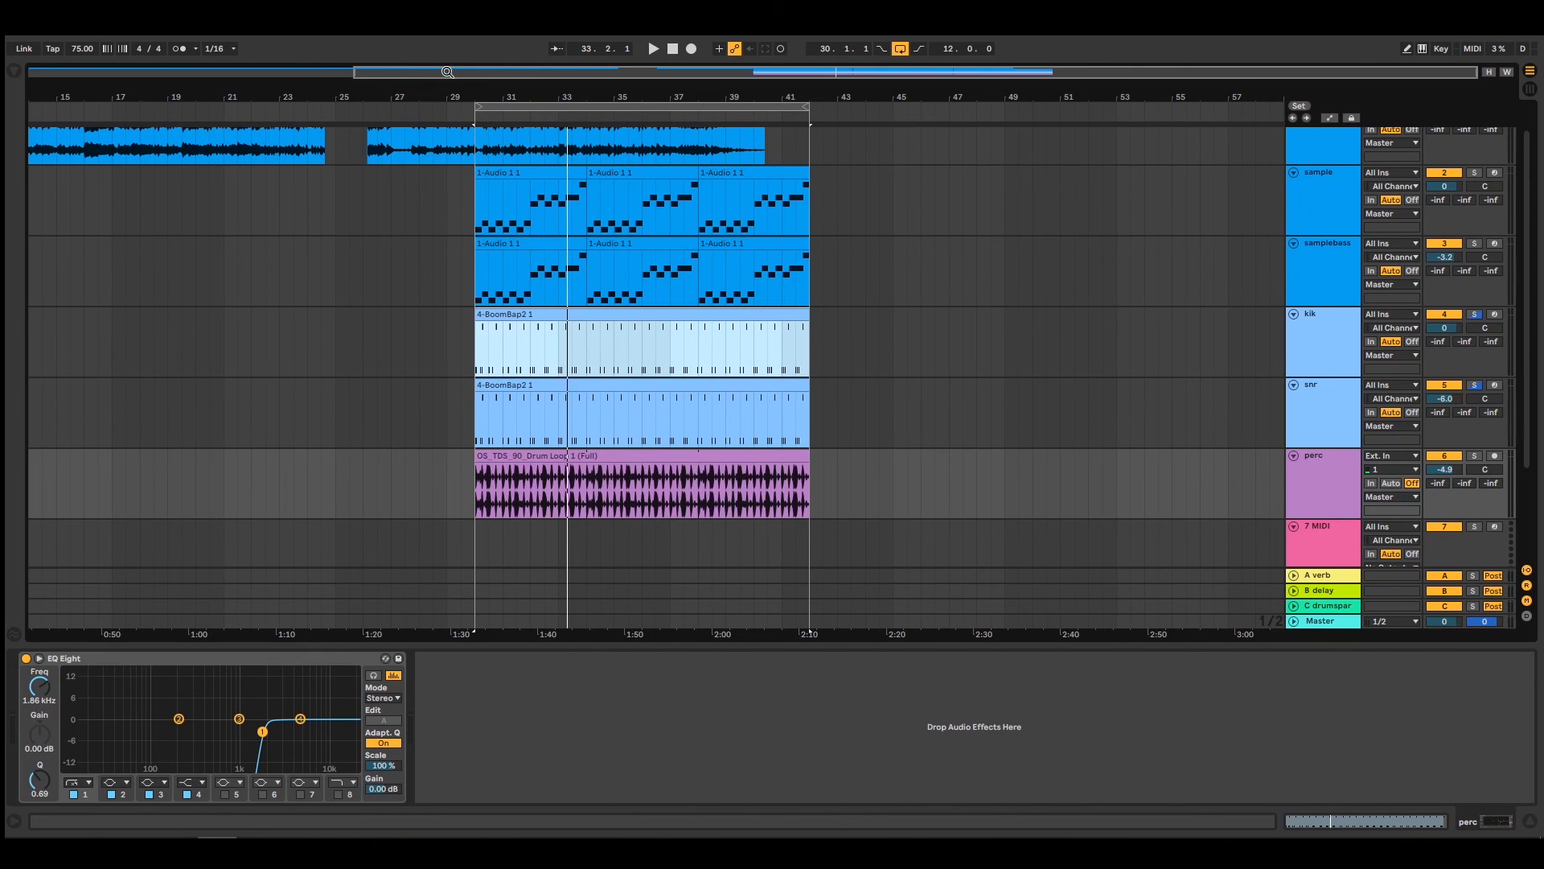
drag(441, 72, 150, 70)
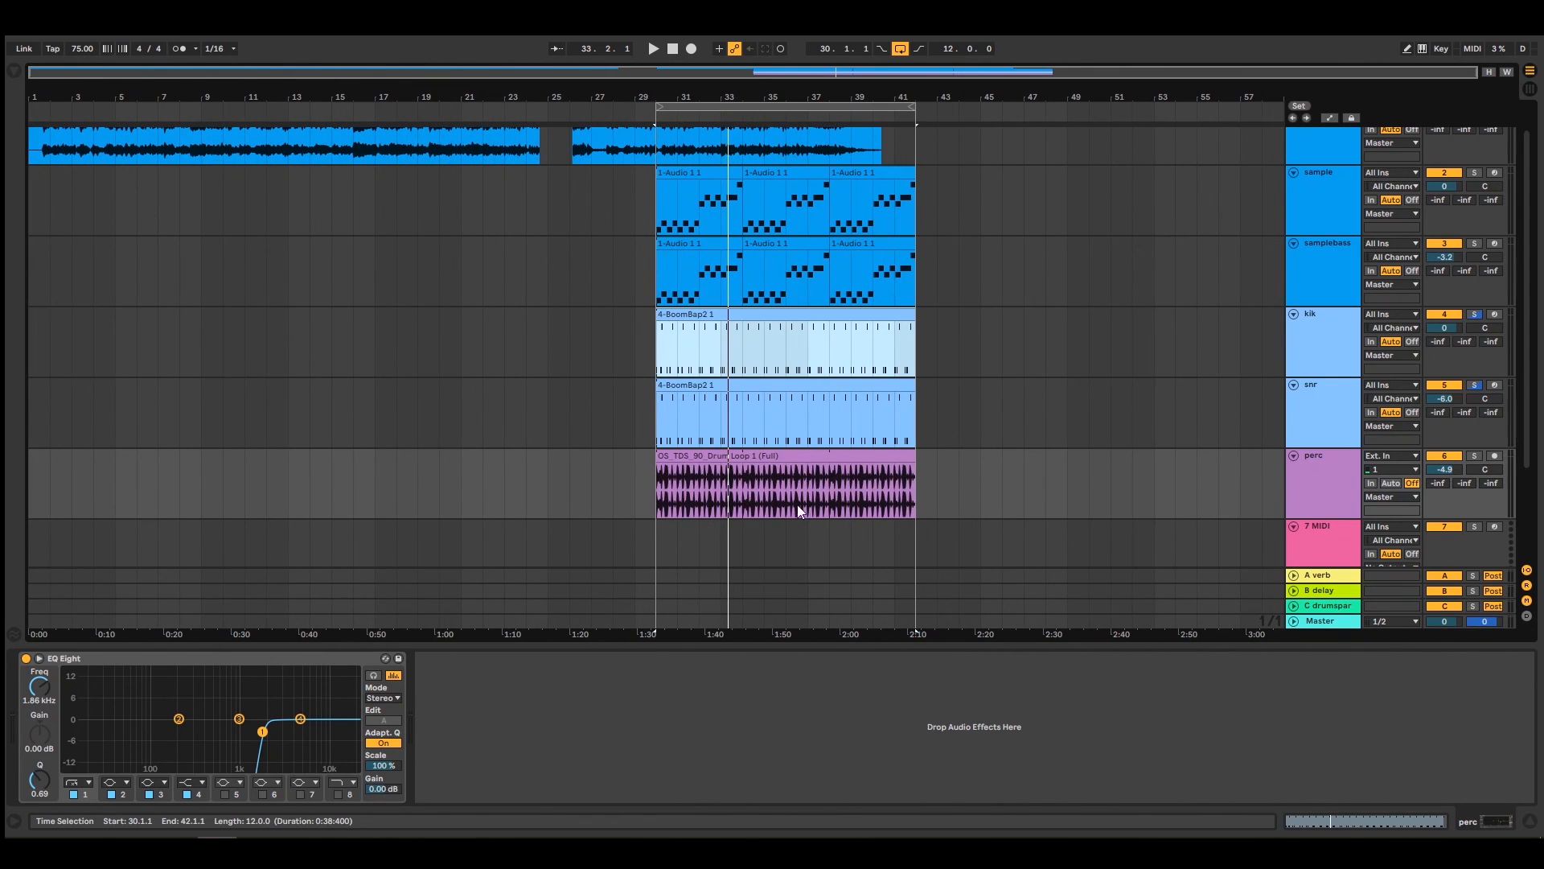